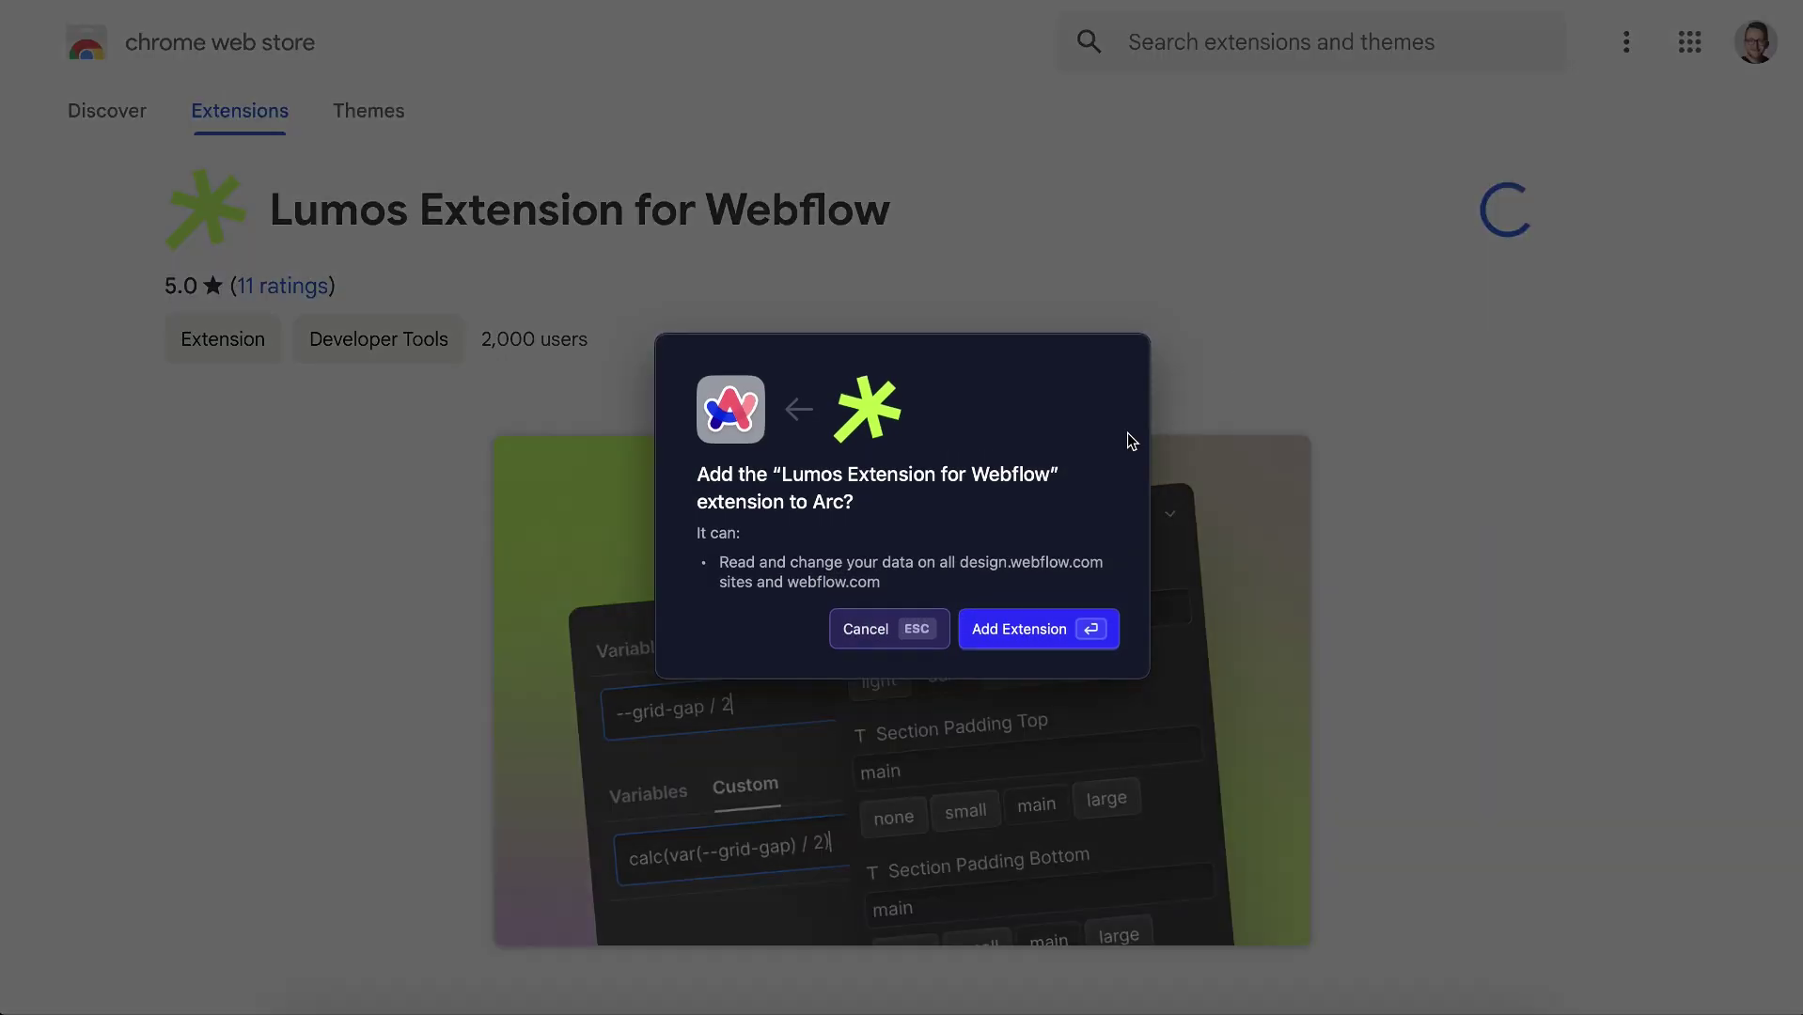
Confirm adding the Lumos Extension for Webflow to Chrome from the Web Store
click(1040, 629)
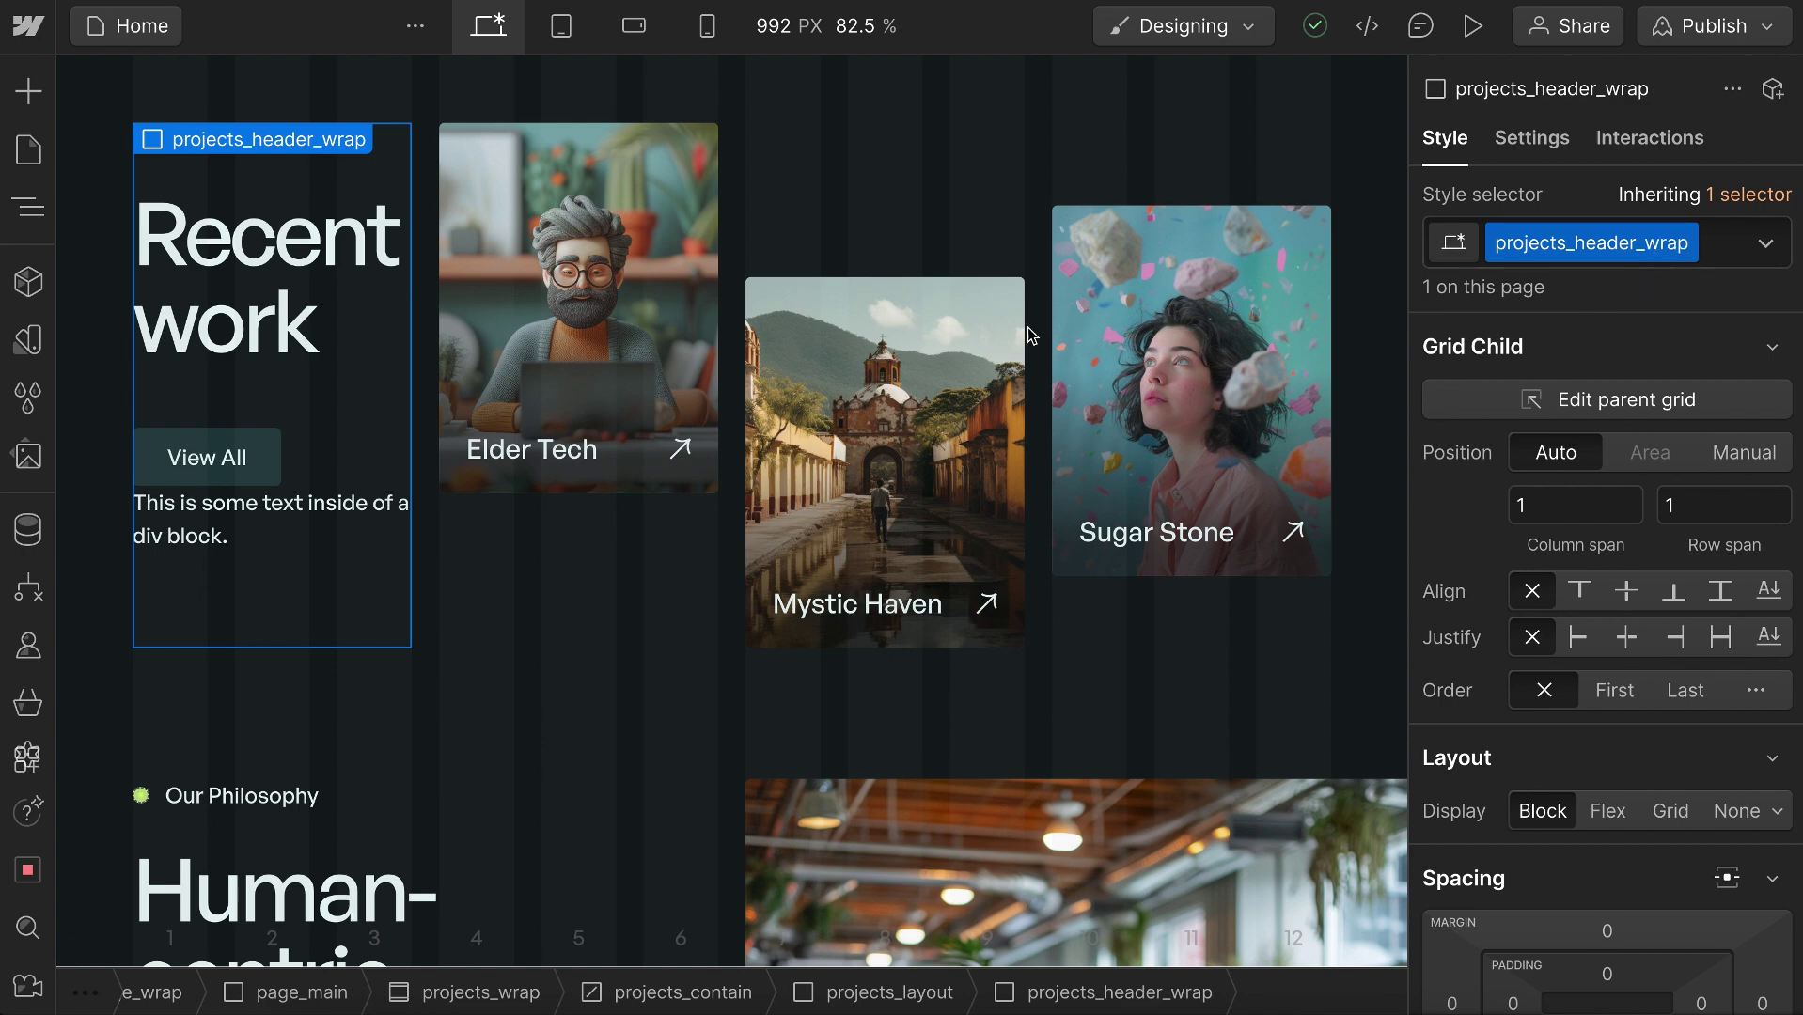
Give the text block under View All the new class projects_header_text, using the Lumos prefix
click(251, 530)
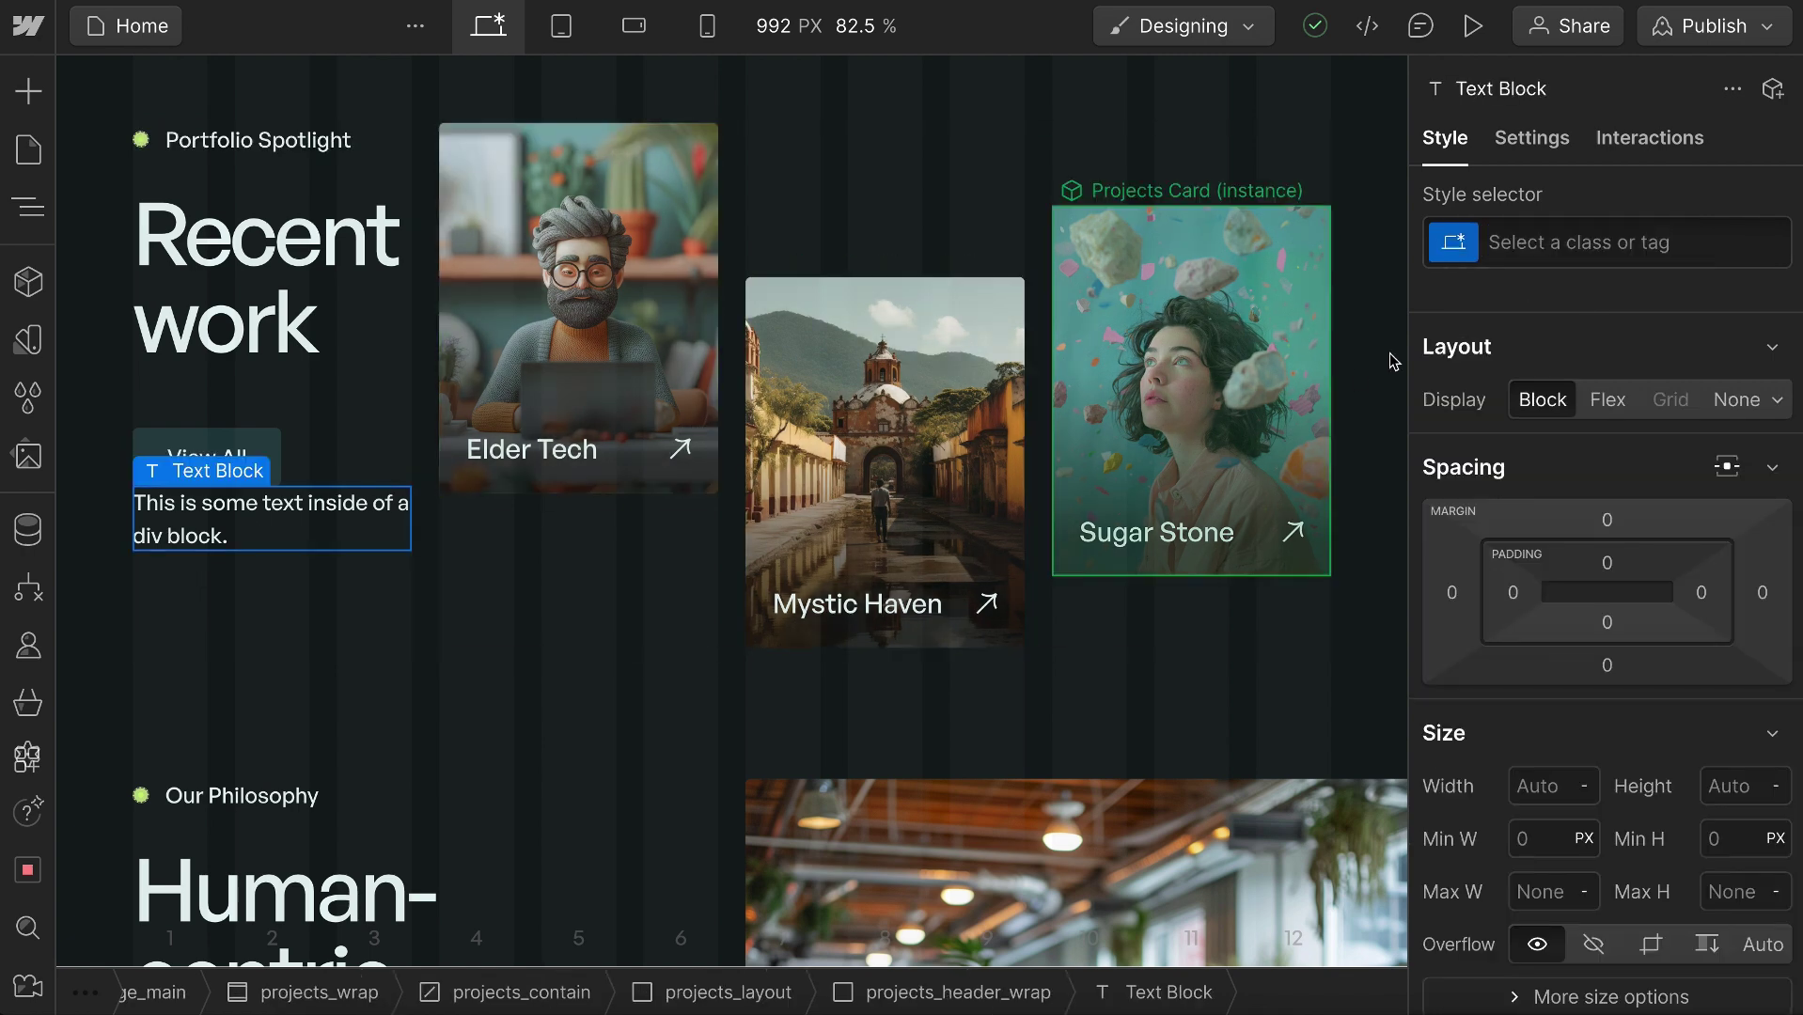
key(ctrl+Return)
text(projects_header_)
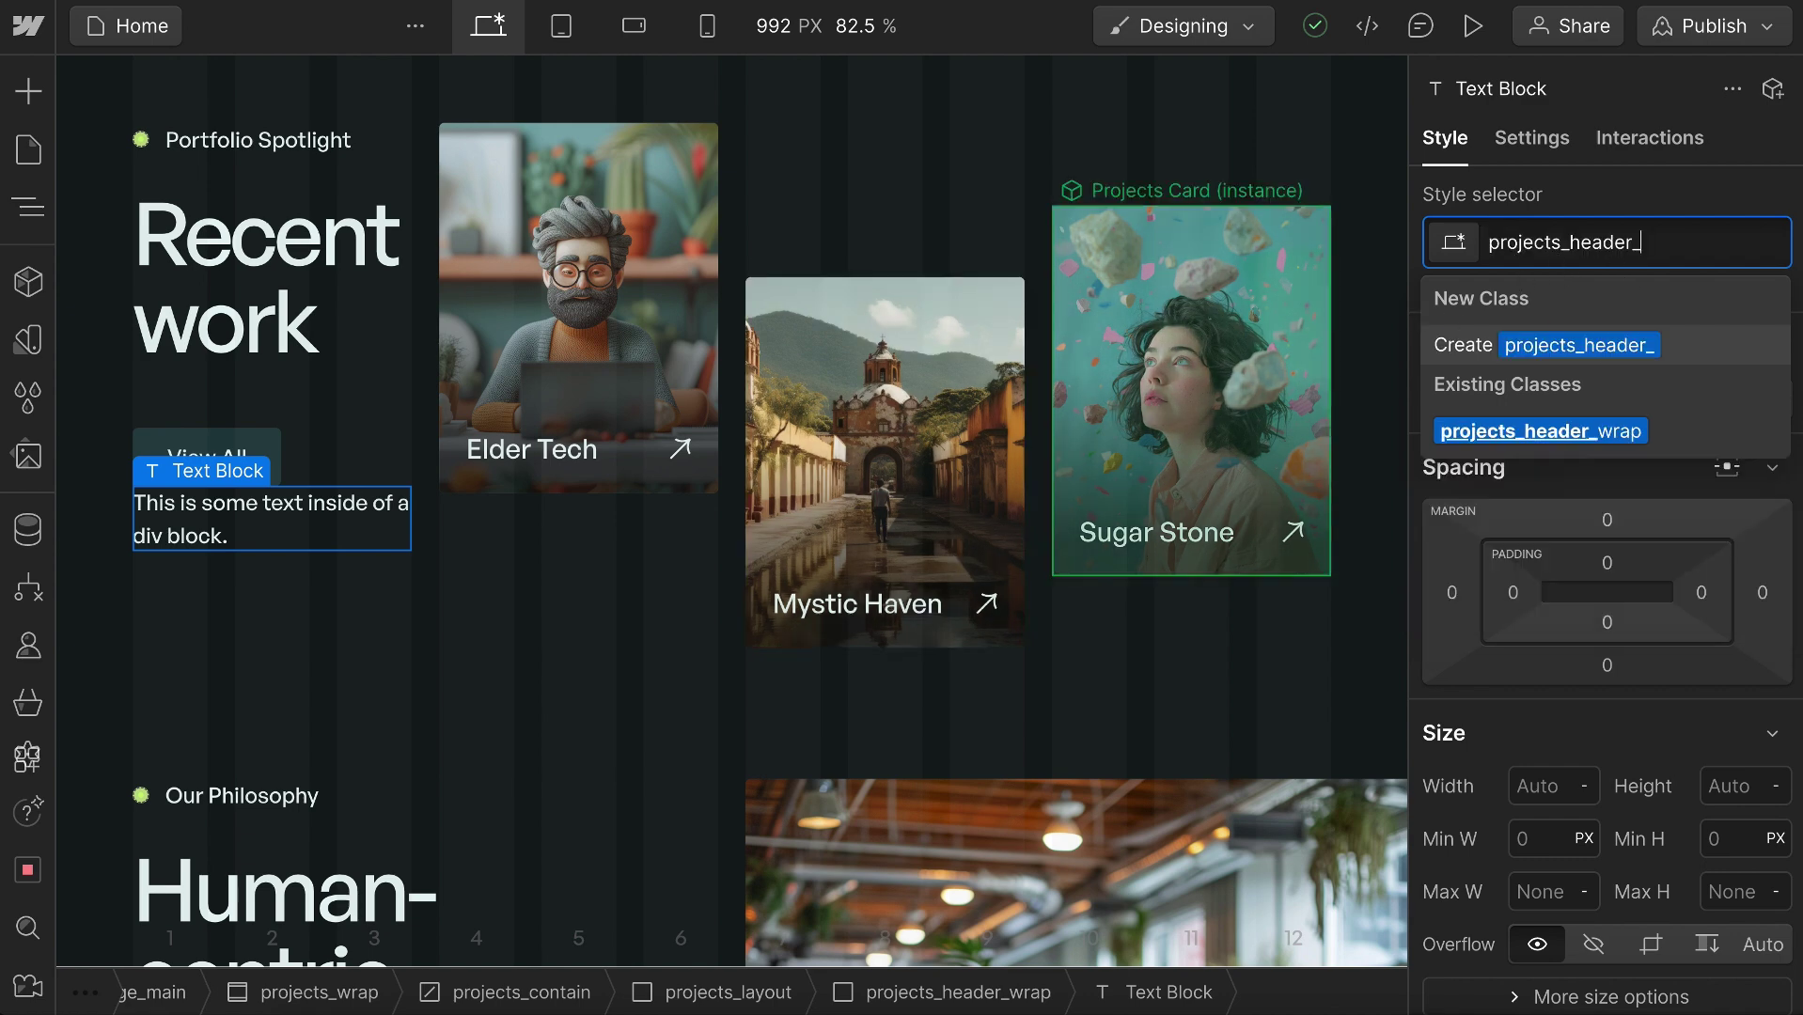
text(text)
key(Return)
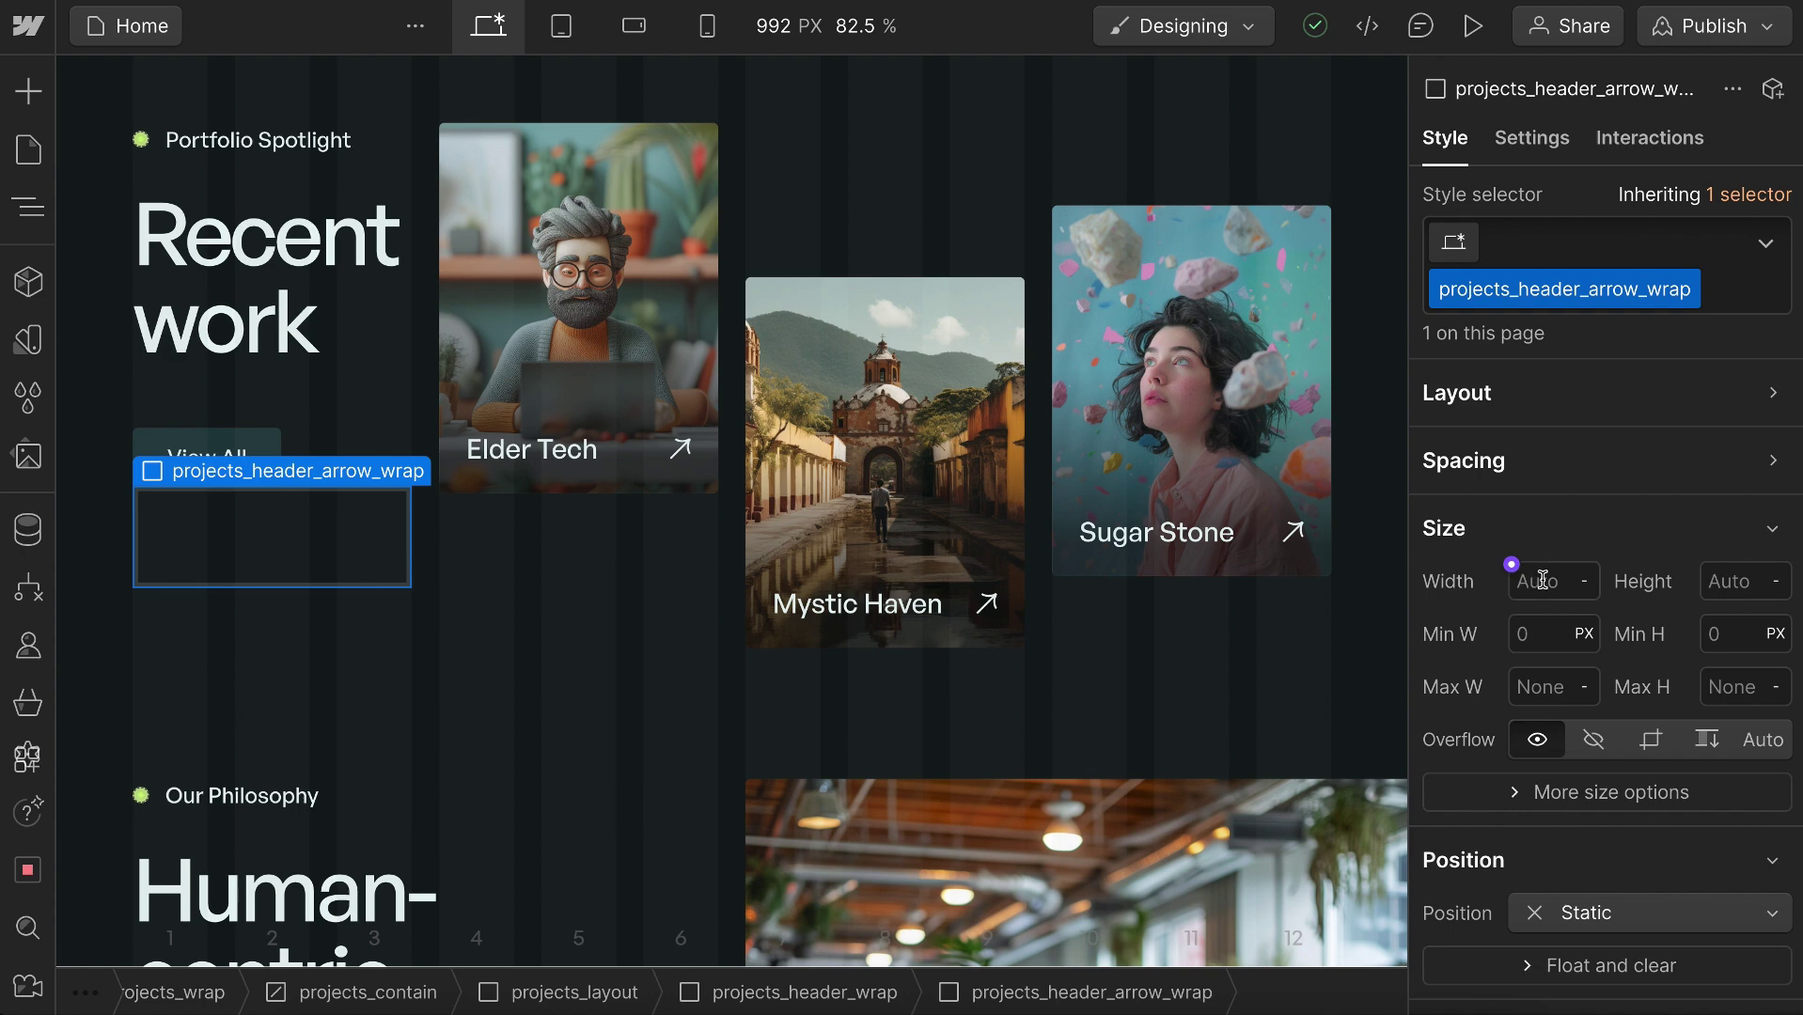
Set projects_header_arrow_wrap width to 4 rem by entering 64/16rem, then reset and re-enter 4
click(1547, 581)
text(64)
text(/16)
text(re)
text(m)
key(Return)
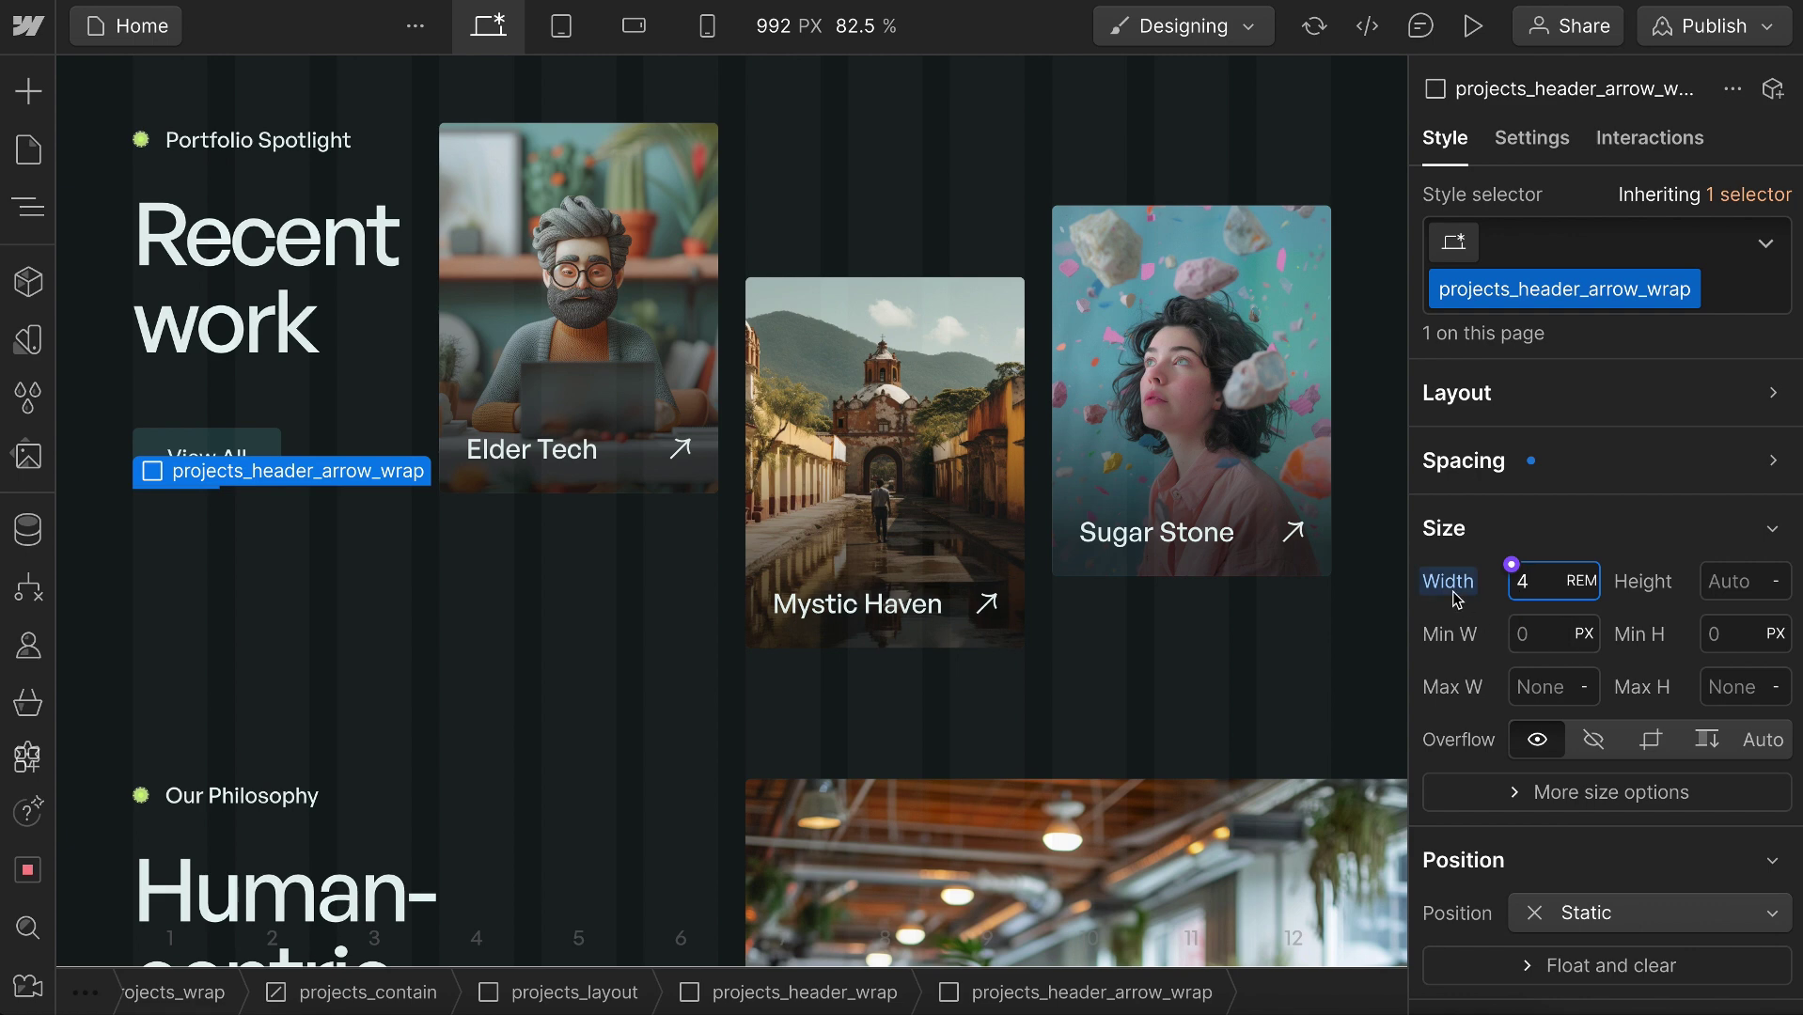
alt+click(1449, 583)
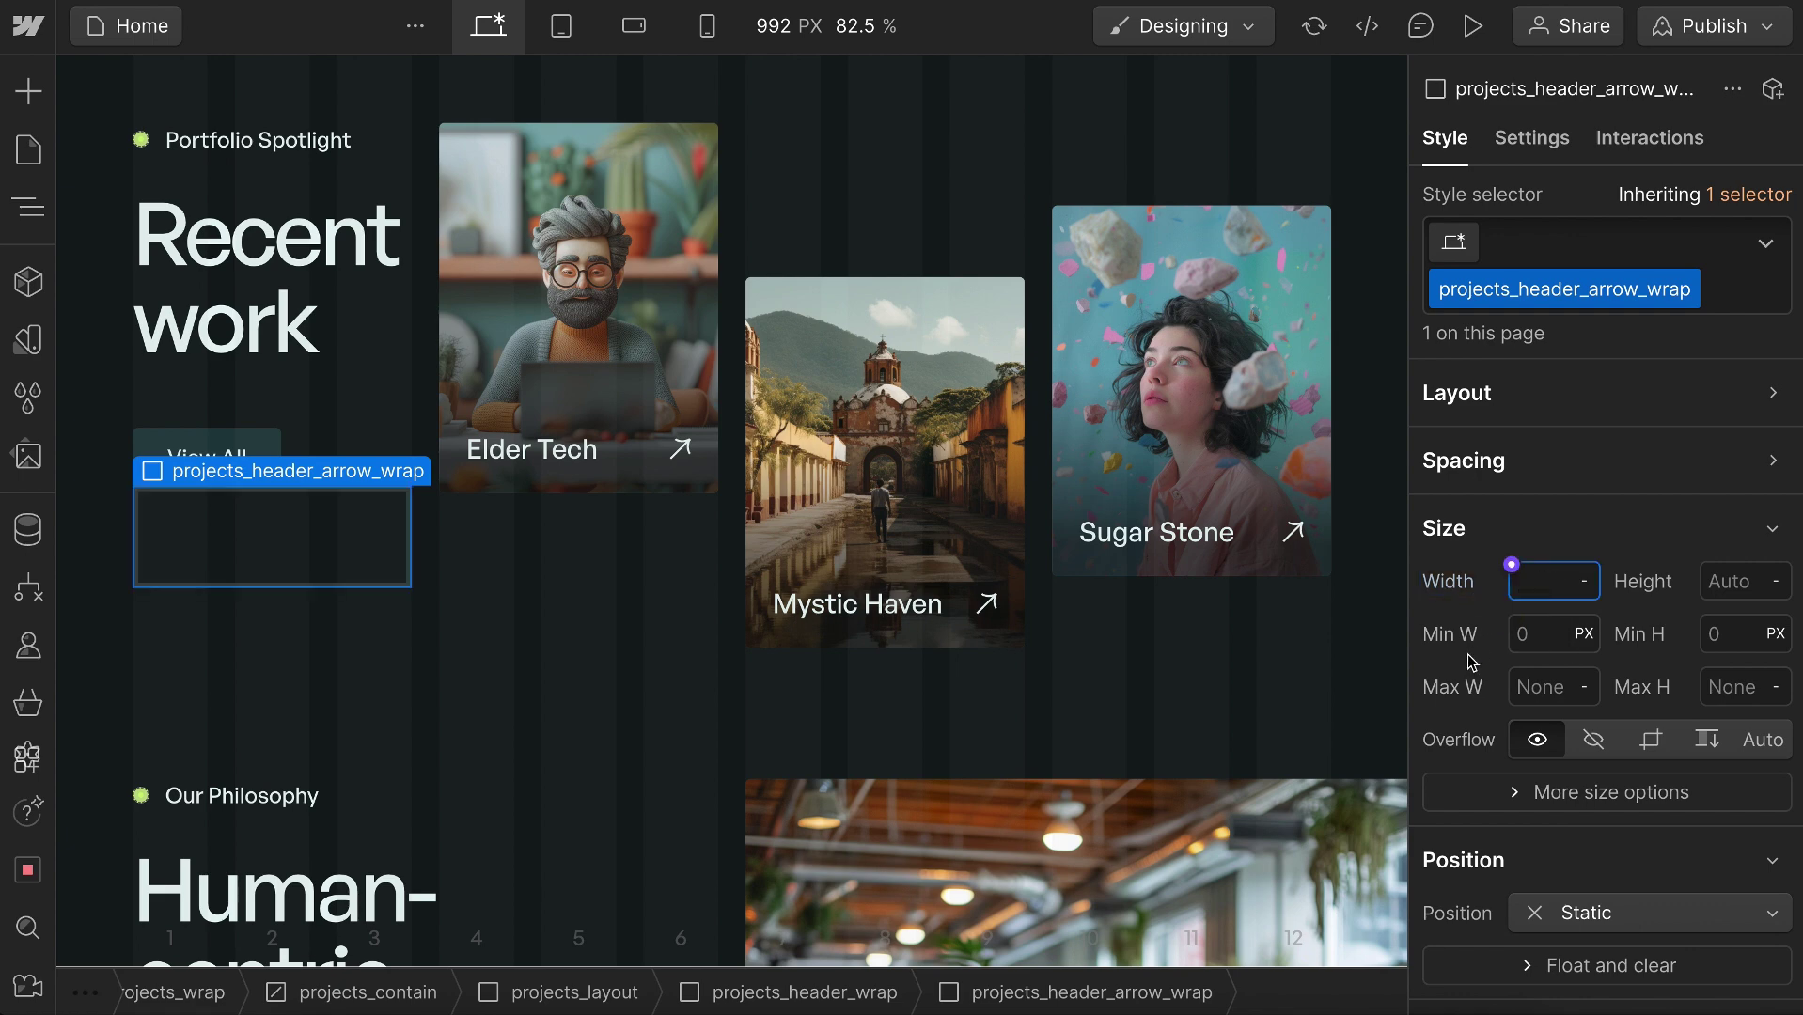
text(64)
text(0rem)
key(ctrl+a)
text(4)
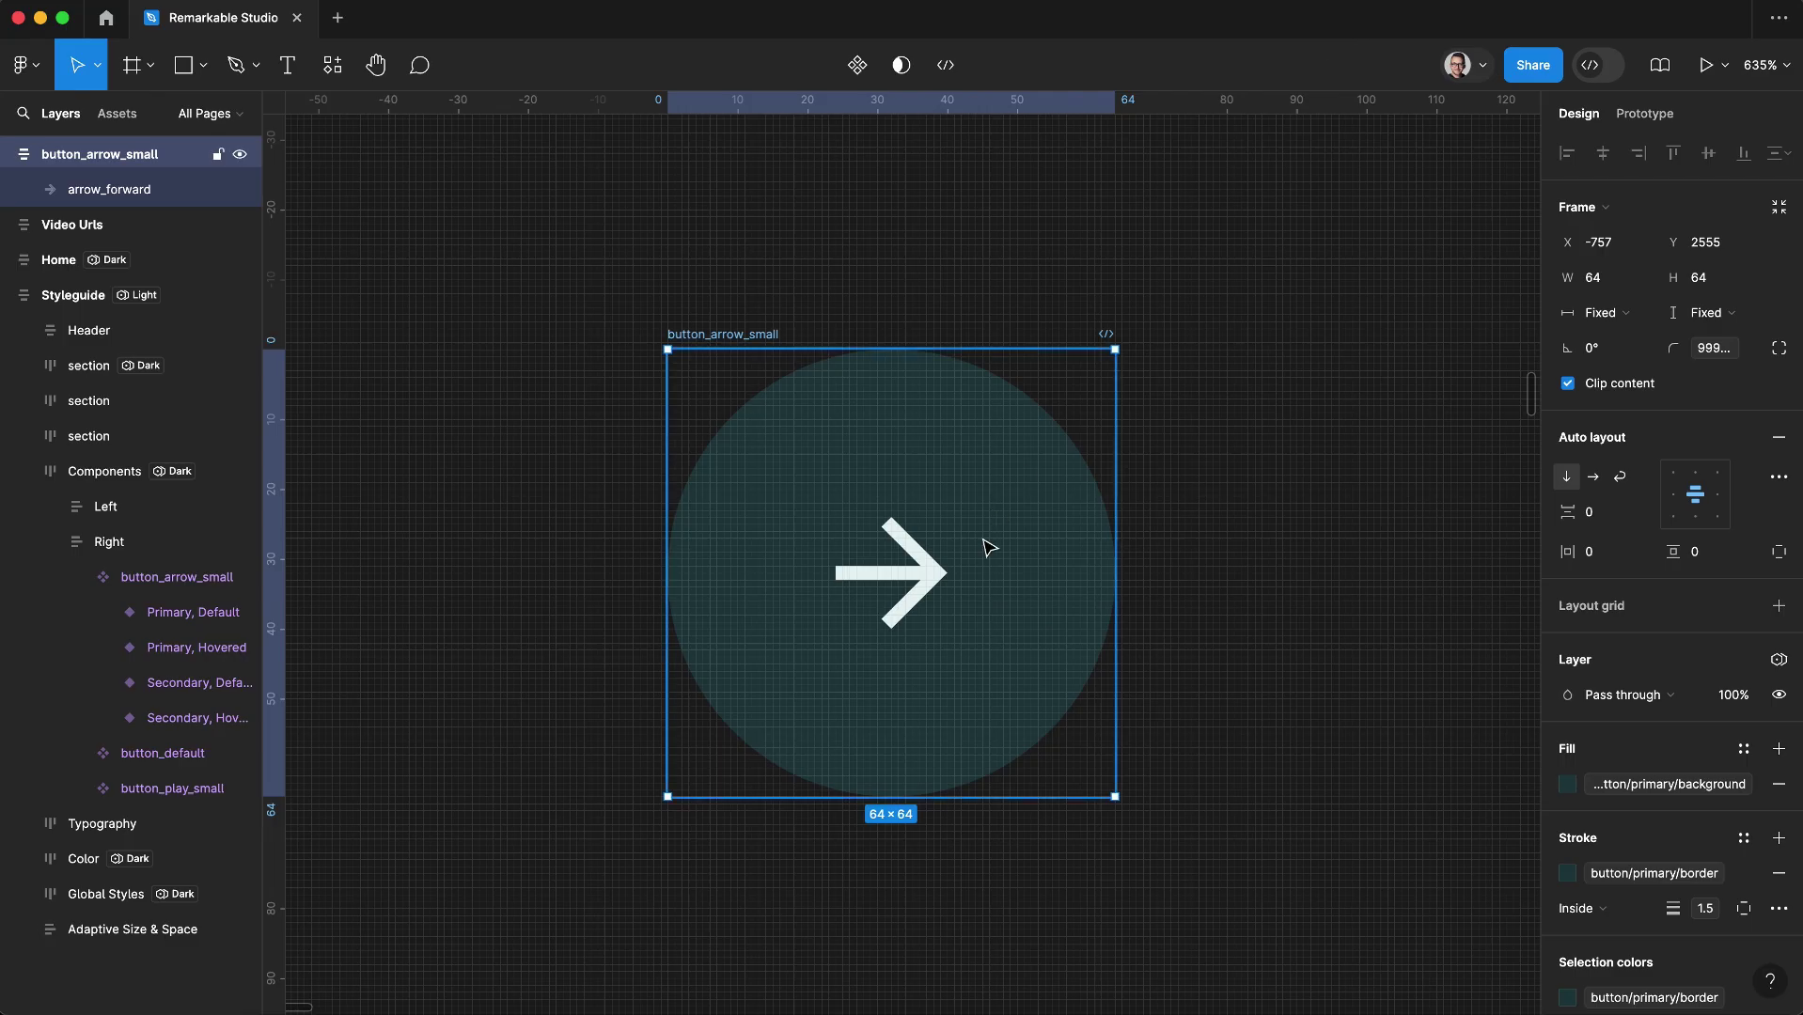
Compare the 16×16 arrow_forward icon with the 64×64 button_arrow_small frame in Figma, then return to Webflow
click(931, 584)
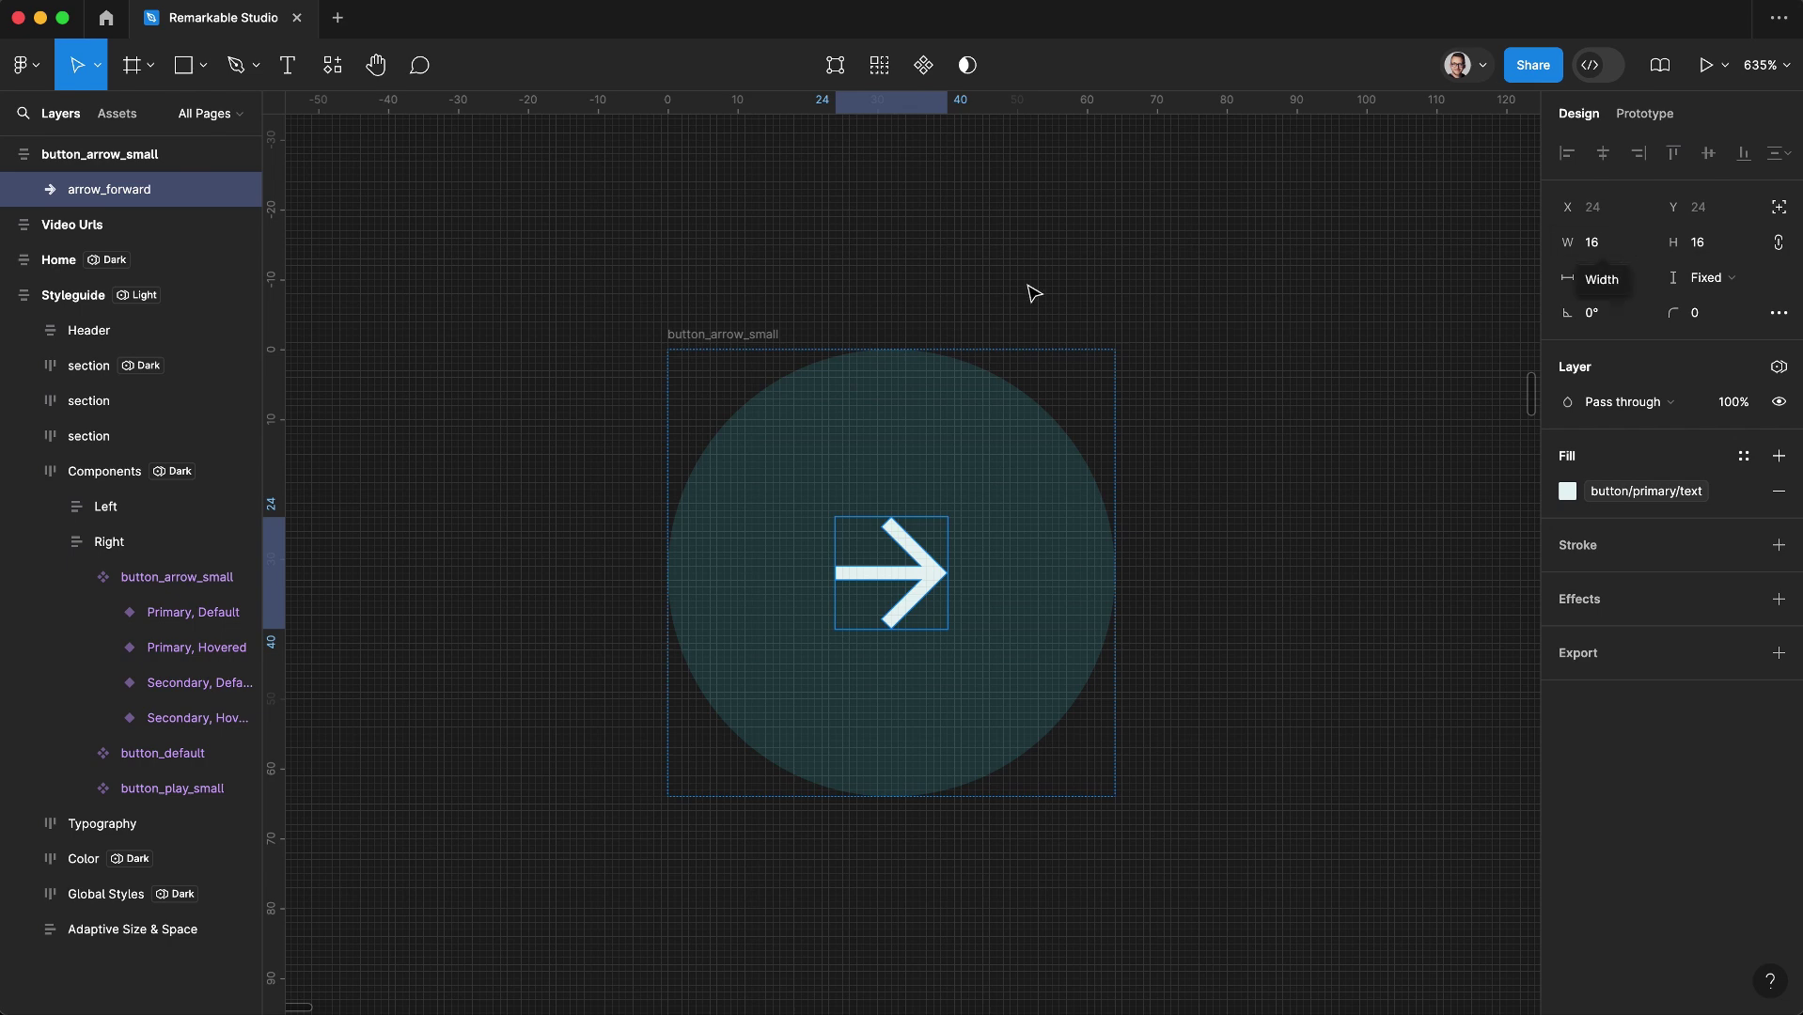
click(865, 406)
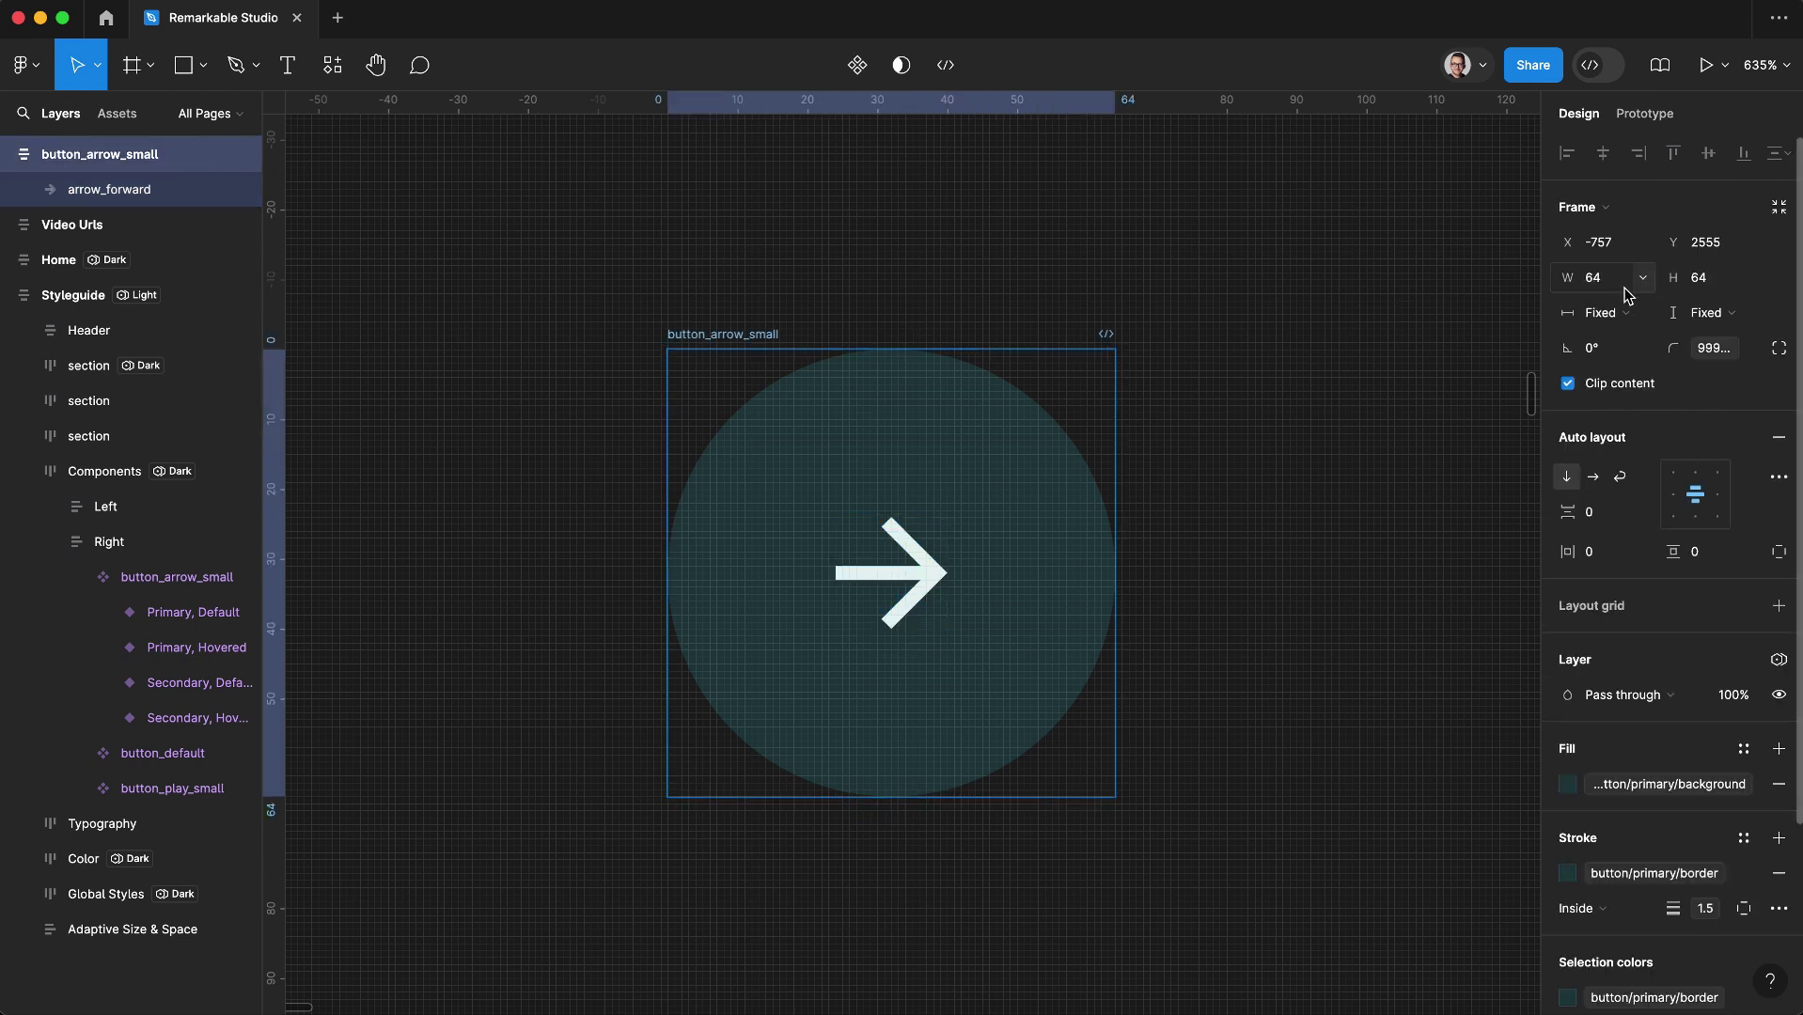
key(ctrl+Left)
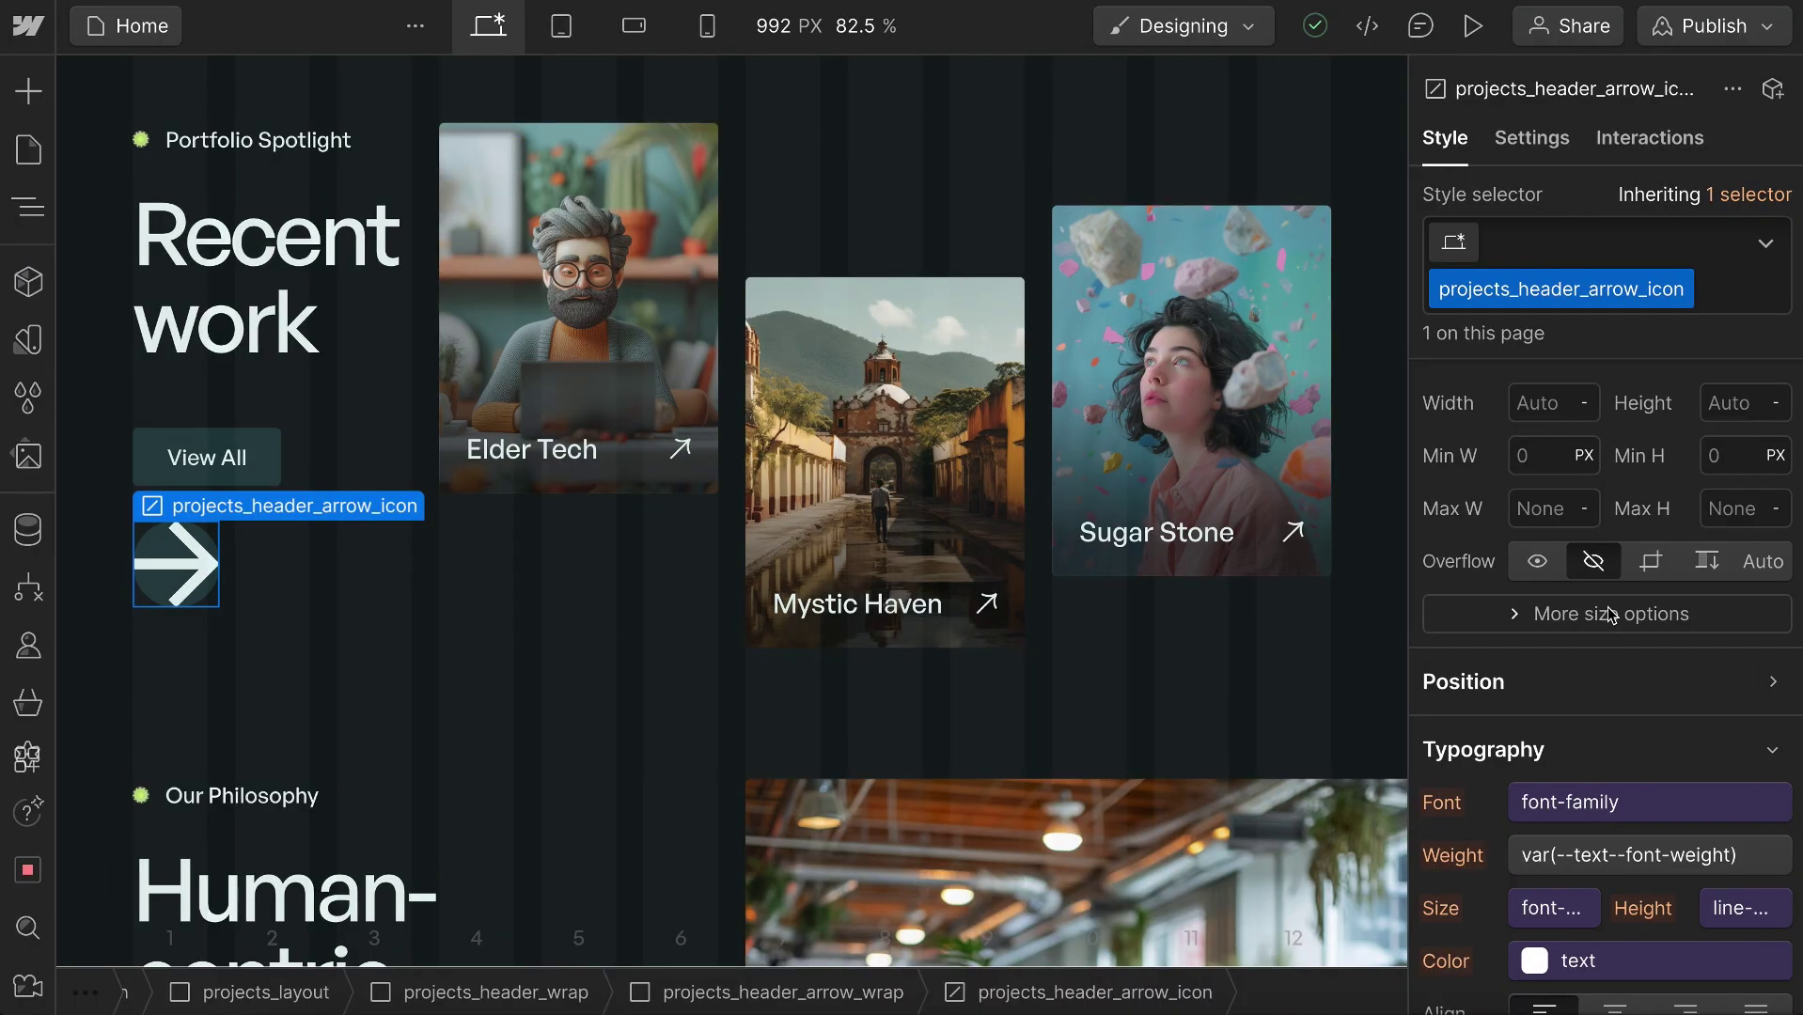
Set projects_header_arrow_icon width to 25% by entering 16/64*100%, resetting and re-entering it
click(1525, 400)
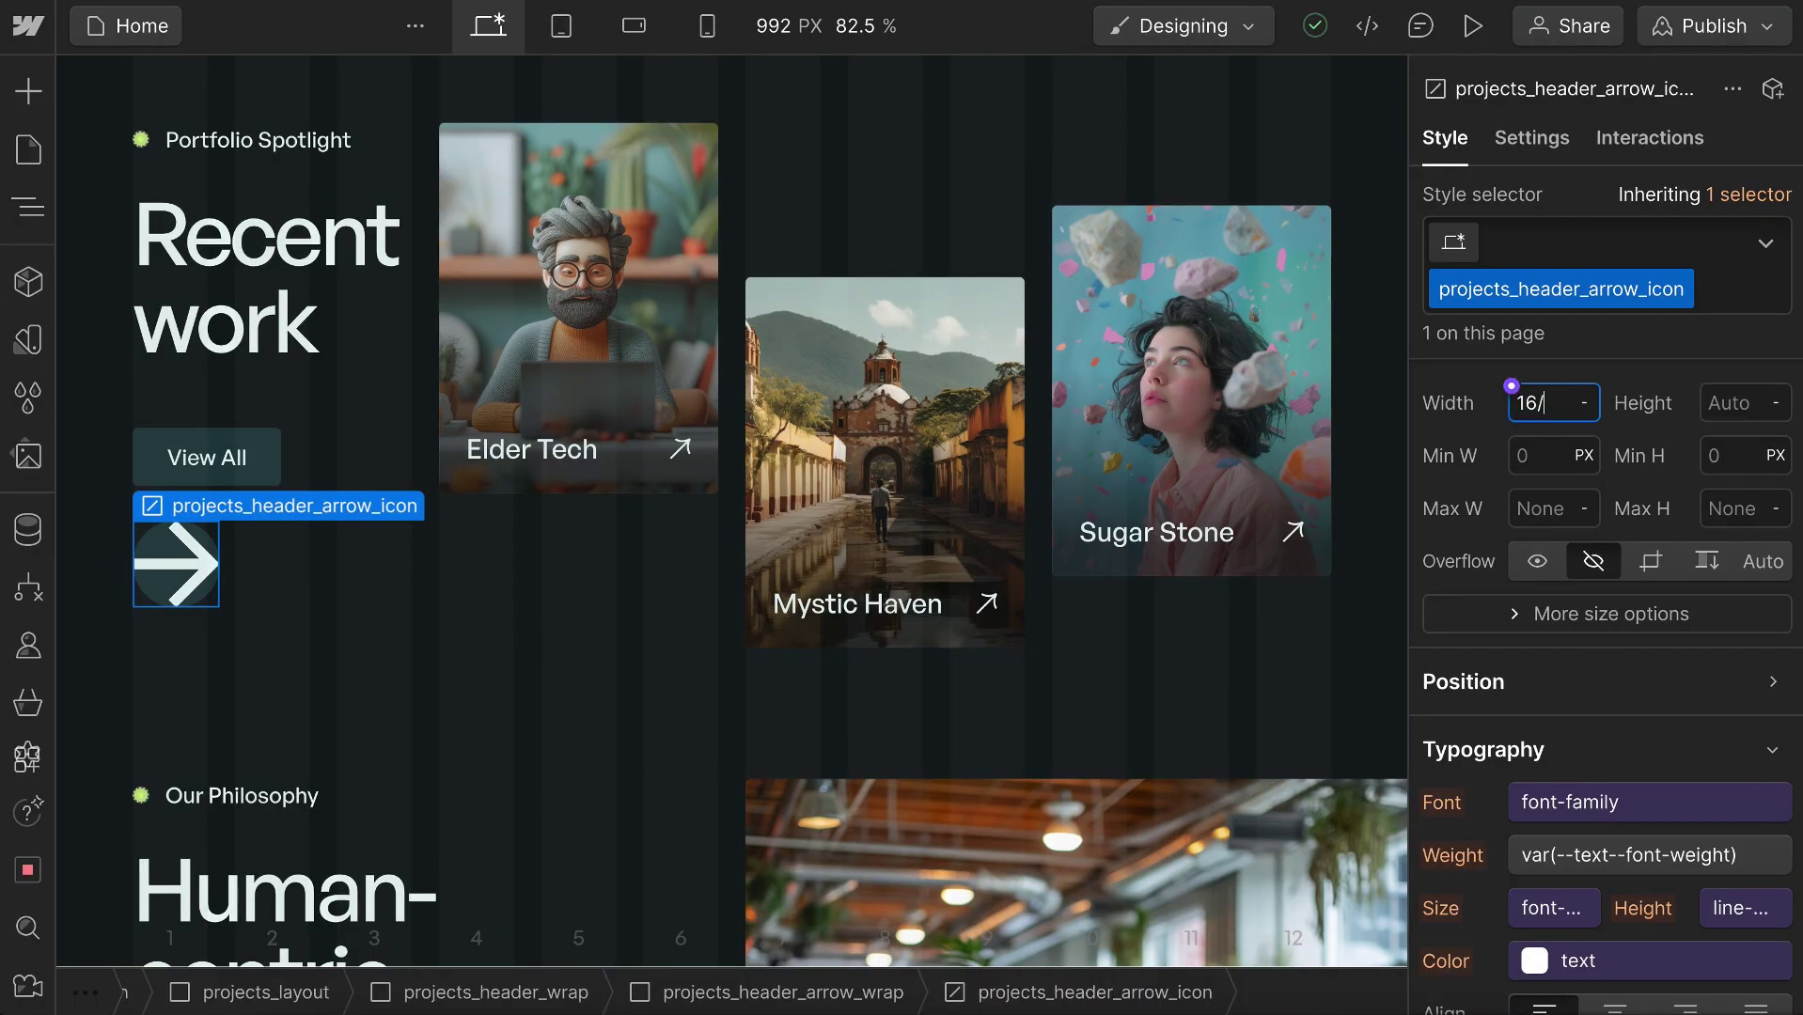
text(16/64*100%)
key(Return)
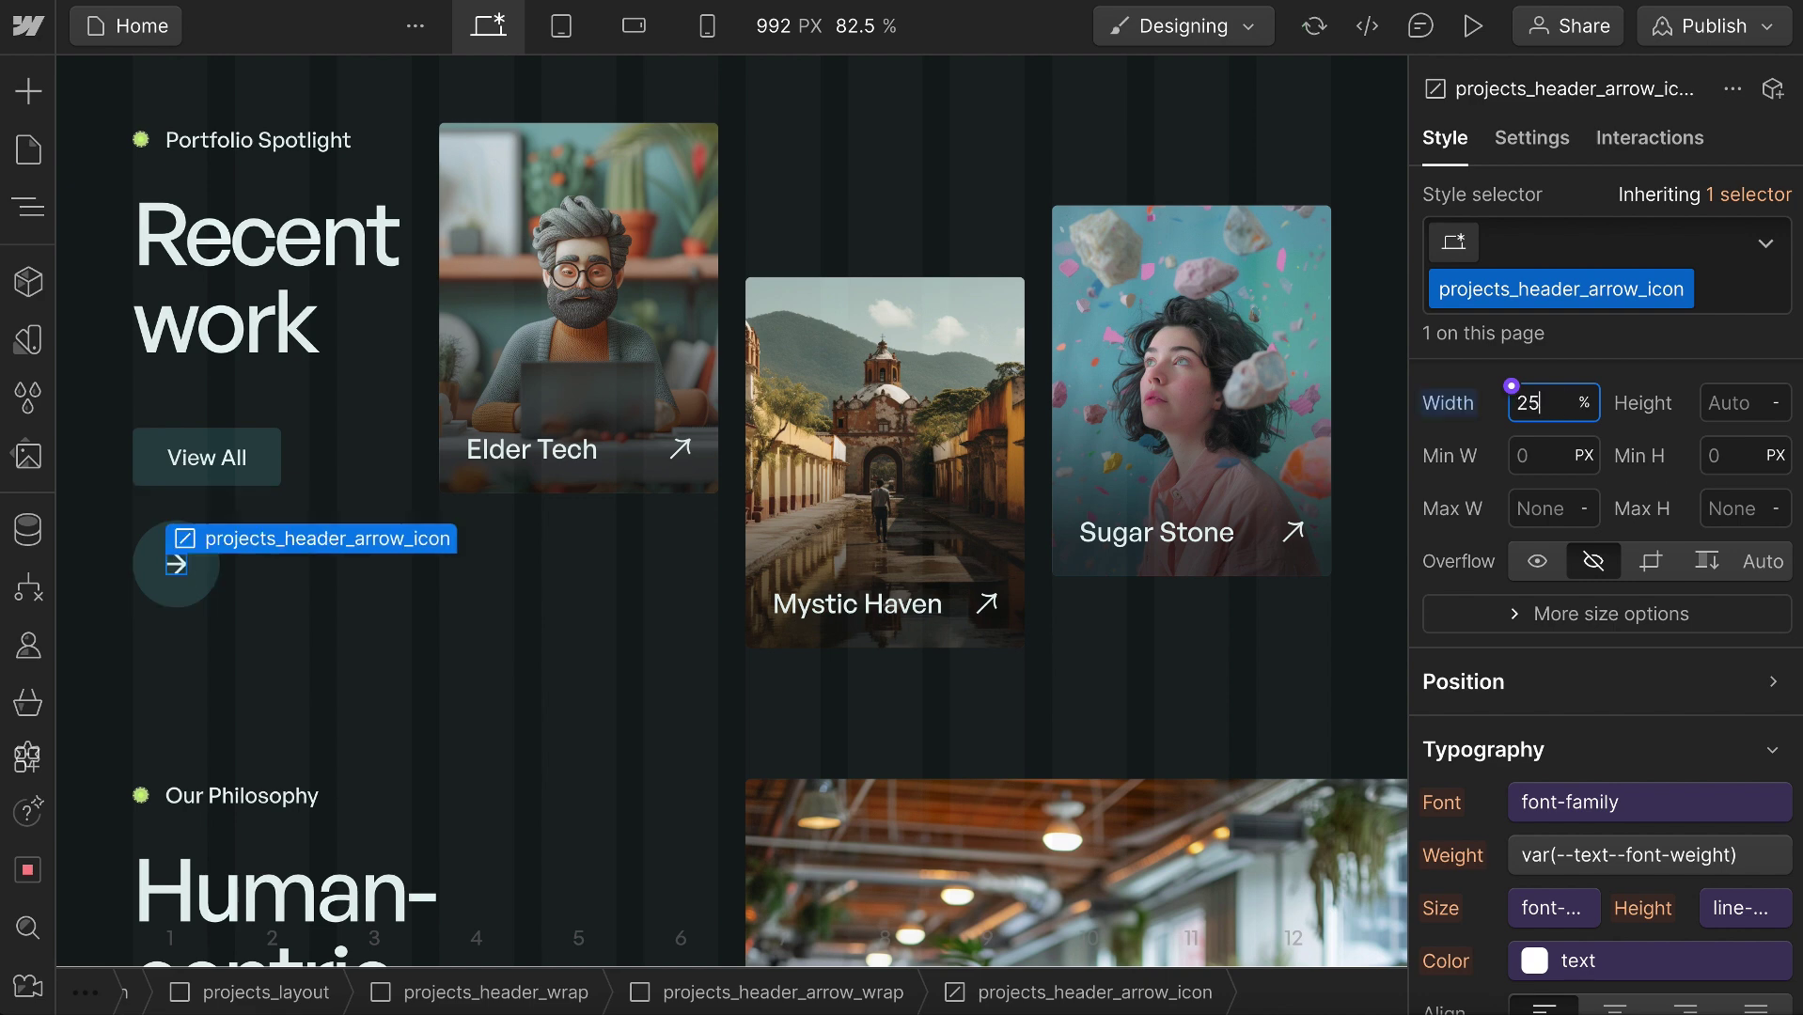
click(1451, 404)
click(1467, 451)
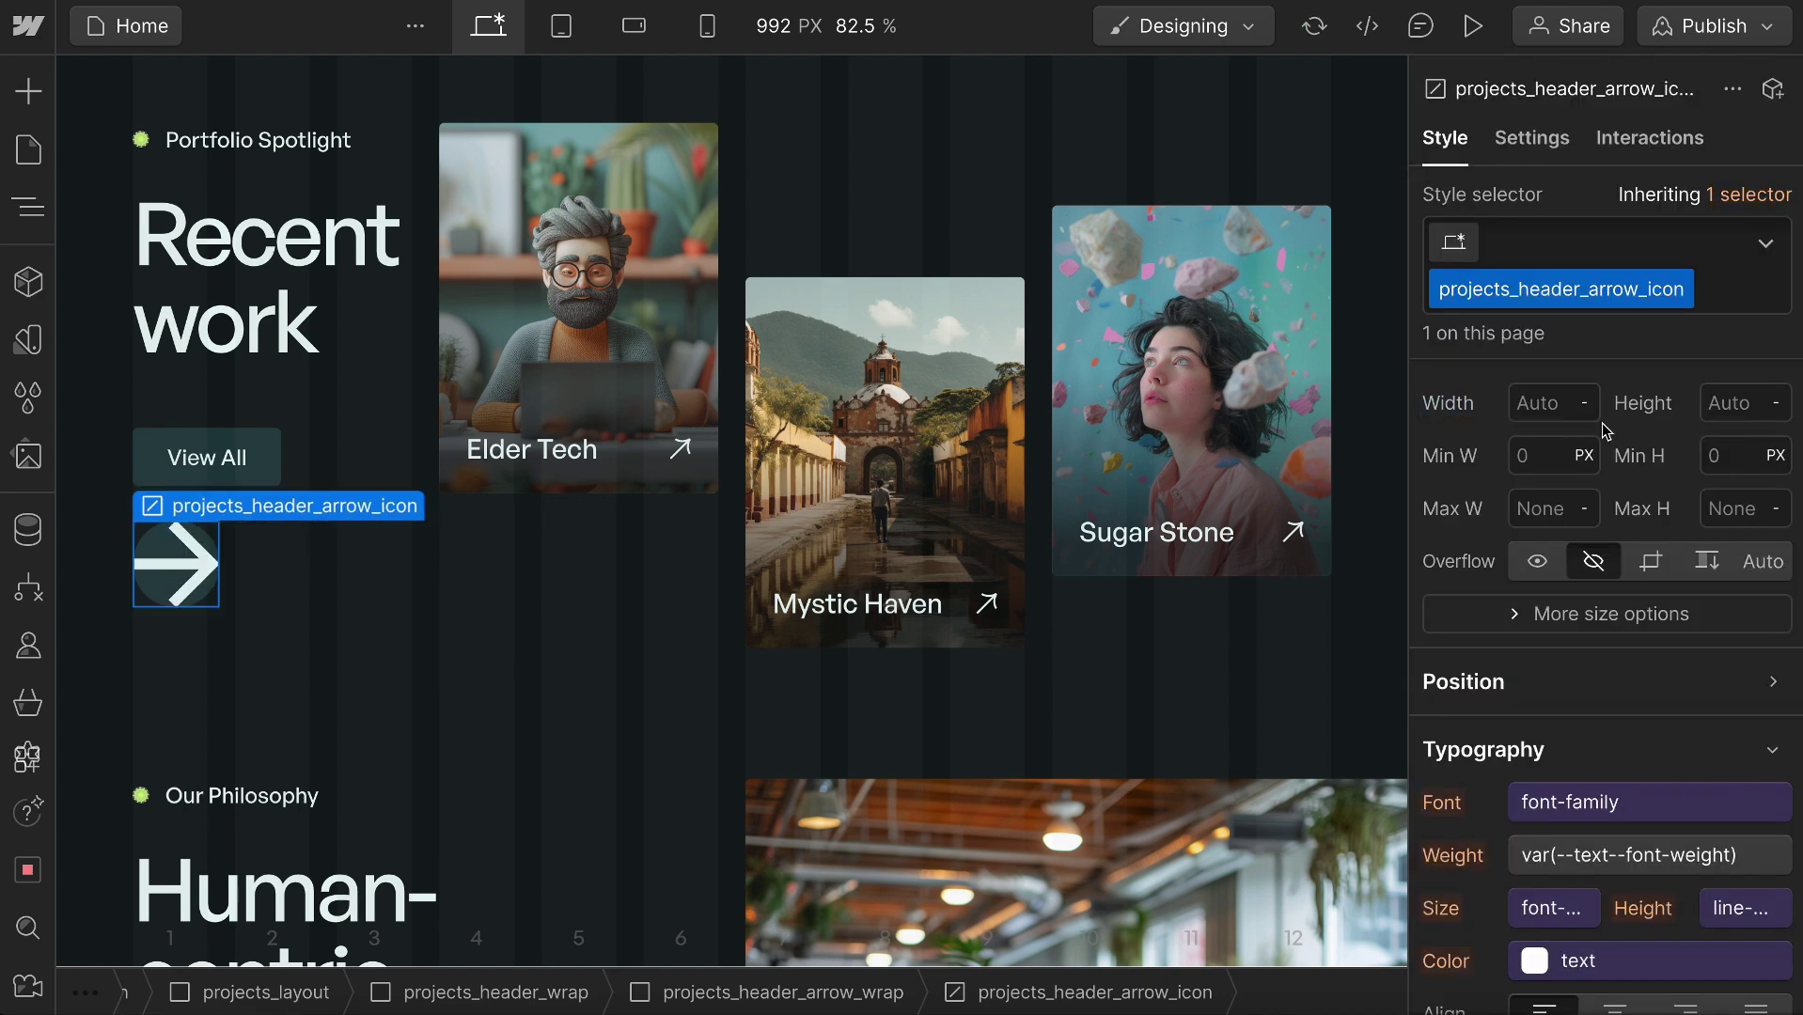
text(16)
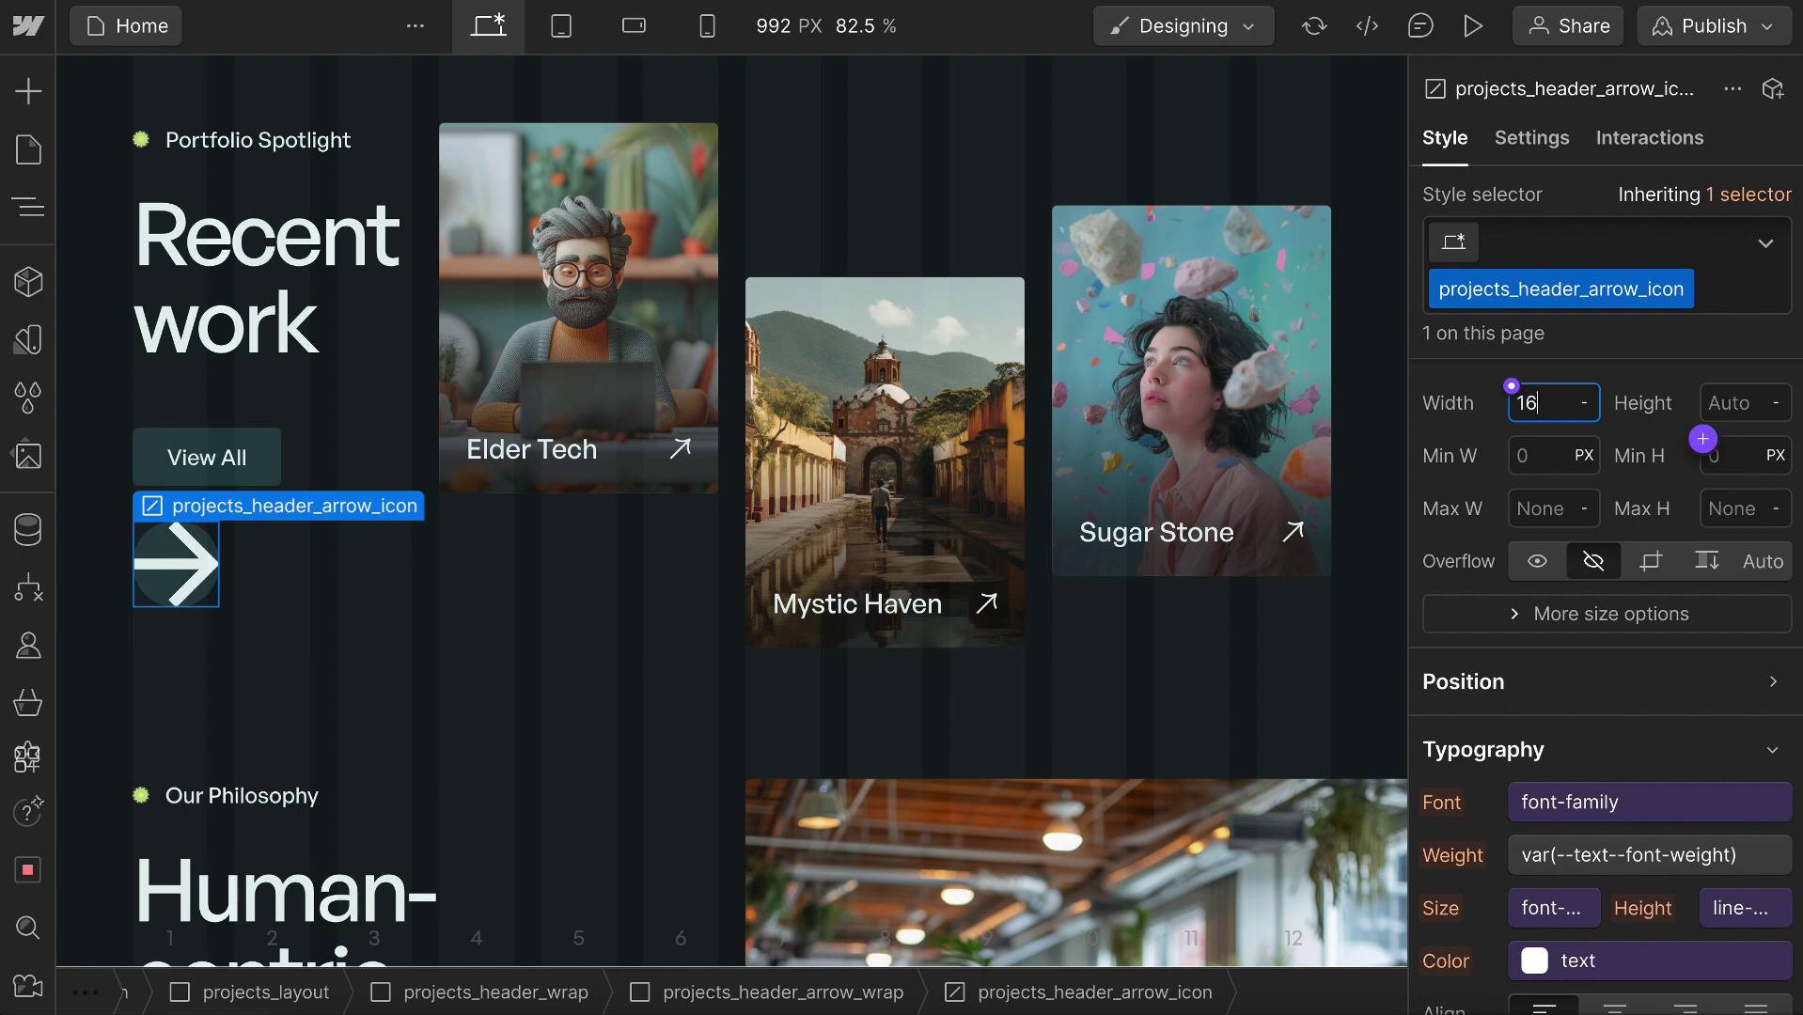
text(/64*100%)
key(Return)
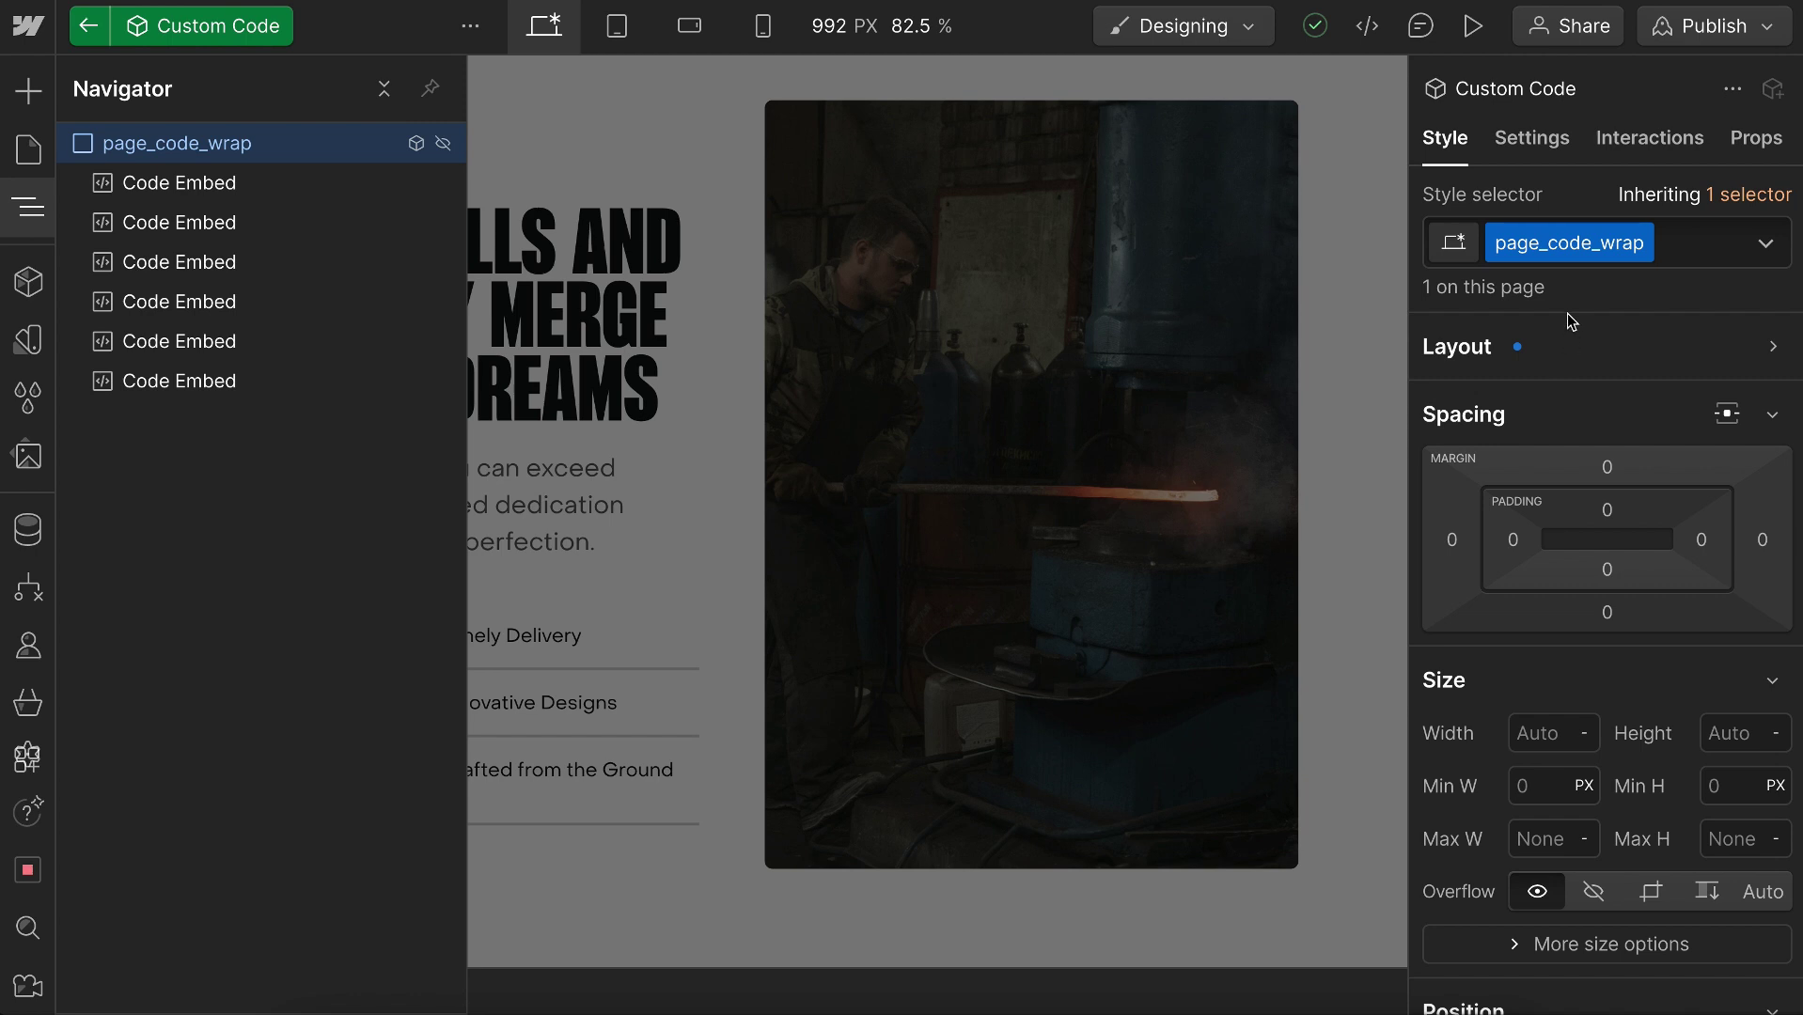
Open the code editor for the sixth Code Embed from its Settings panel
mouse_move(1509, 261)
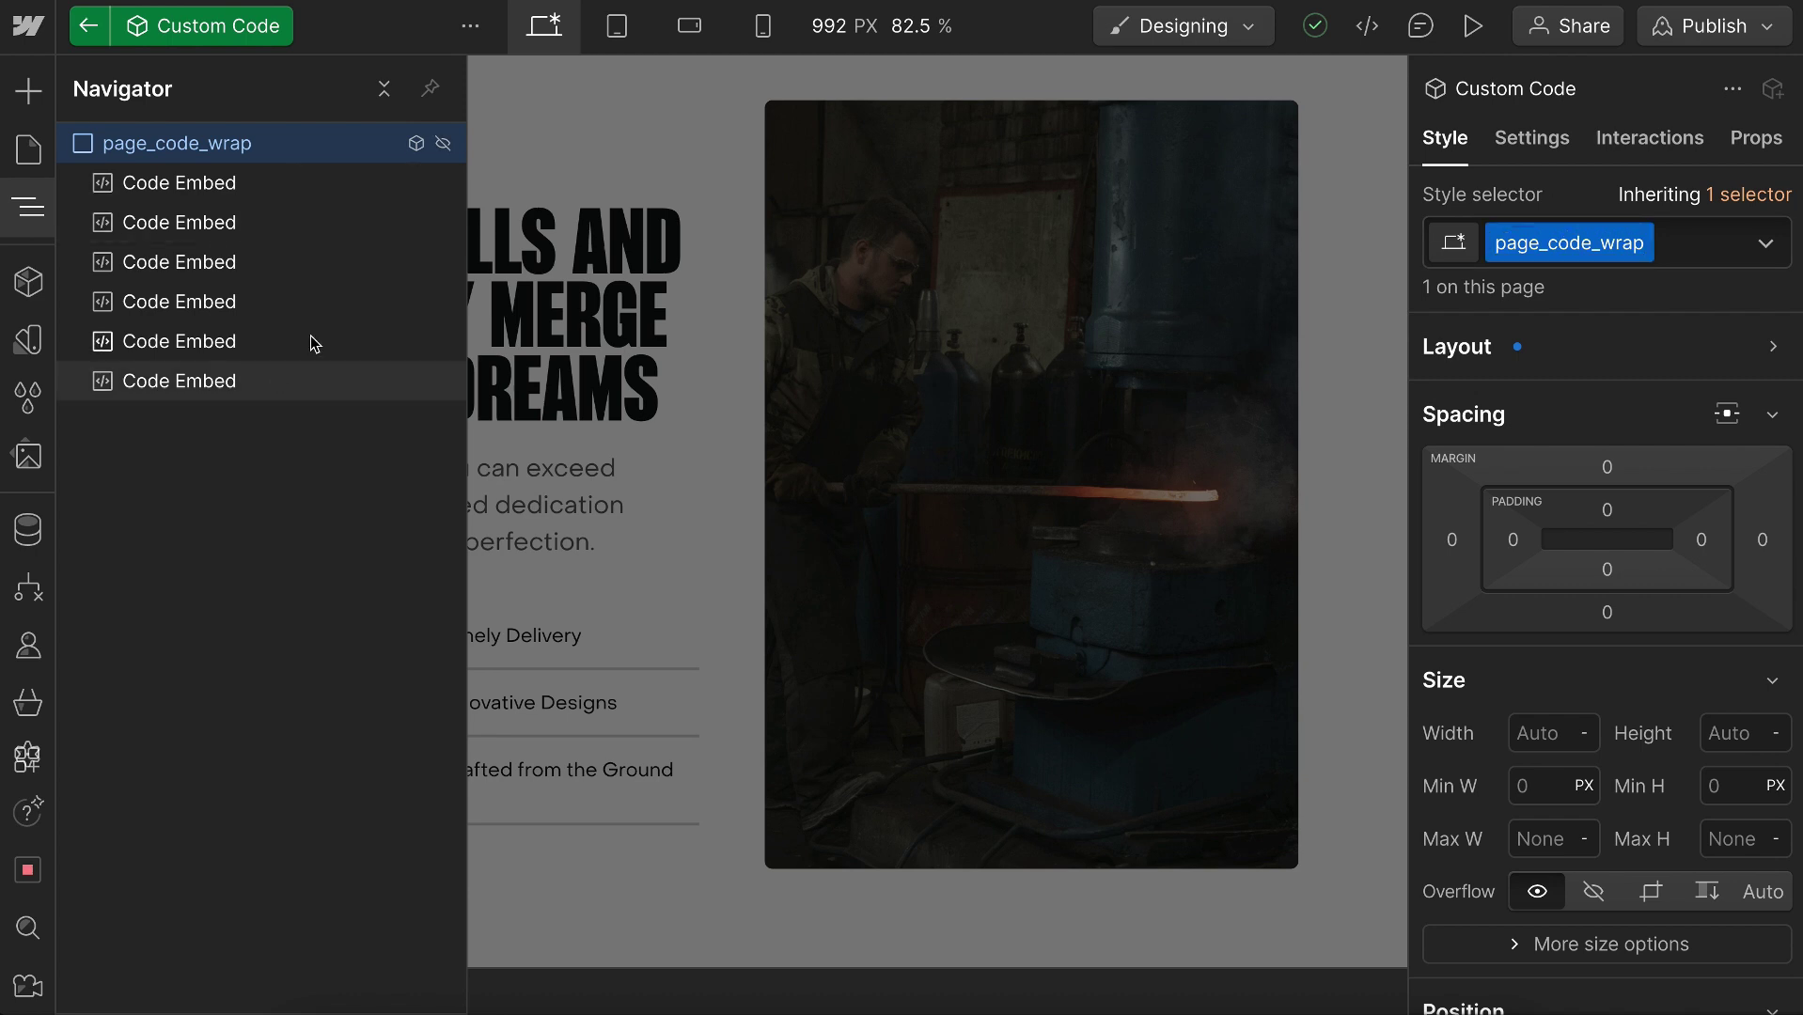
click(205, 384)
click(1533, 139)
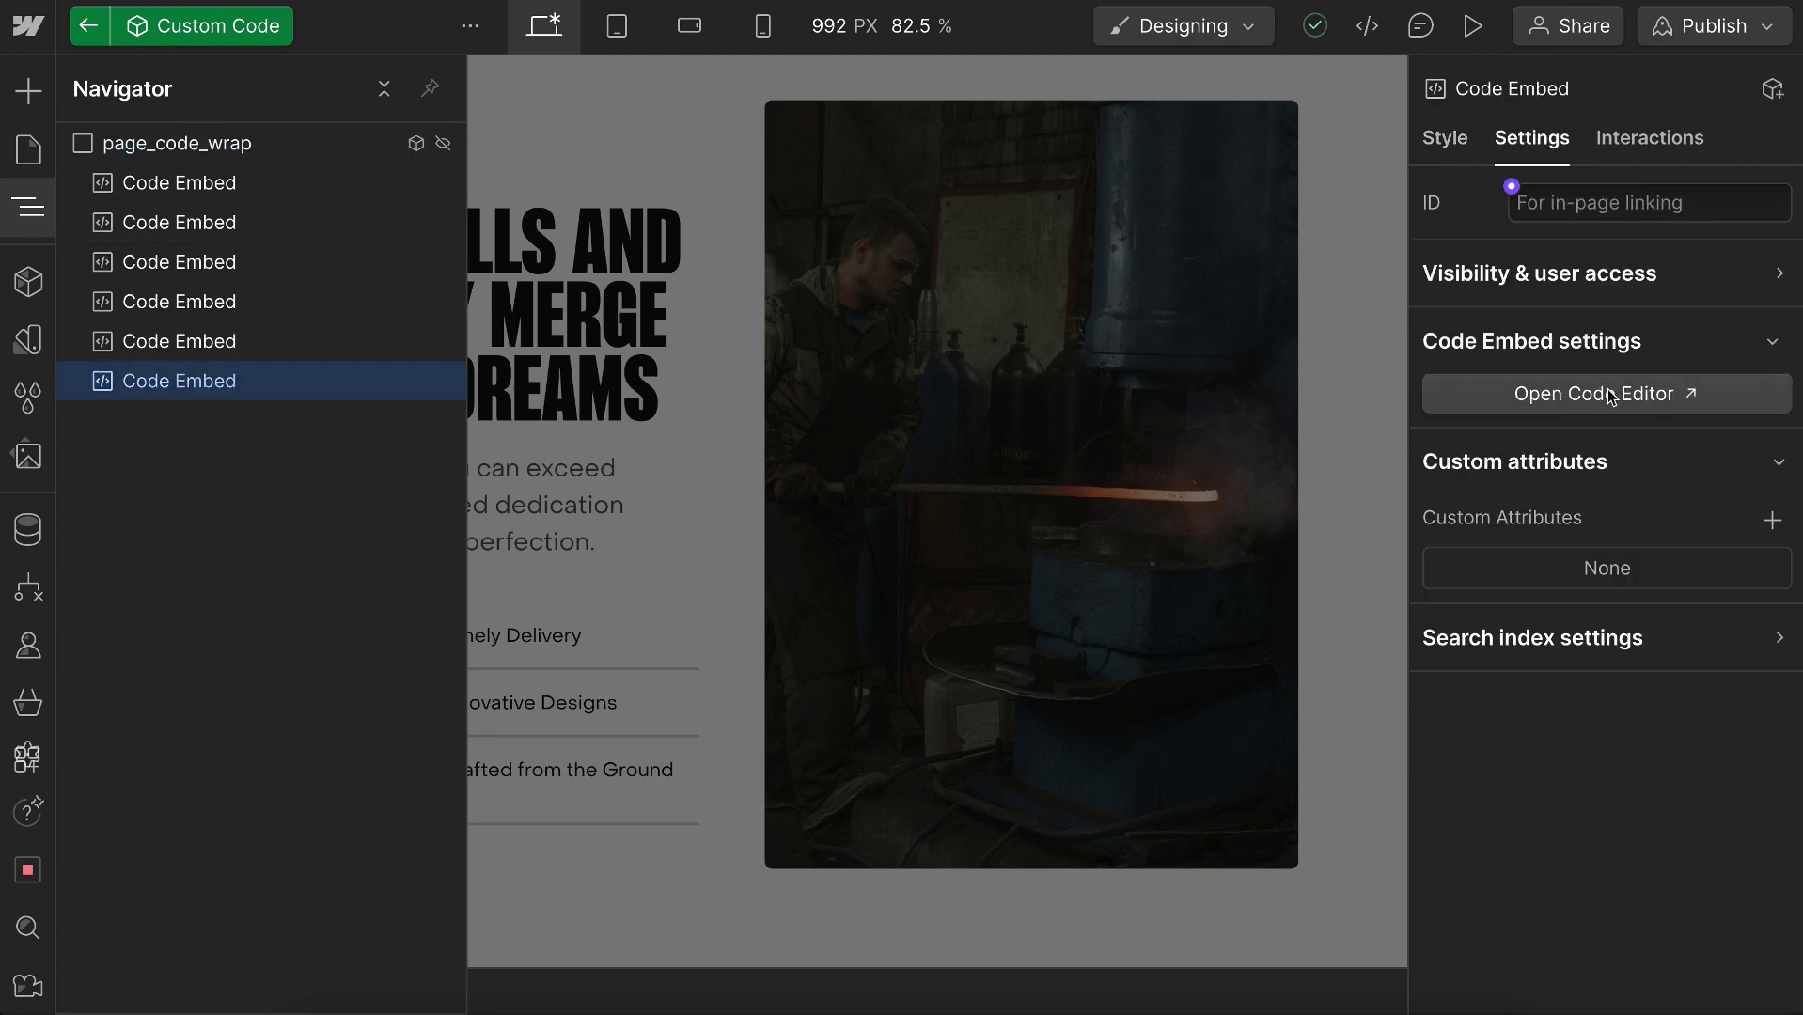
click(1610, 394)
Paste the three data-text-color rules into the style block
click(403, 223)
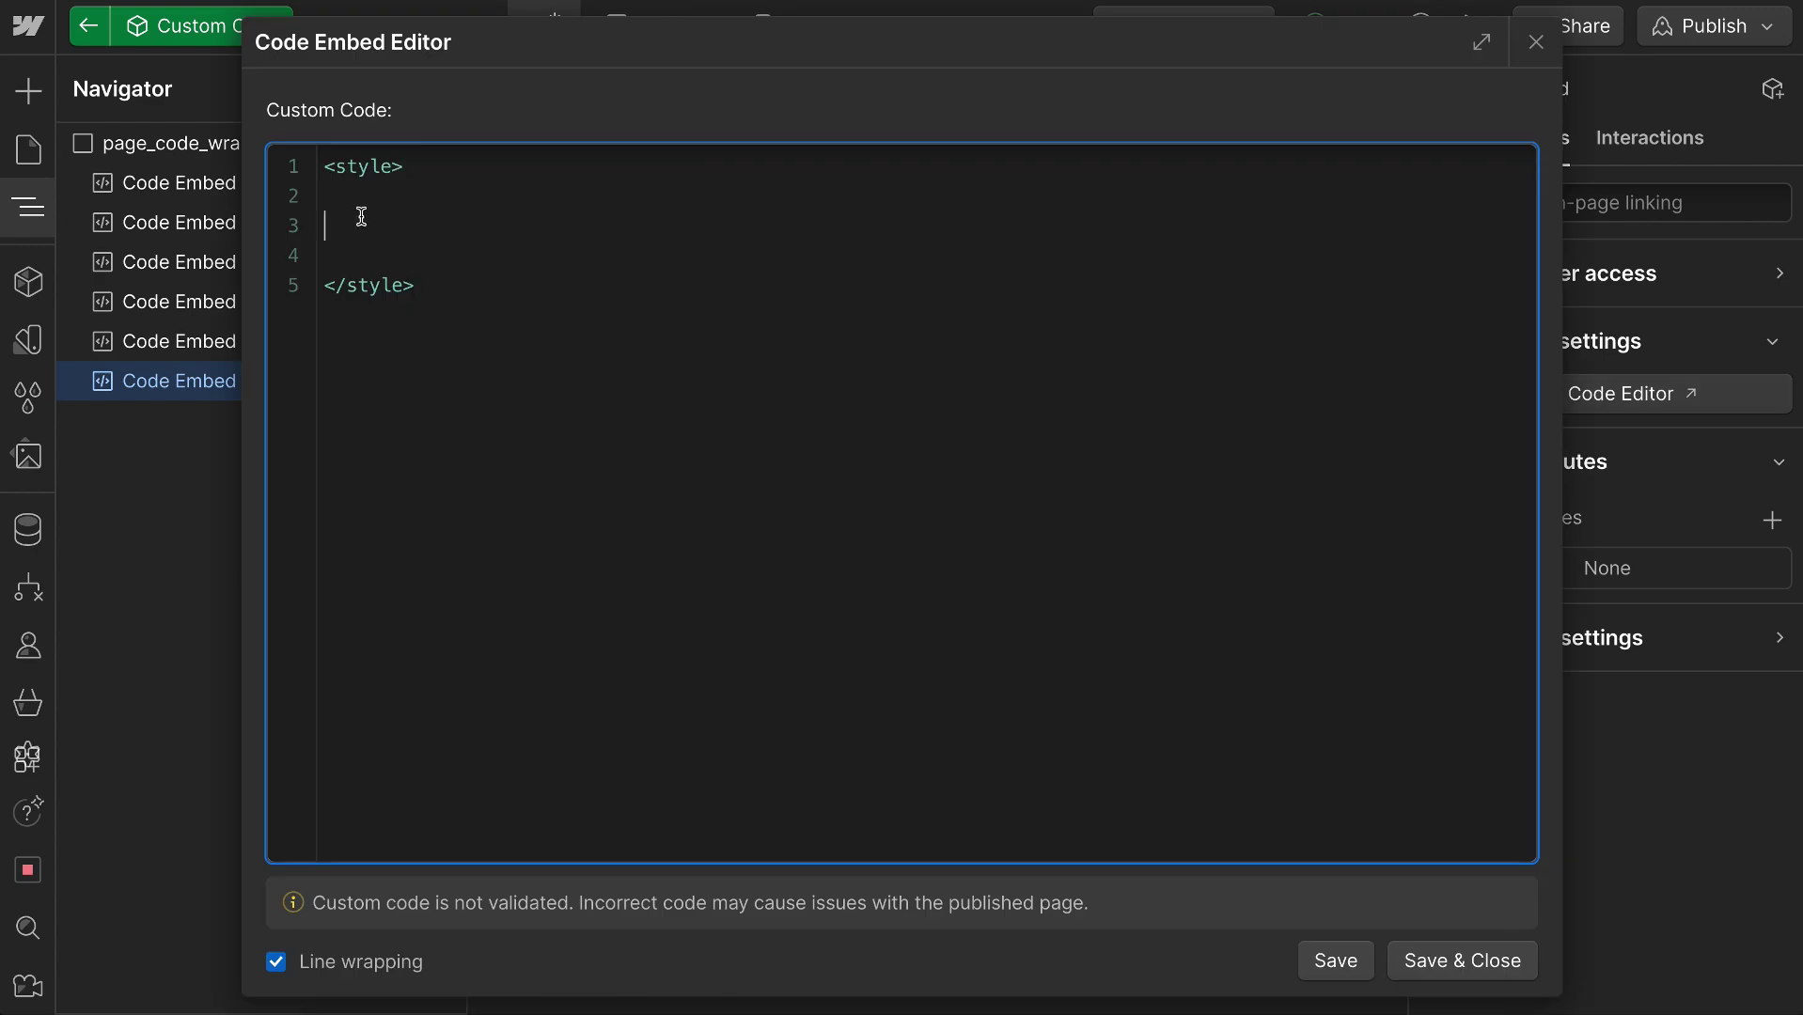
text([data-text-color="brand"] { color: var(--swatch--brand); } [data-text-color="faded"] { color: var(--swatch--faded); } [data-text-color="inherit"] { color: inherit; })
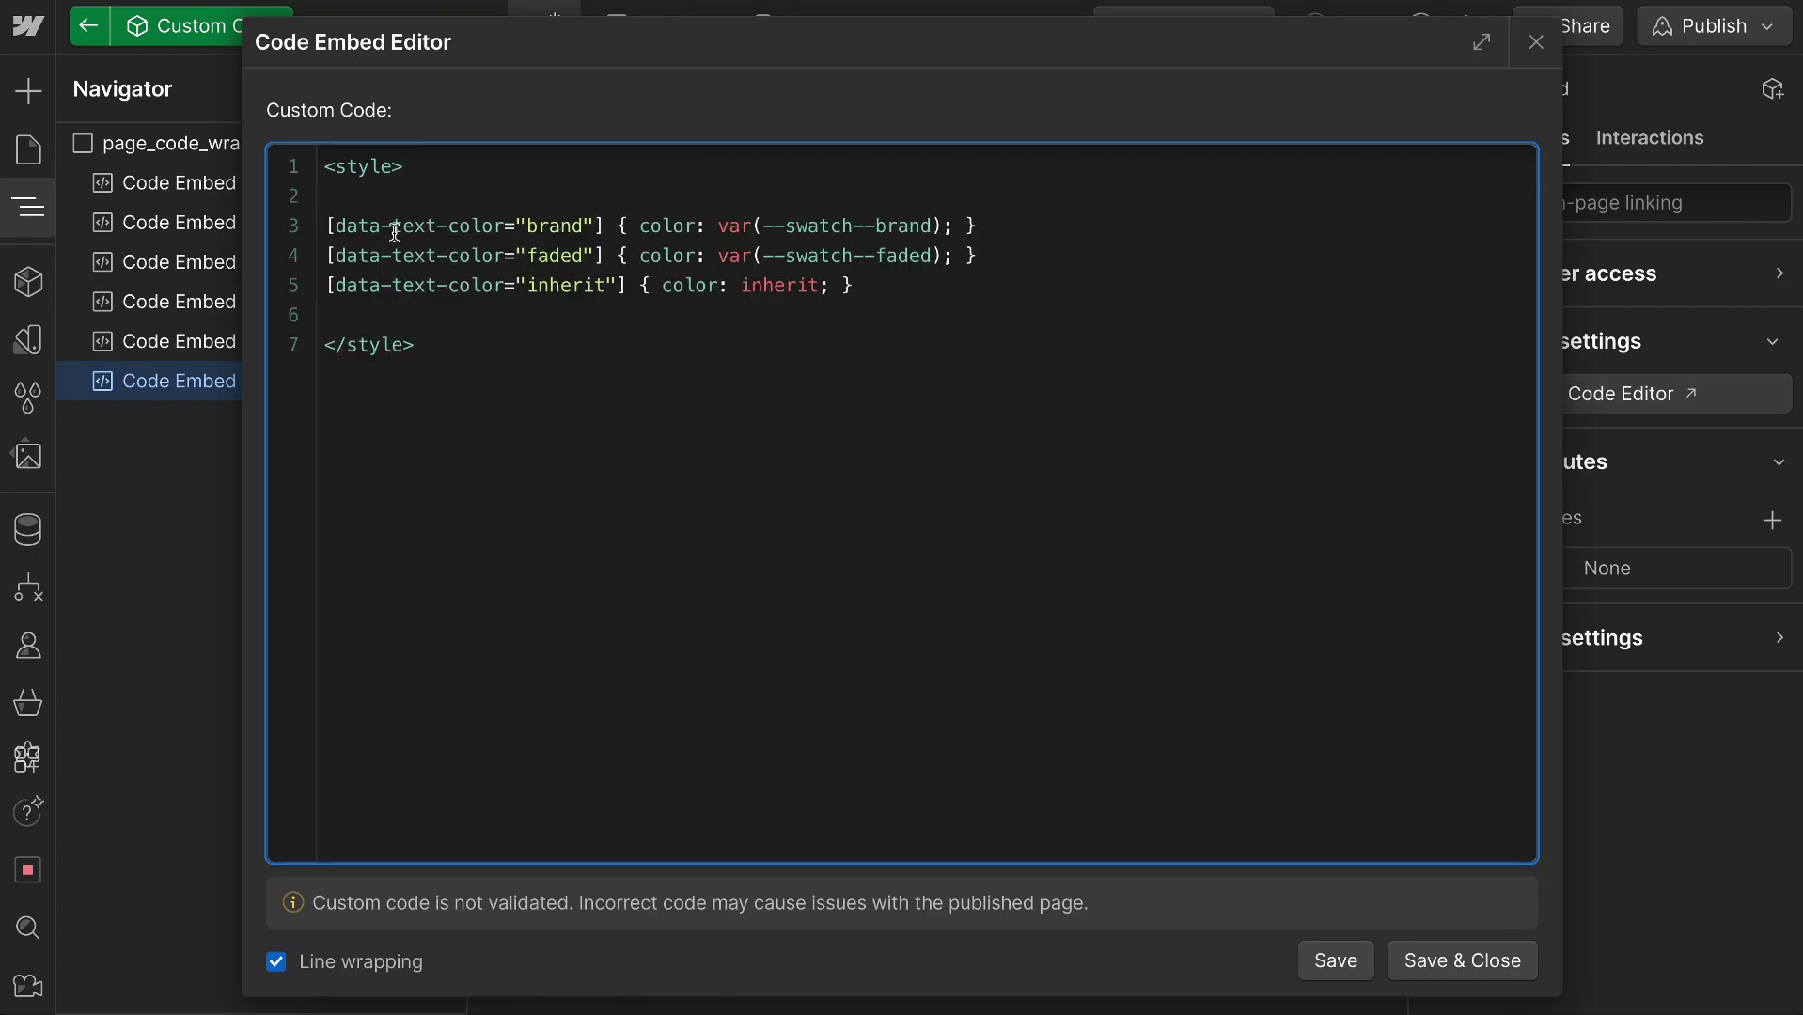
drag(391, 232, 504, 232)
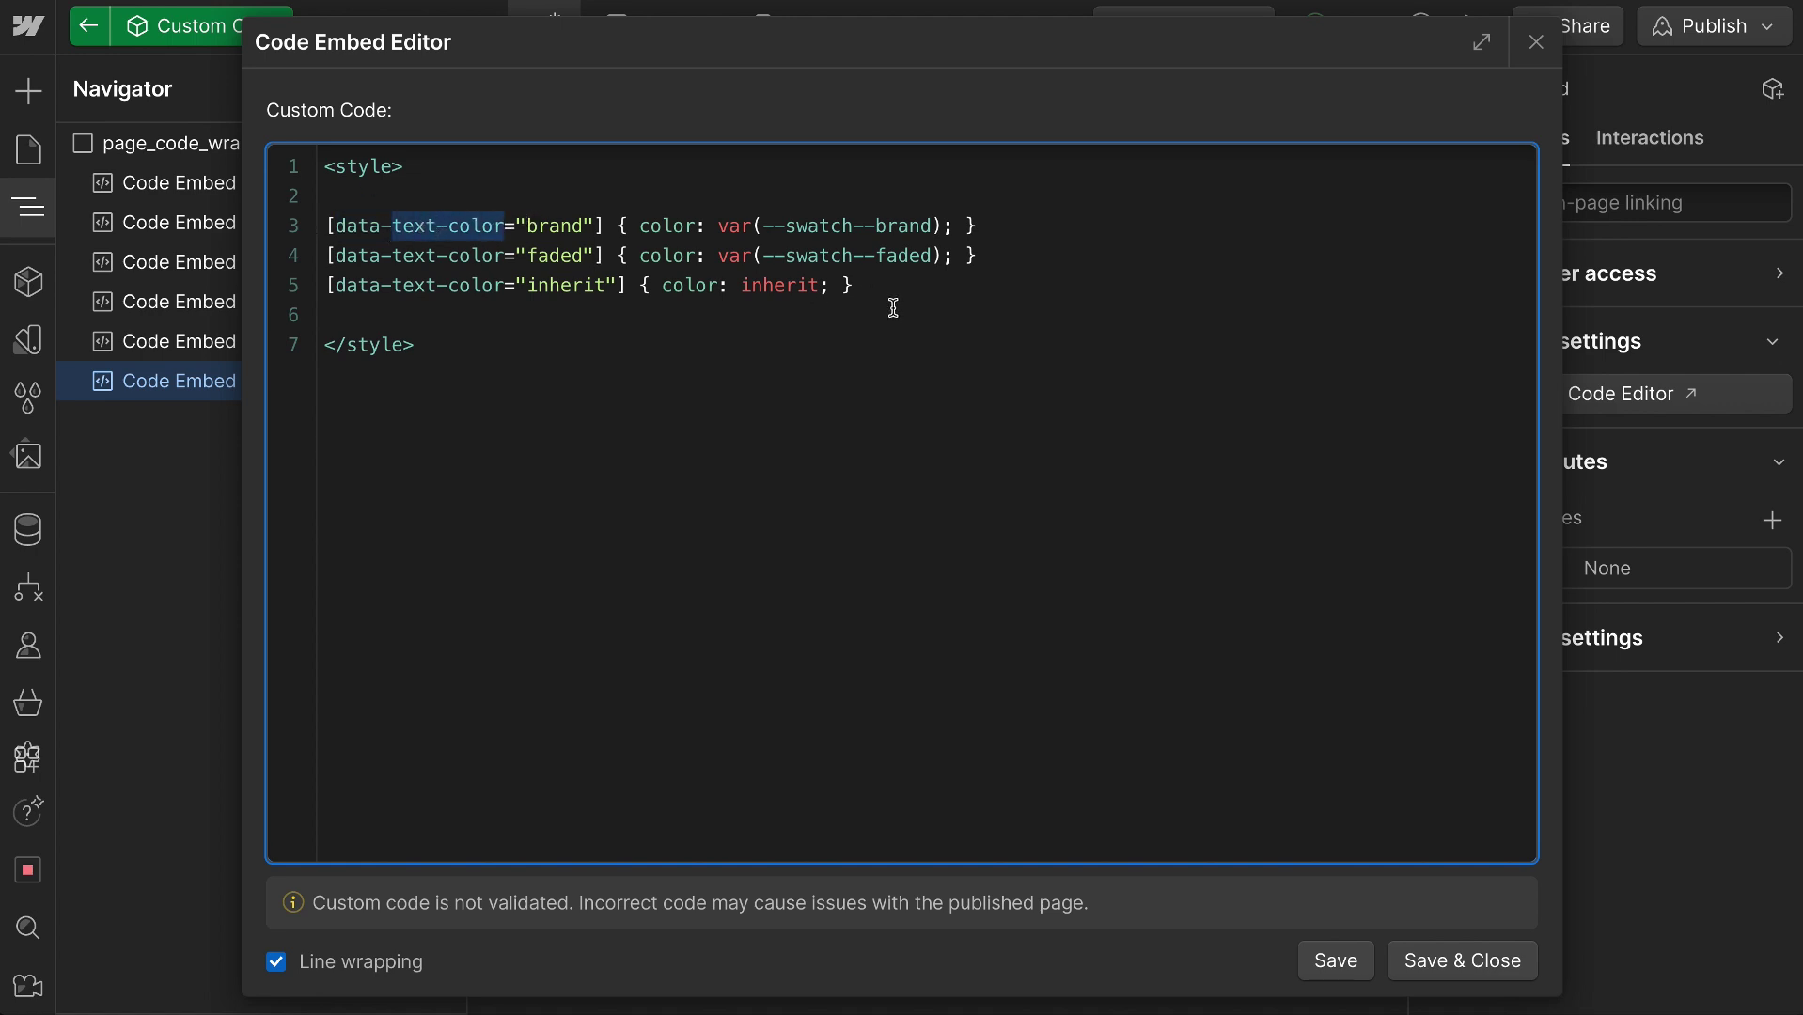
Move the inherit rule line to the top of the style block
click(908, 276)
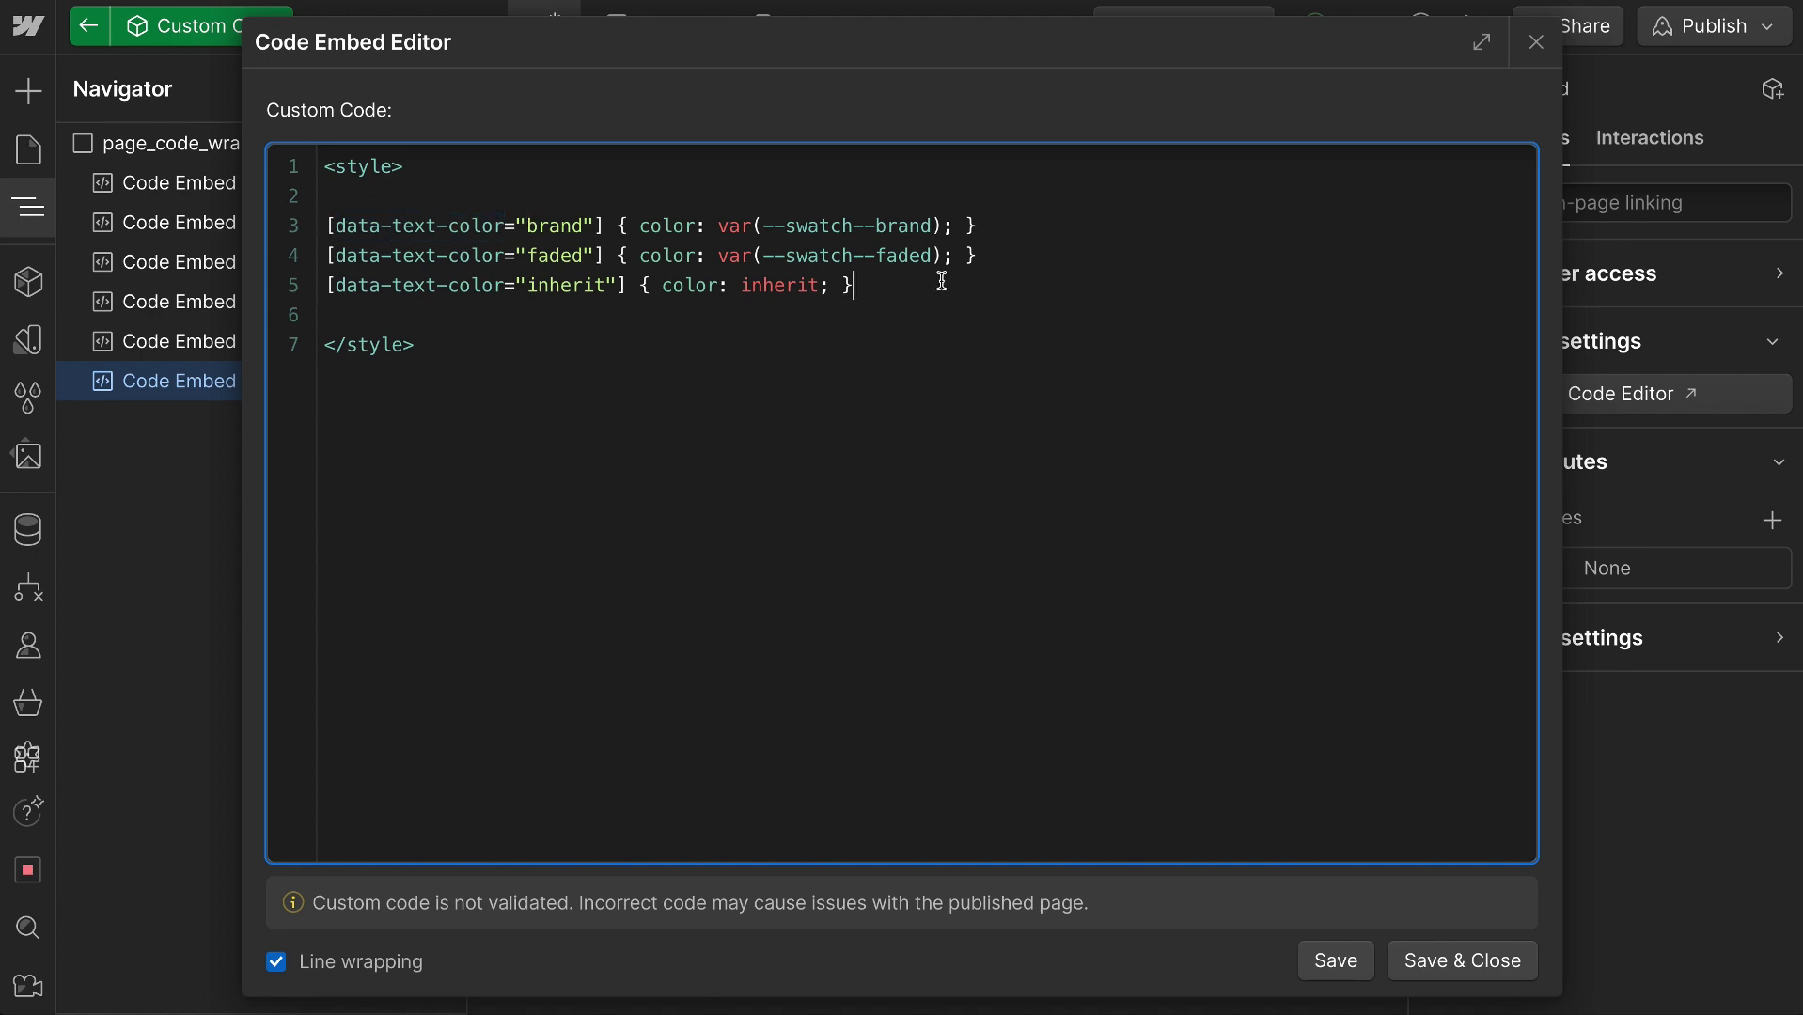
click(561, 284)
drag(886, 282, 299, 278)
key(ctrl+c)
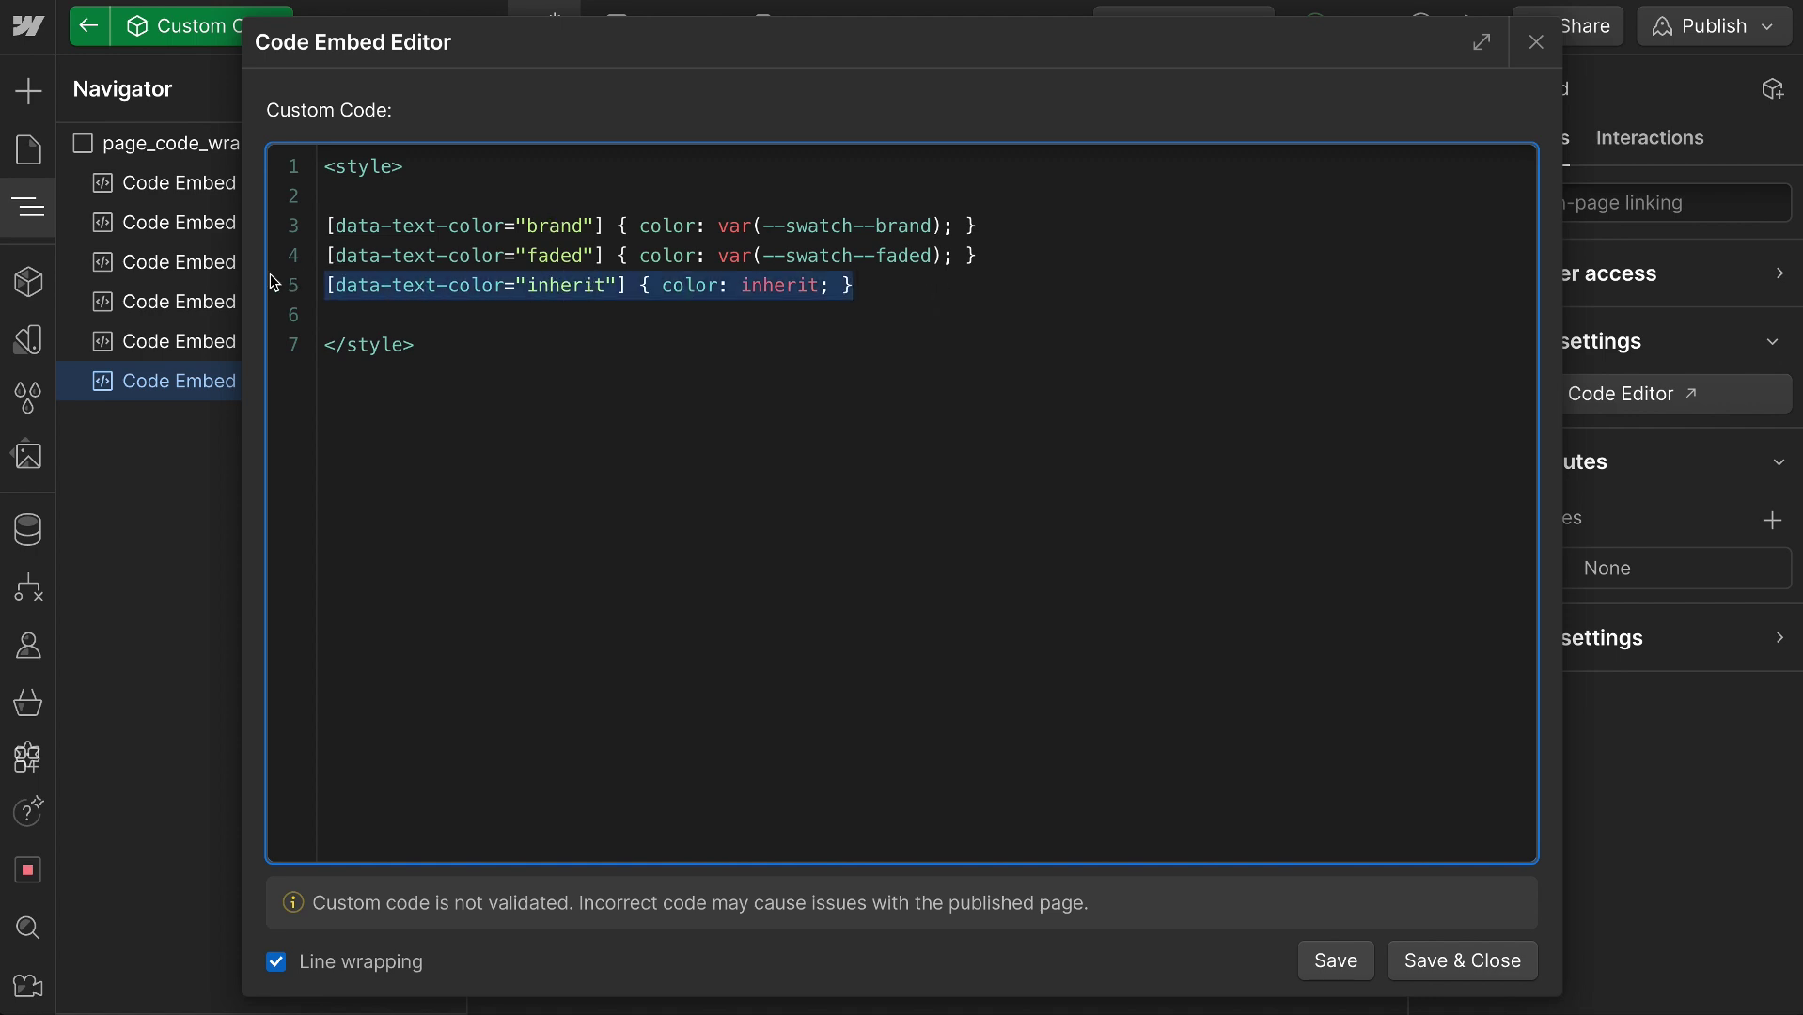
key(BackSpace)
click(353, 196)
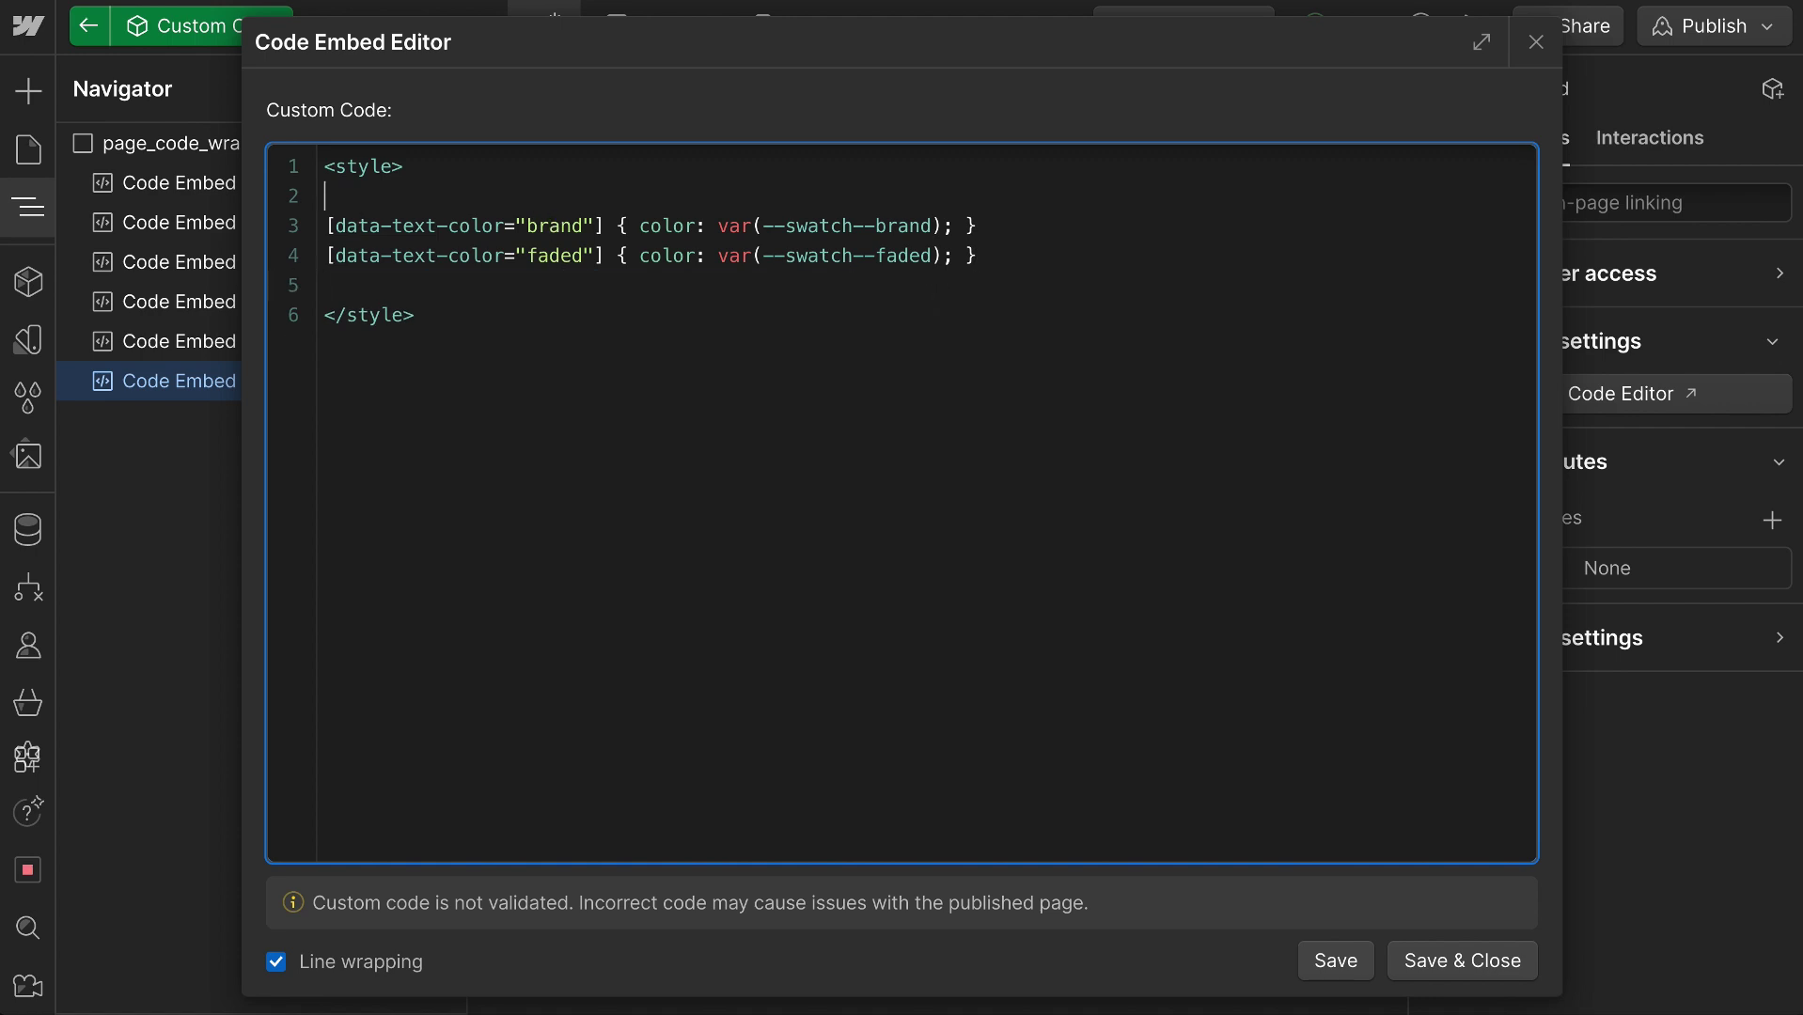
key(ctrl+v)
Check the inherit, swatch--faded and swatch--brand values, then save and close the embed
drag(561, 226, 584, 285)
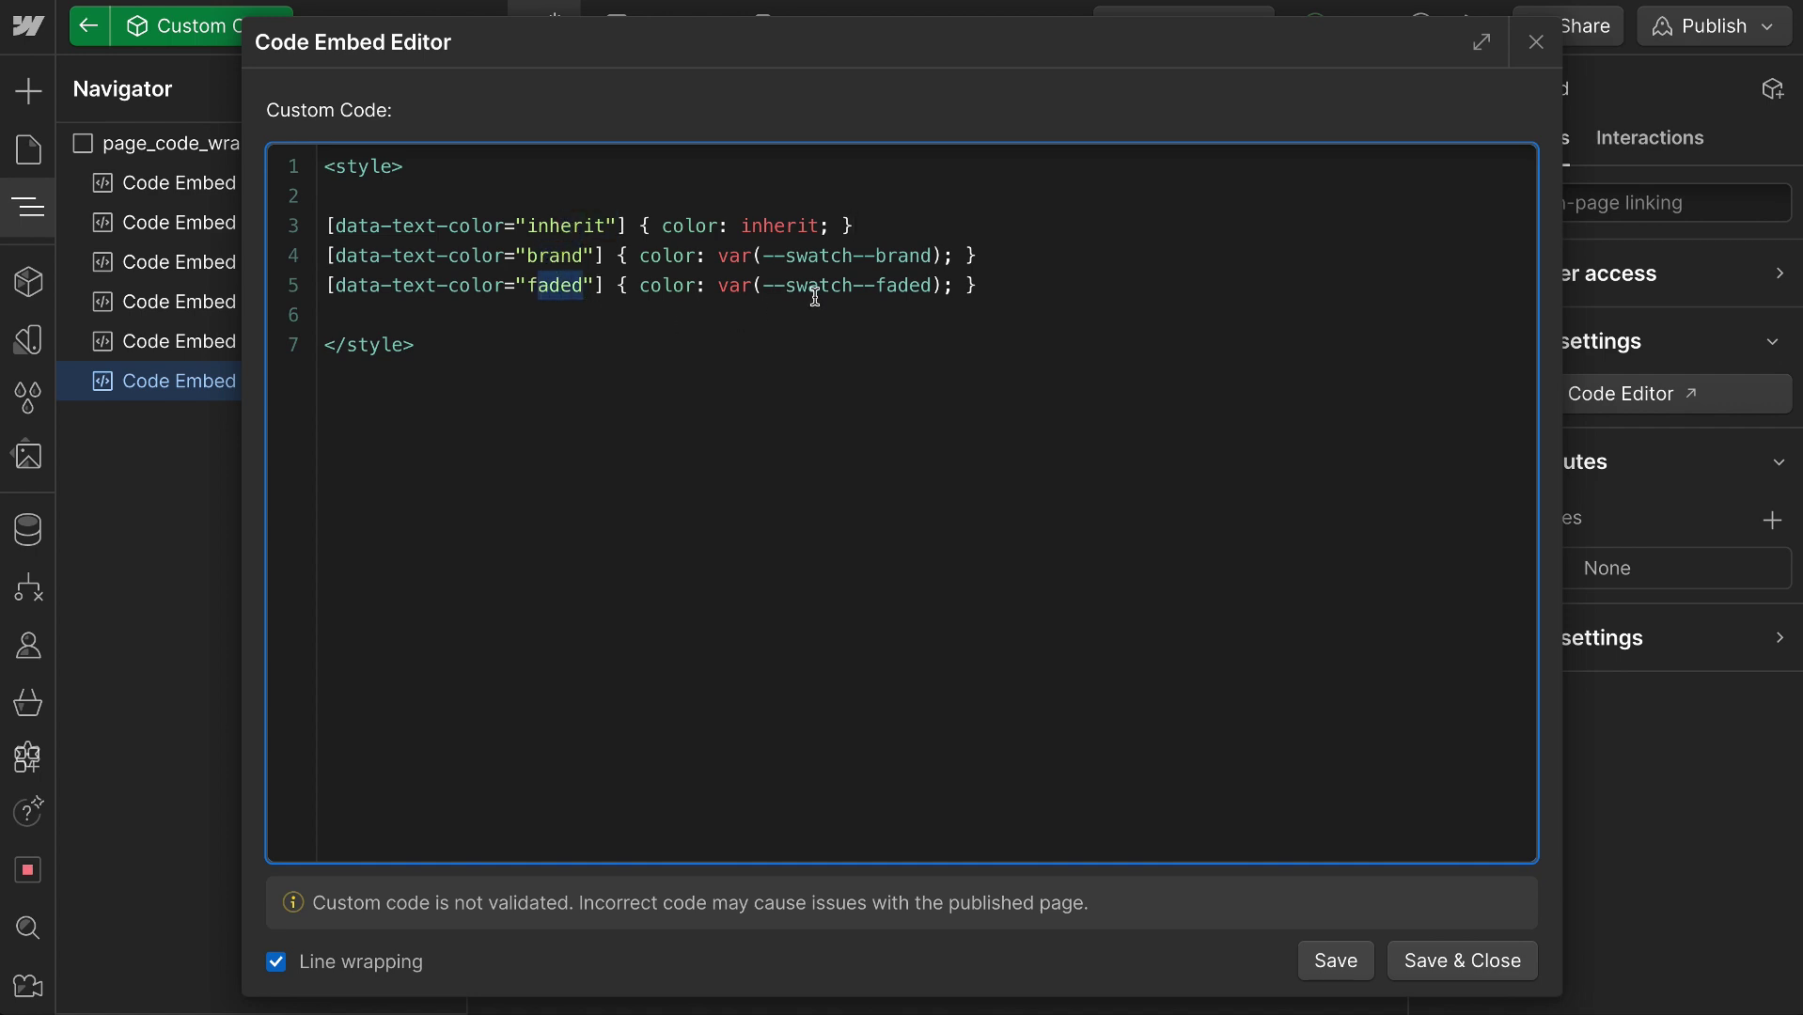
drag(788, 287, 937, 287)
drag(820, 255, 943, 255)
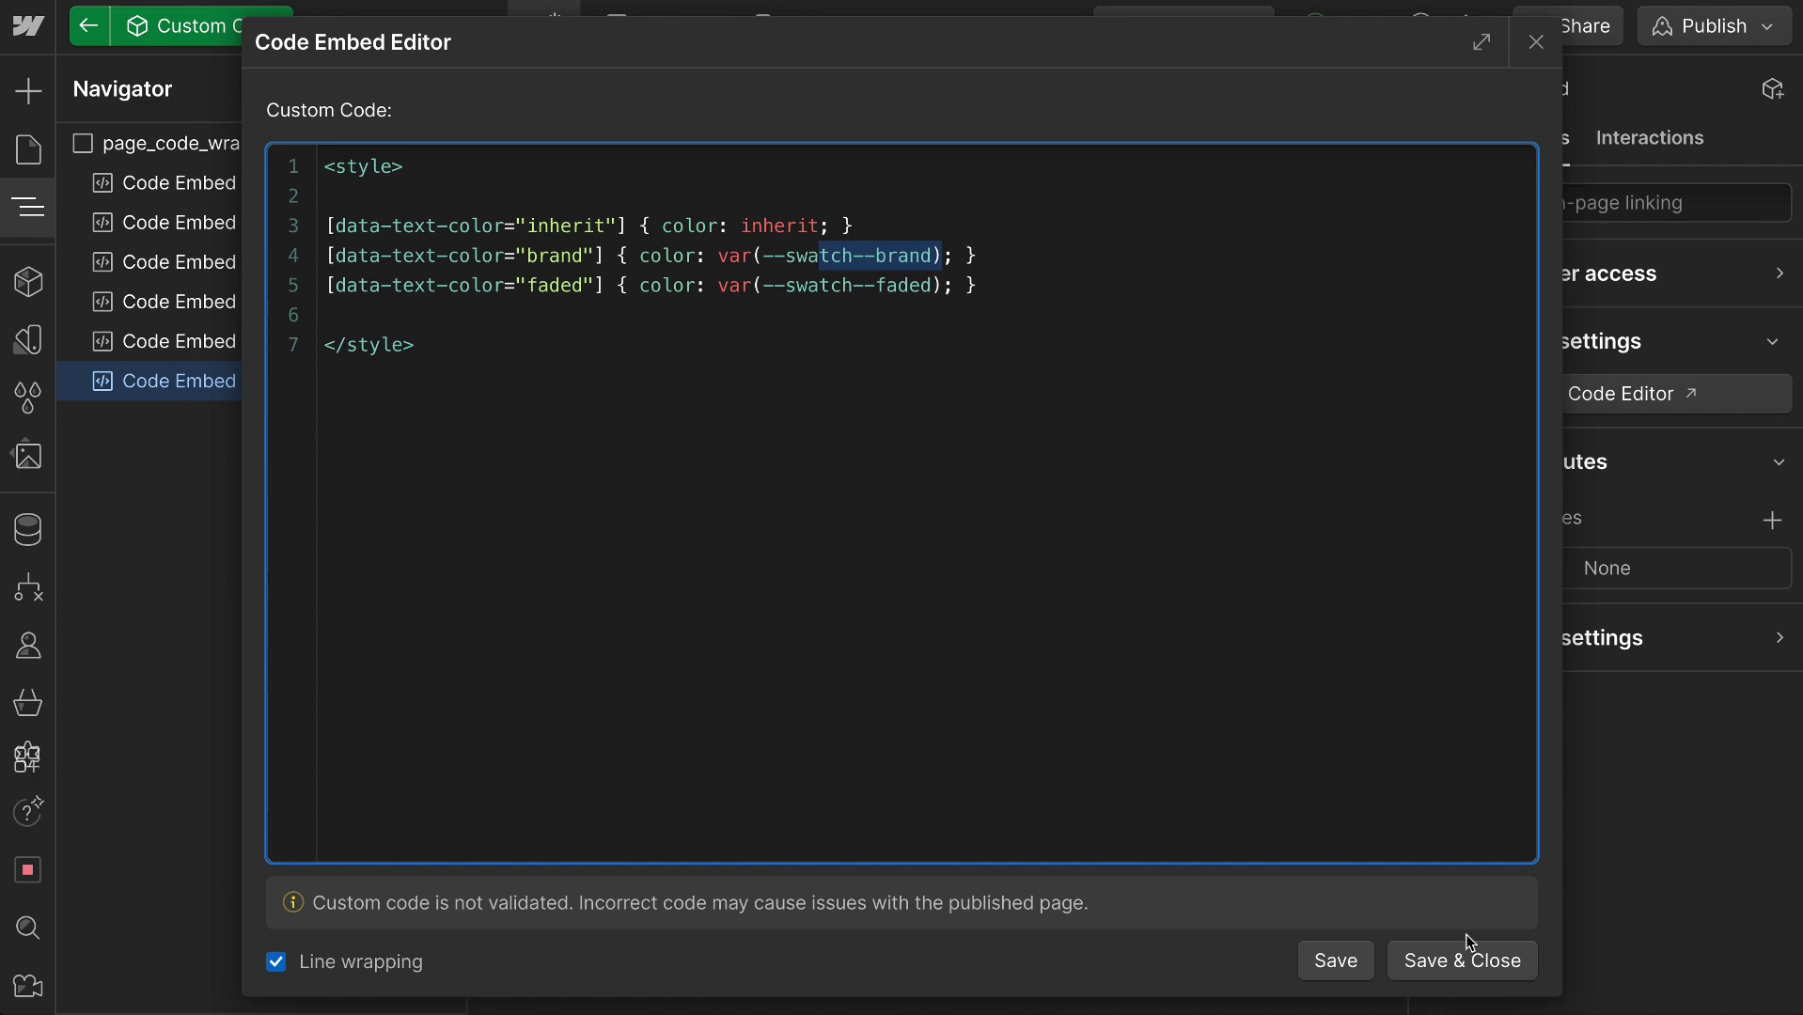
click(1460, 963)
In the Content Component, add a data-text-color attribute with value brand to subheading_wrap
click(672, 296)
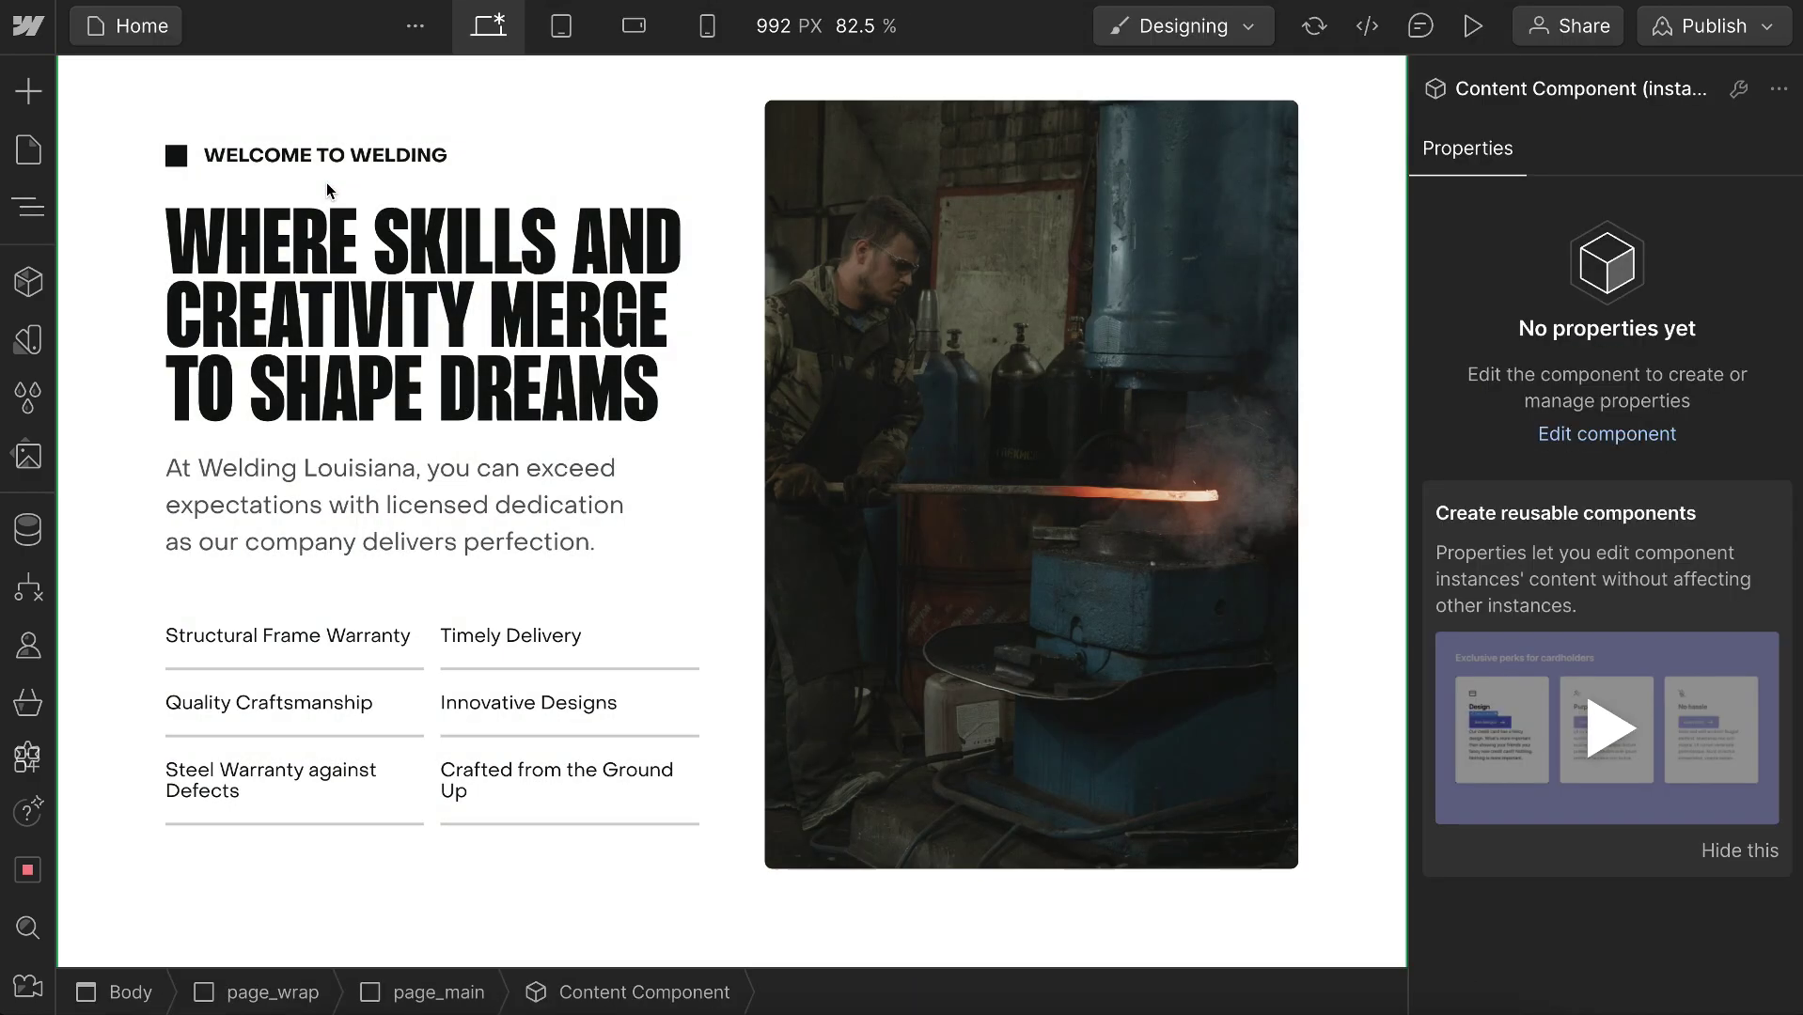
double_click(185, 155)
click(185, 155)
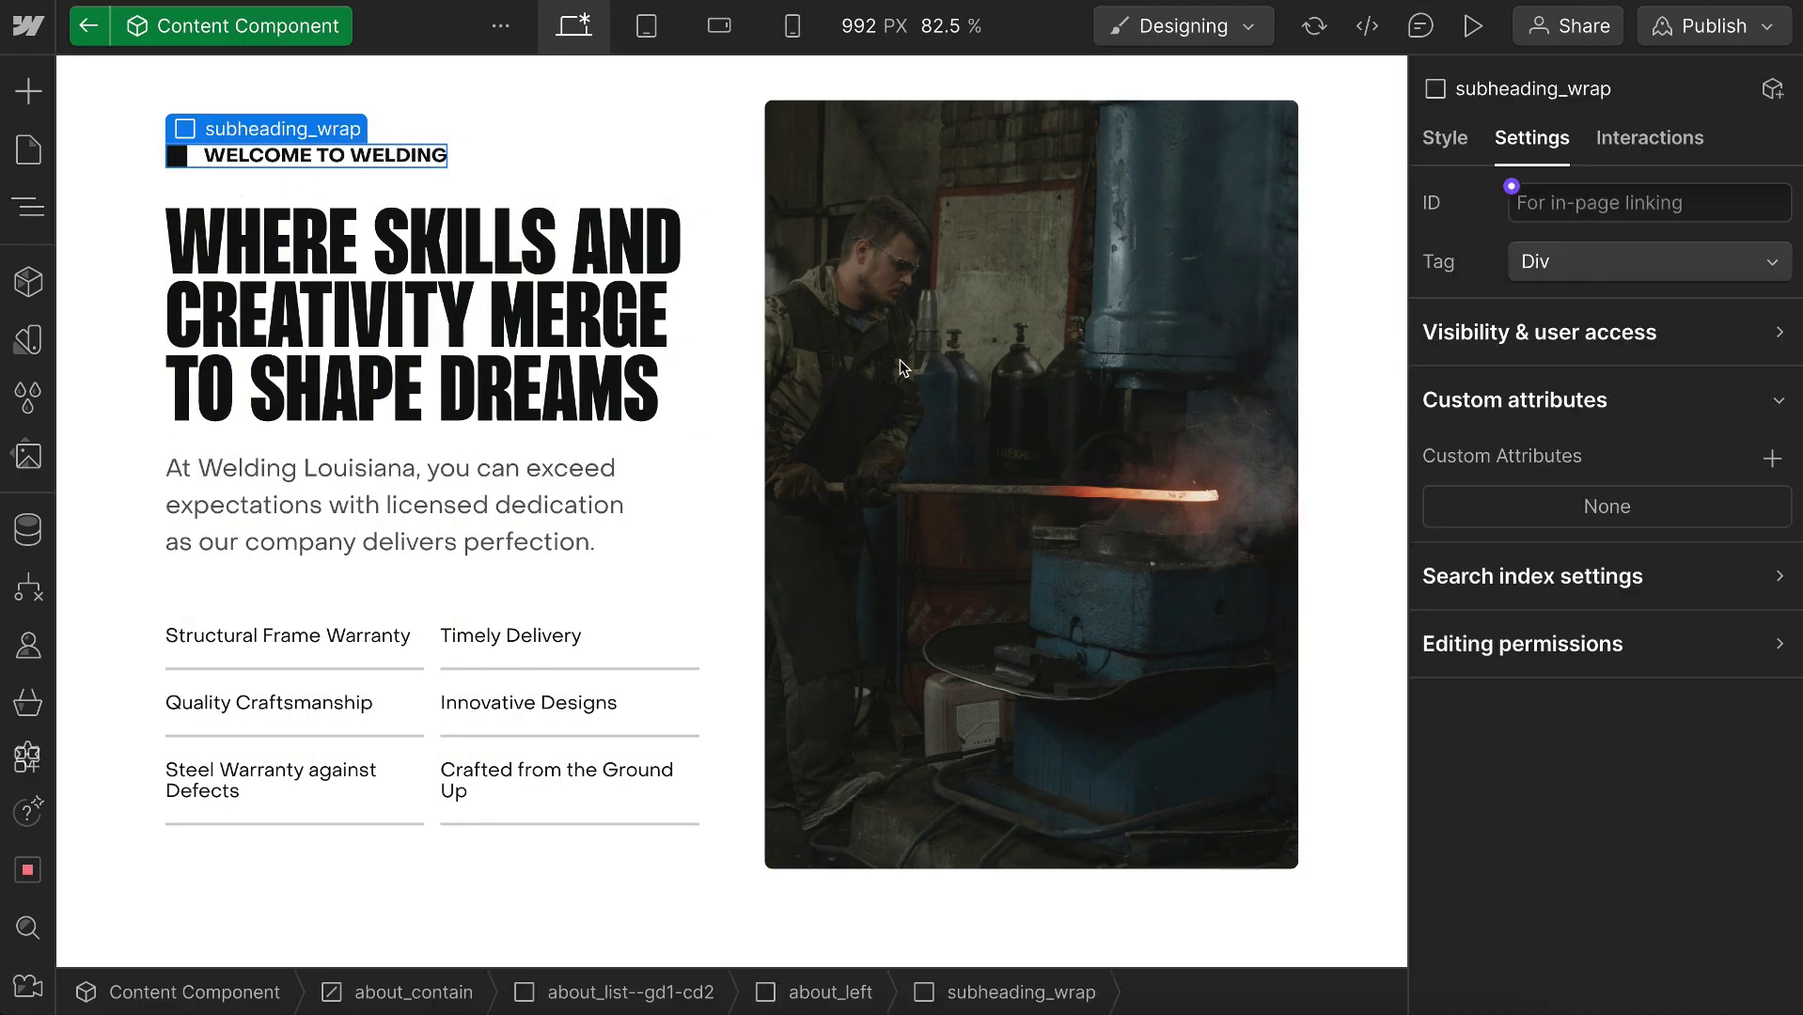
click(1772, 458)
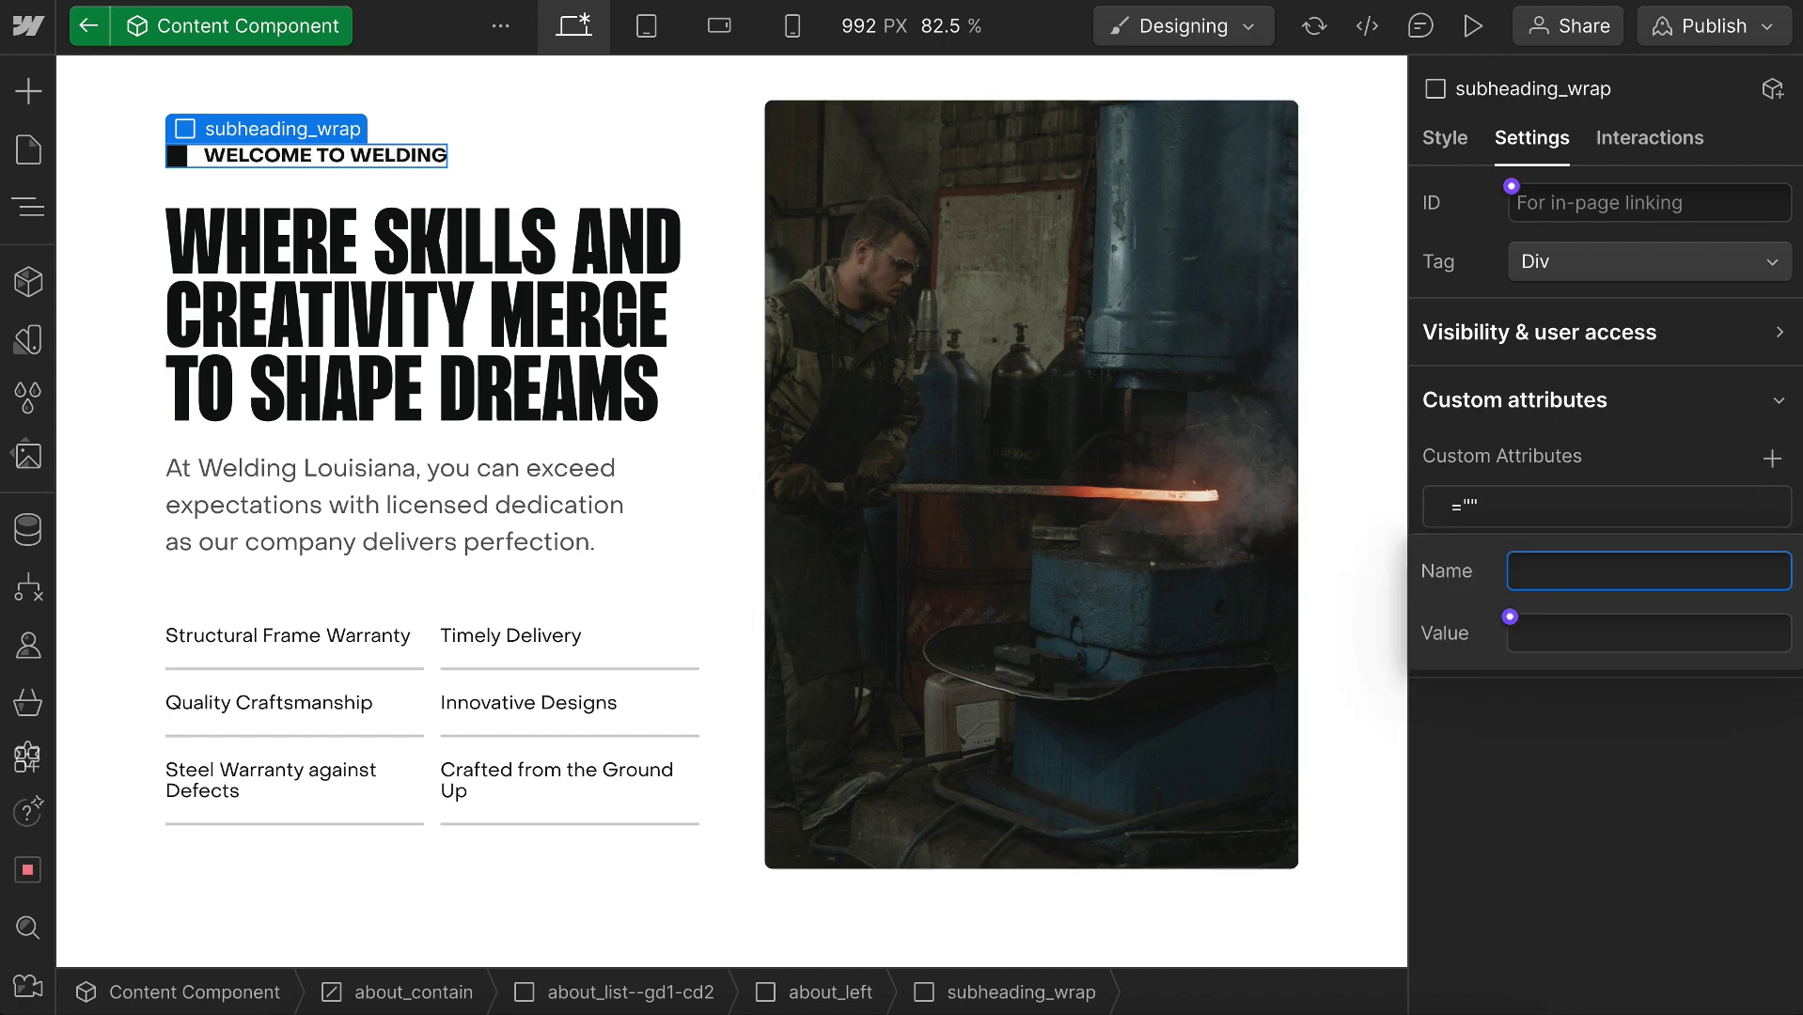
text(data-text-color)
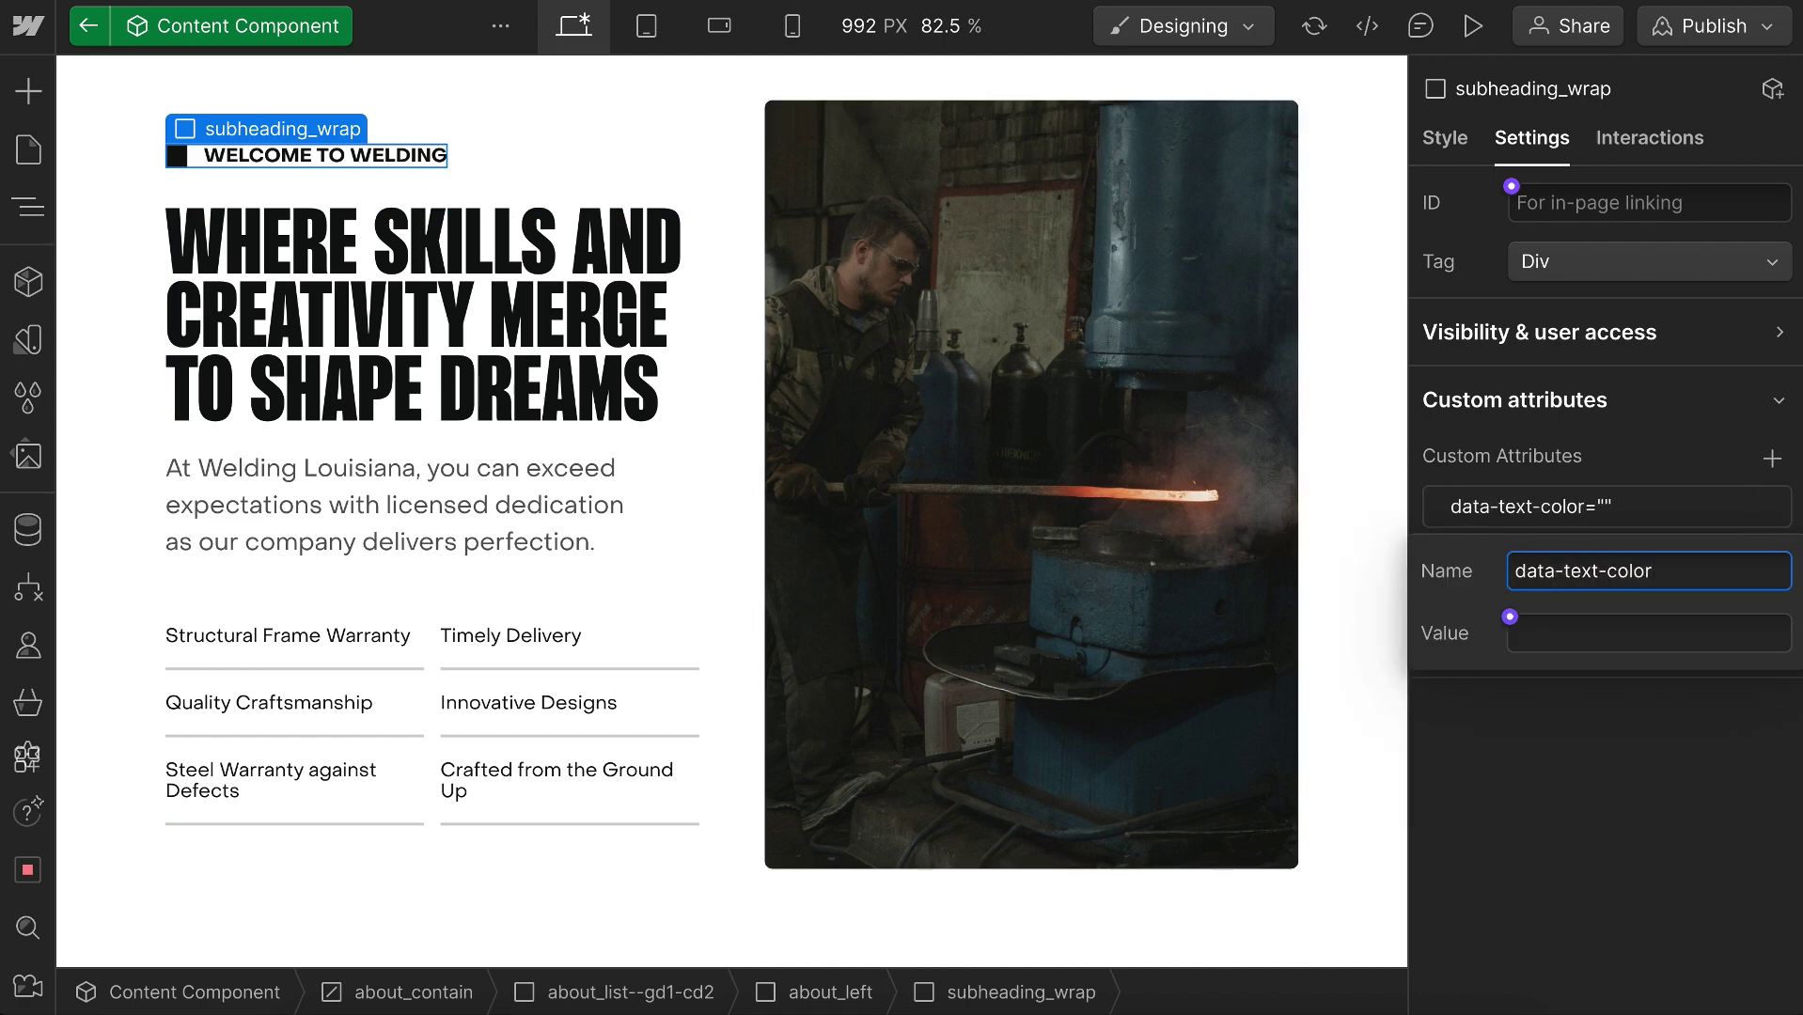
key(Tab)
text(b)
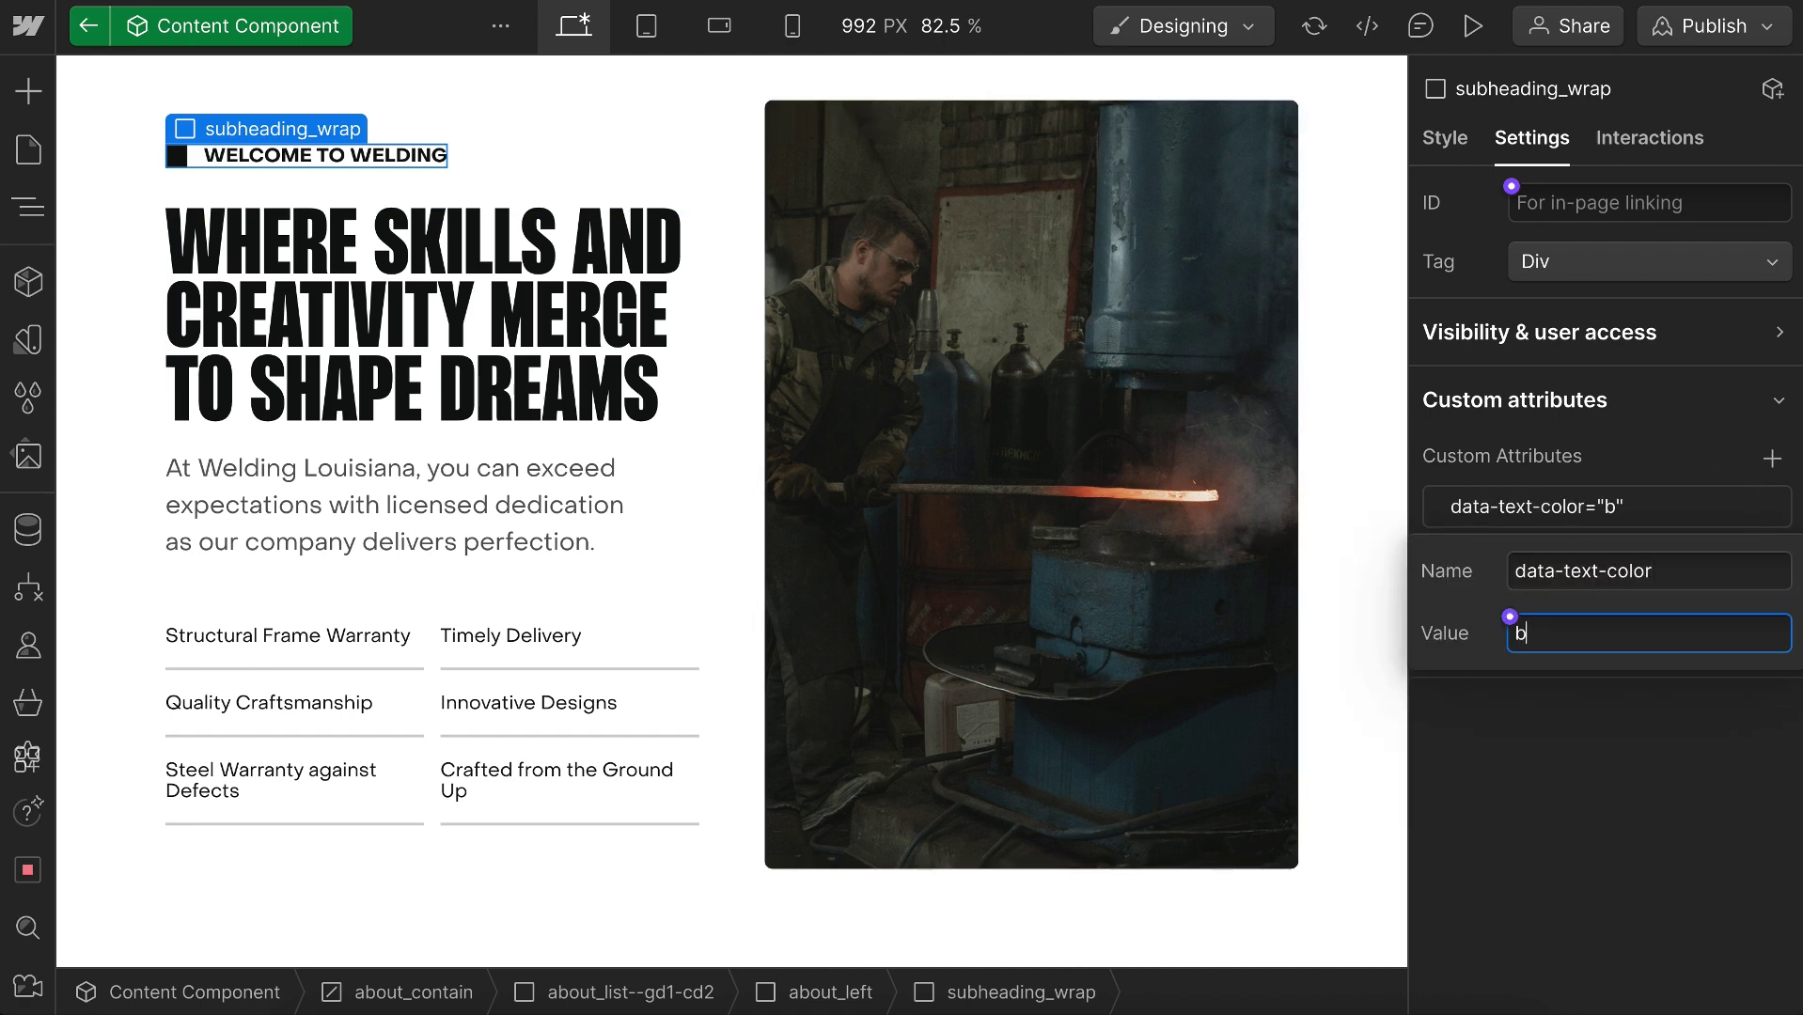
text(rand)
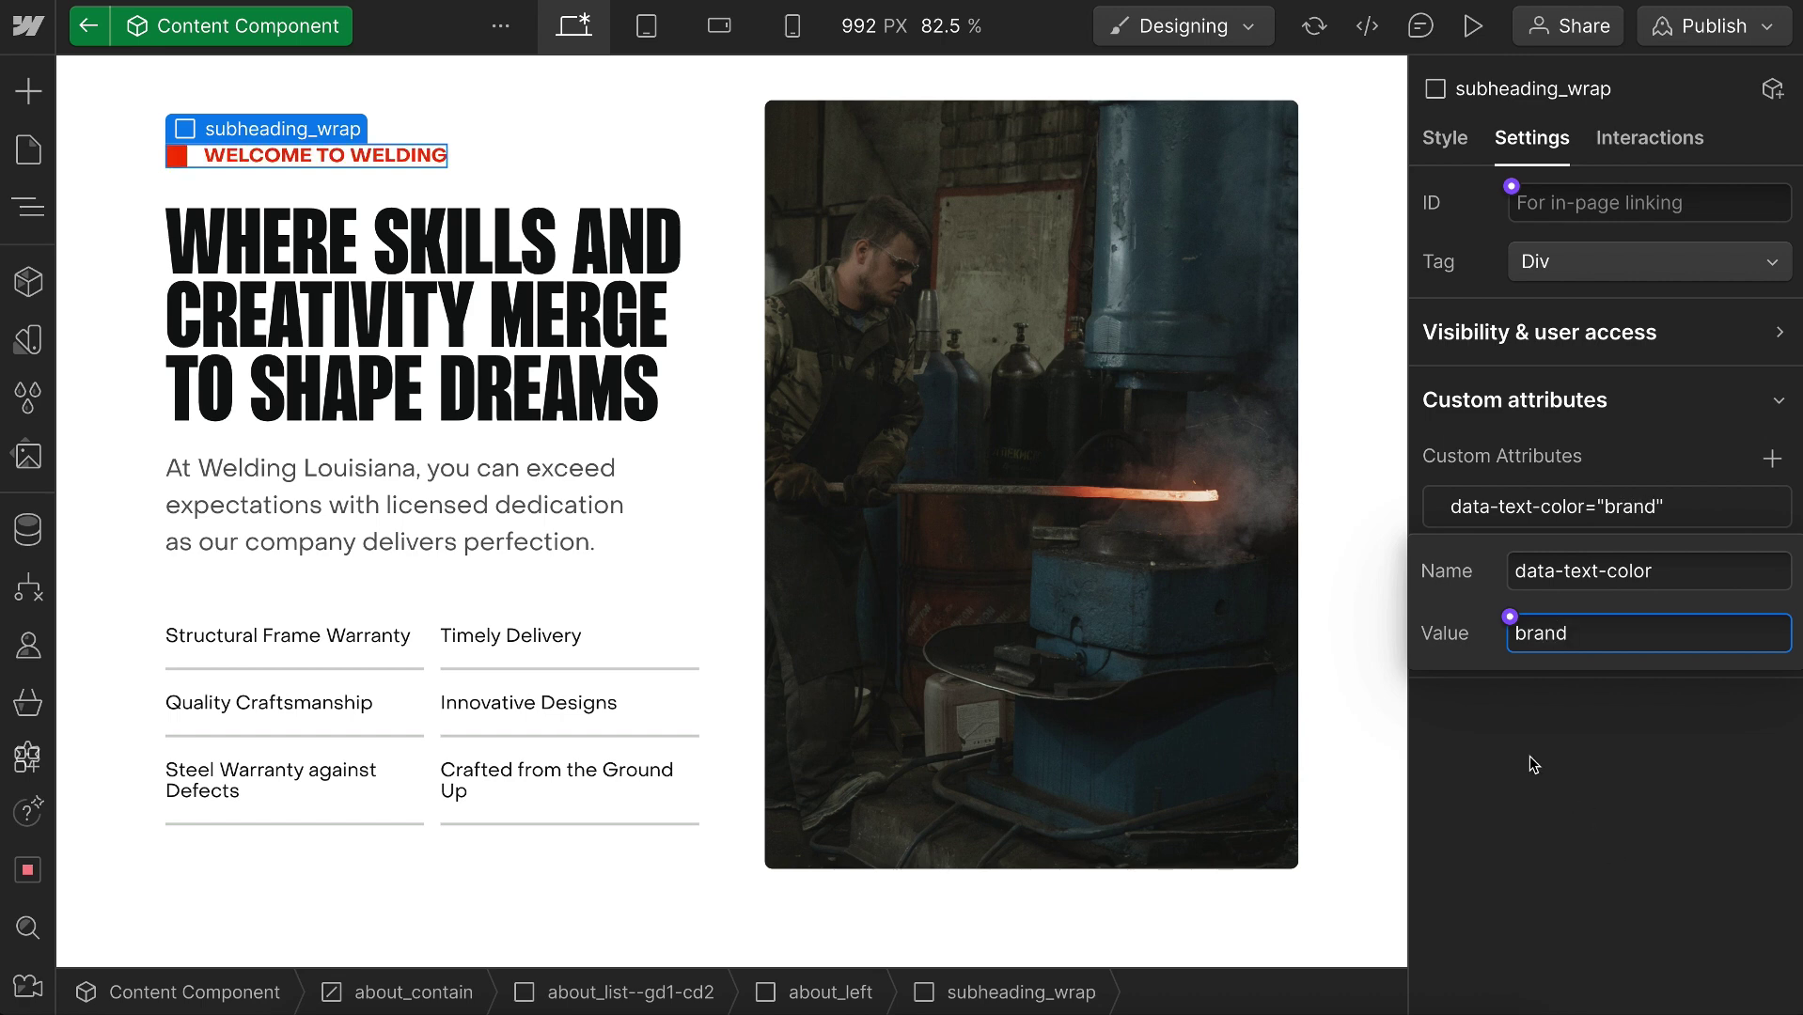
Connect the attribute value to a new property named Subheading Text Color
click(1510, 619)
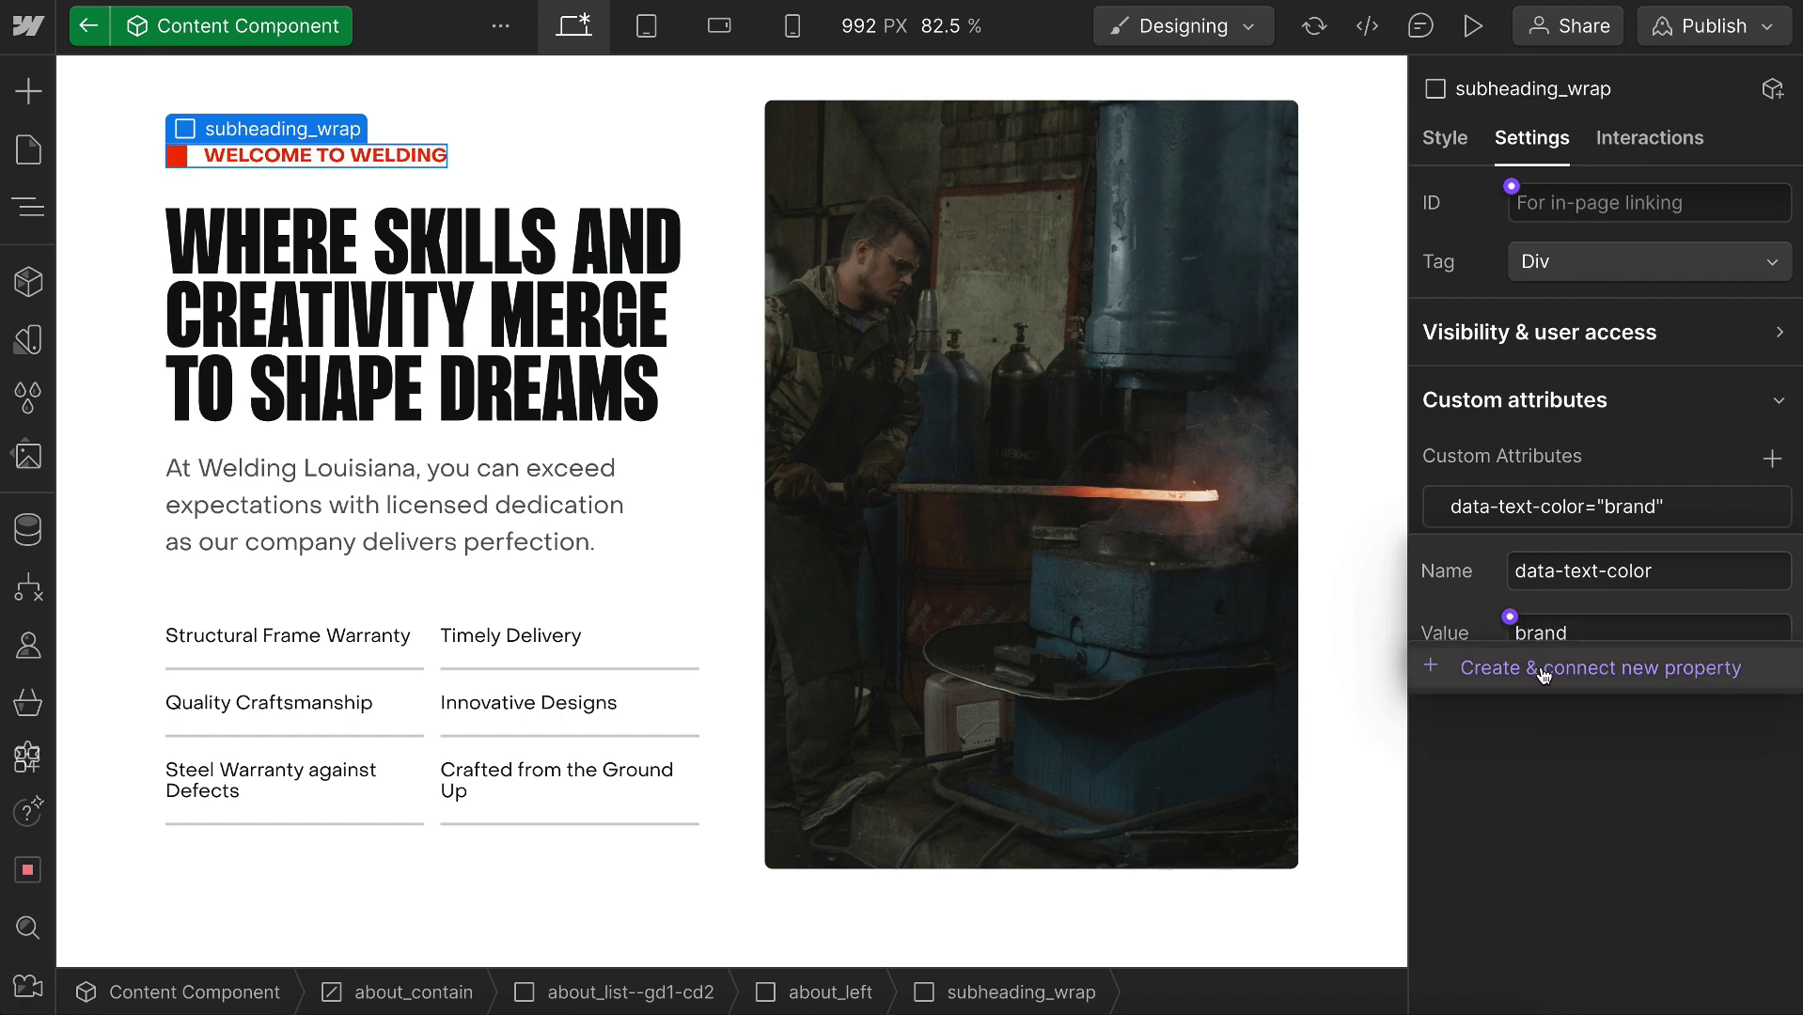
click(1543, 668)
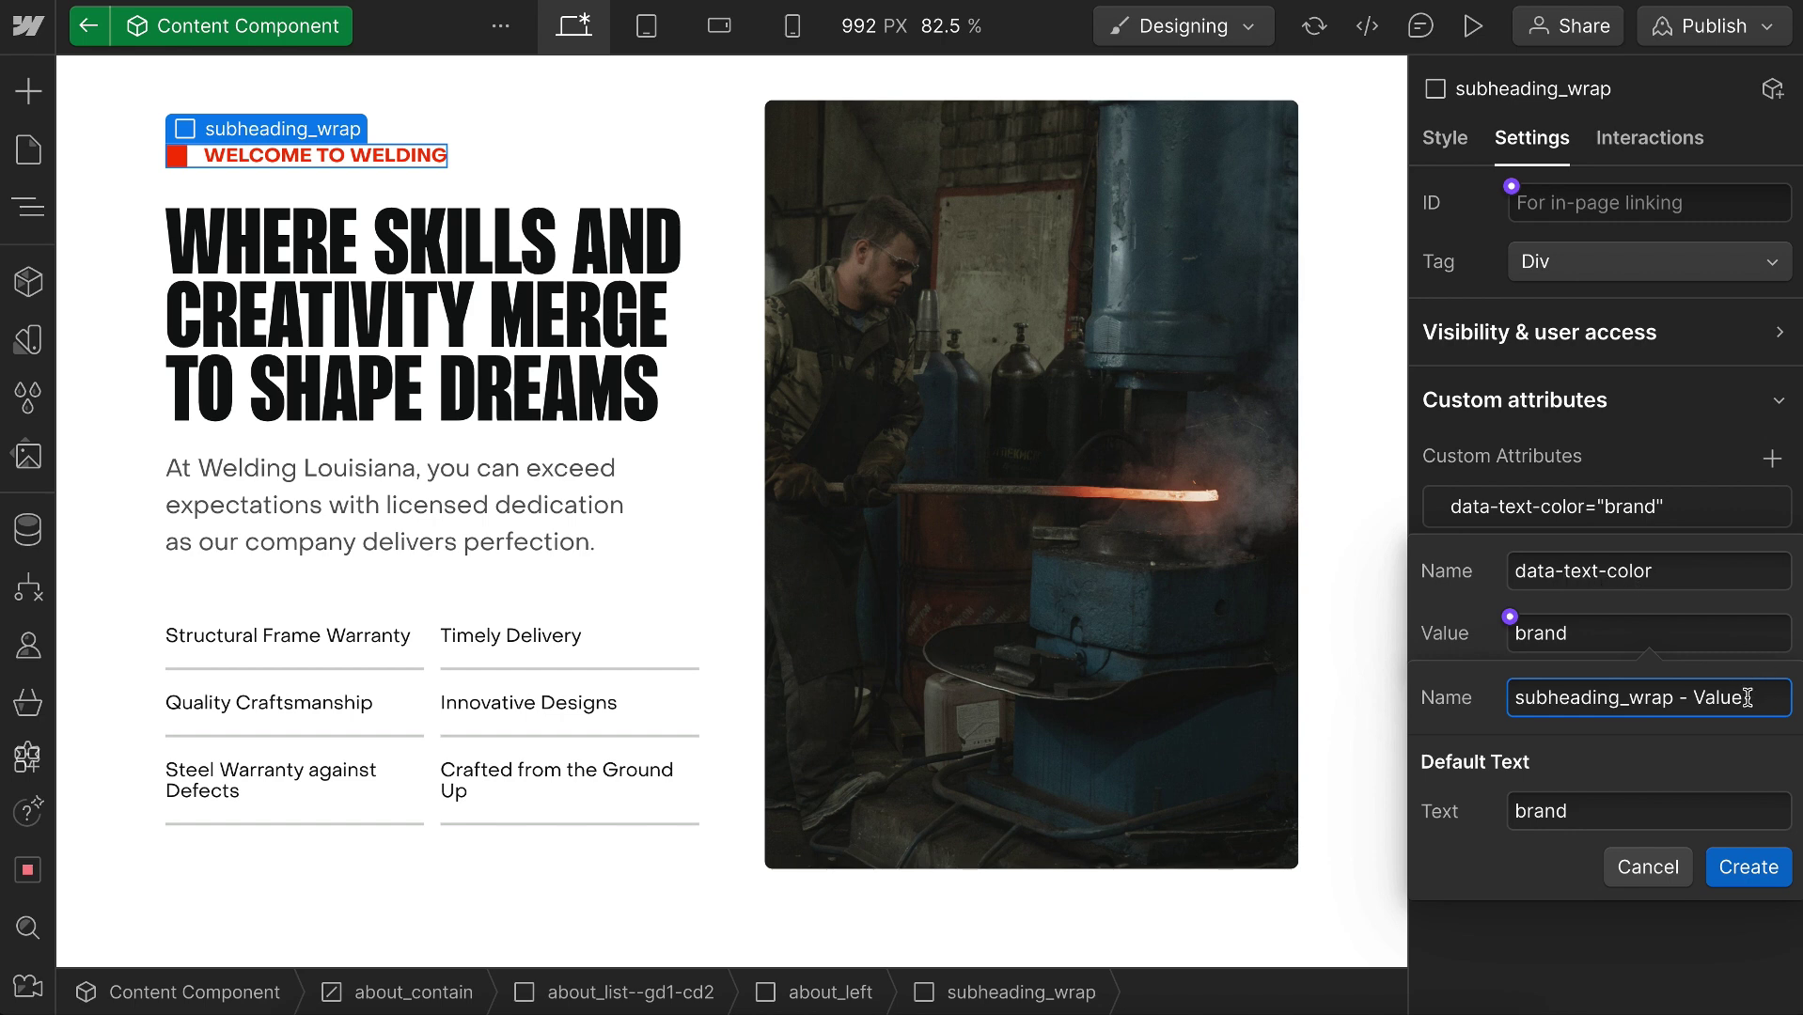
drag(1747, 698, 1500, 687)
text(Sub)
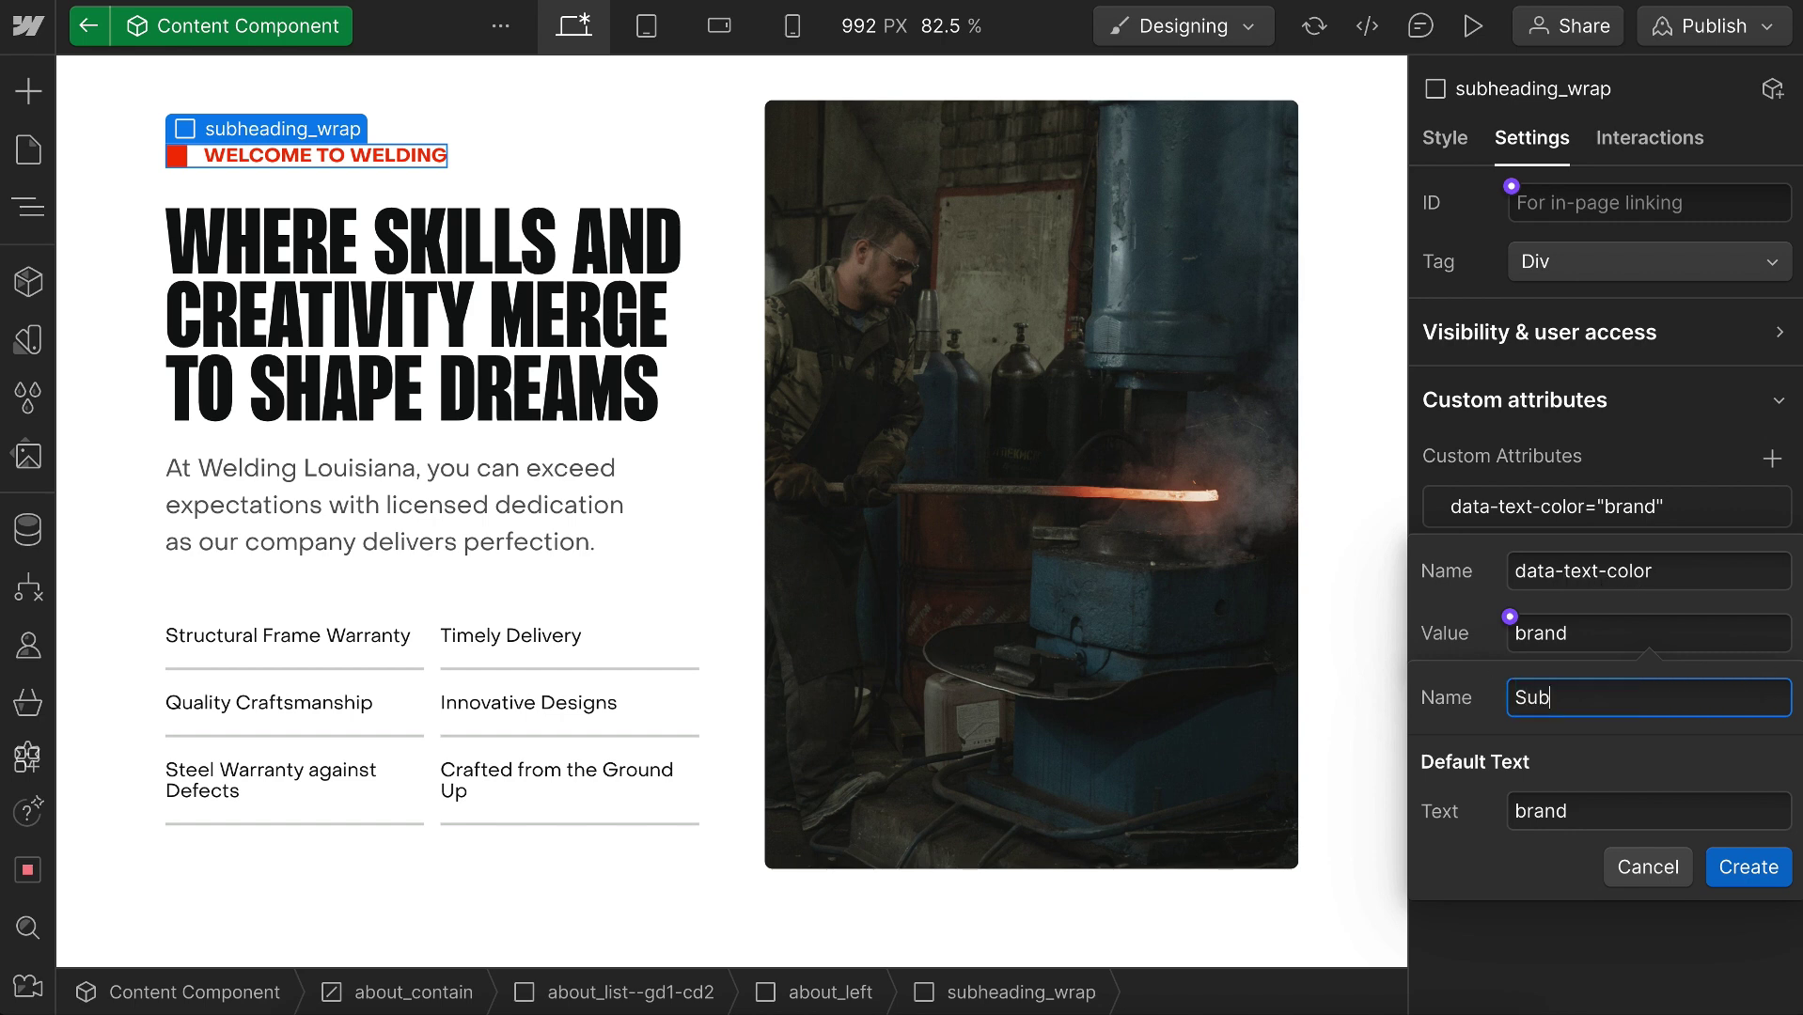
text(heading Text Color)
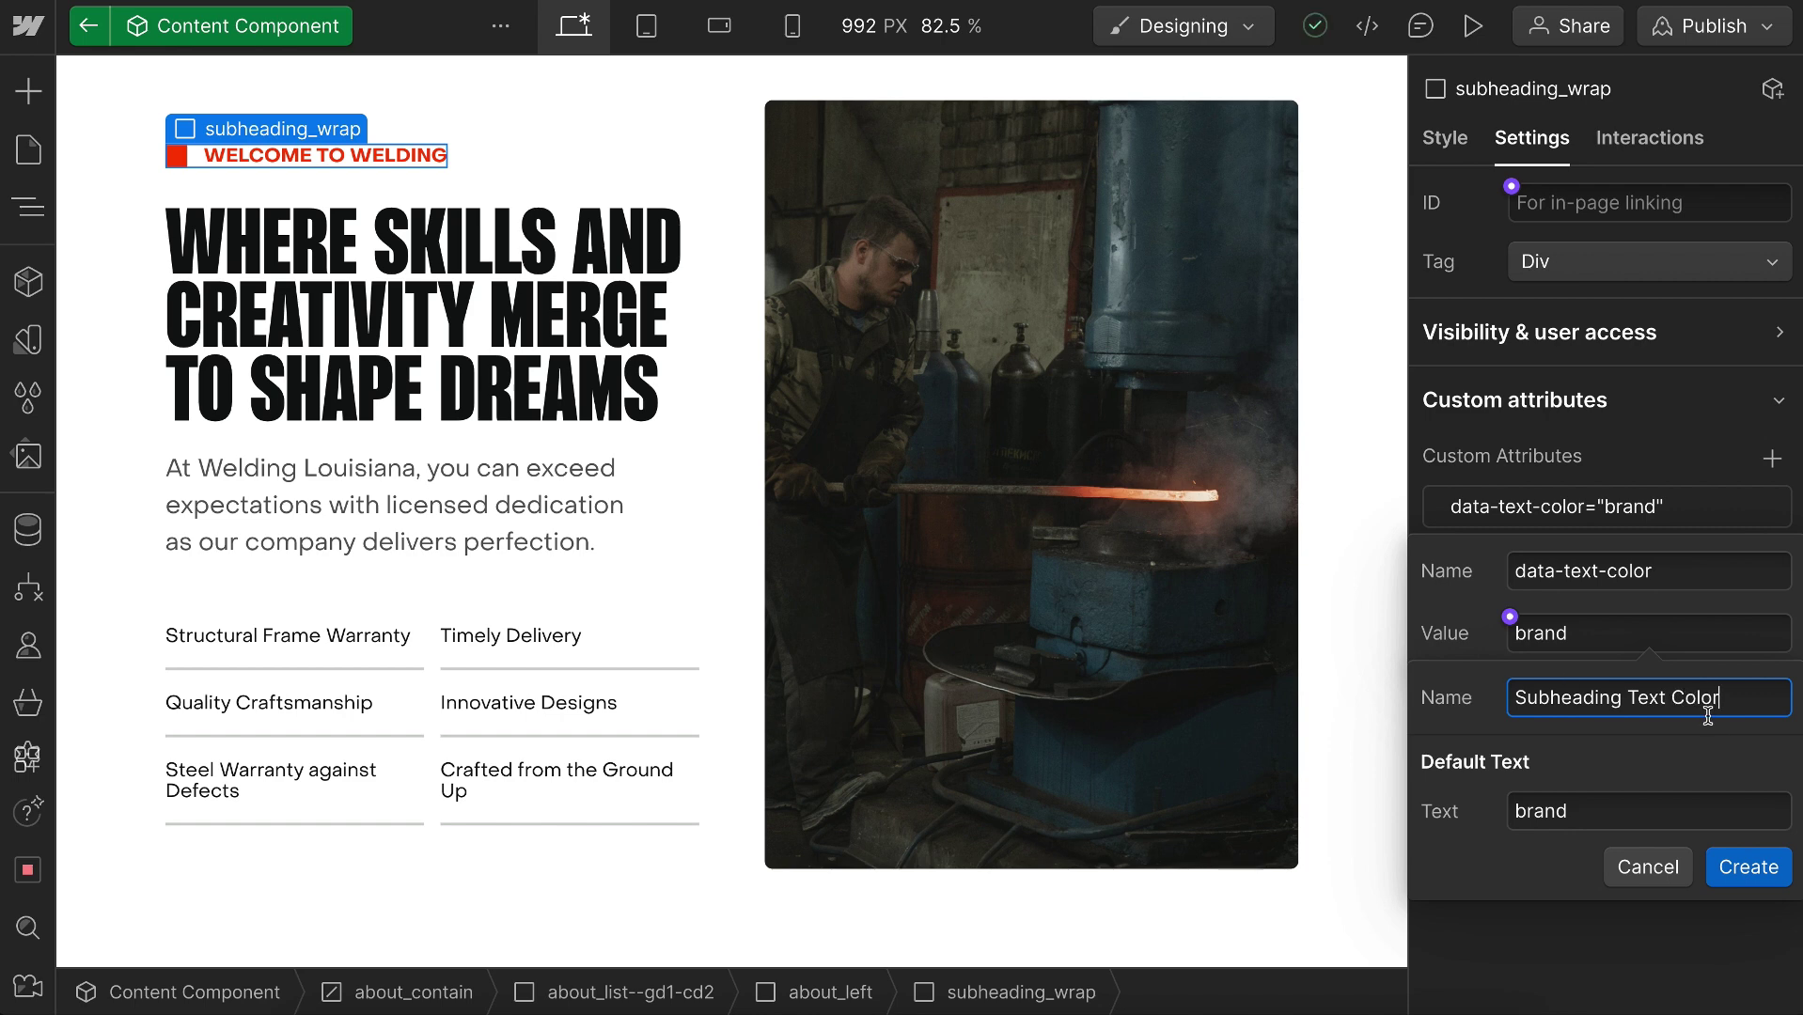
click(1749, 868)
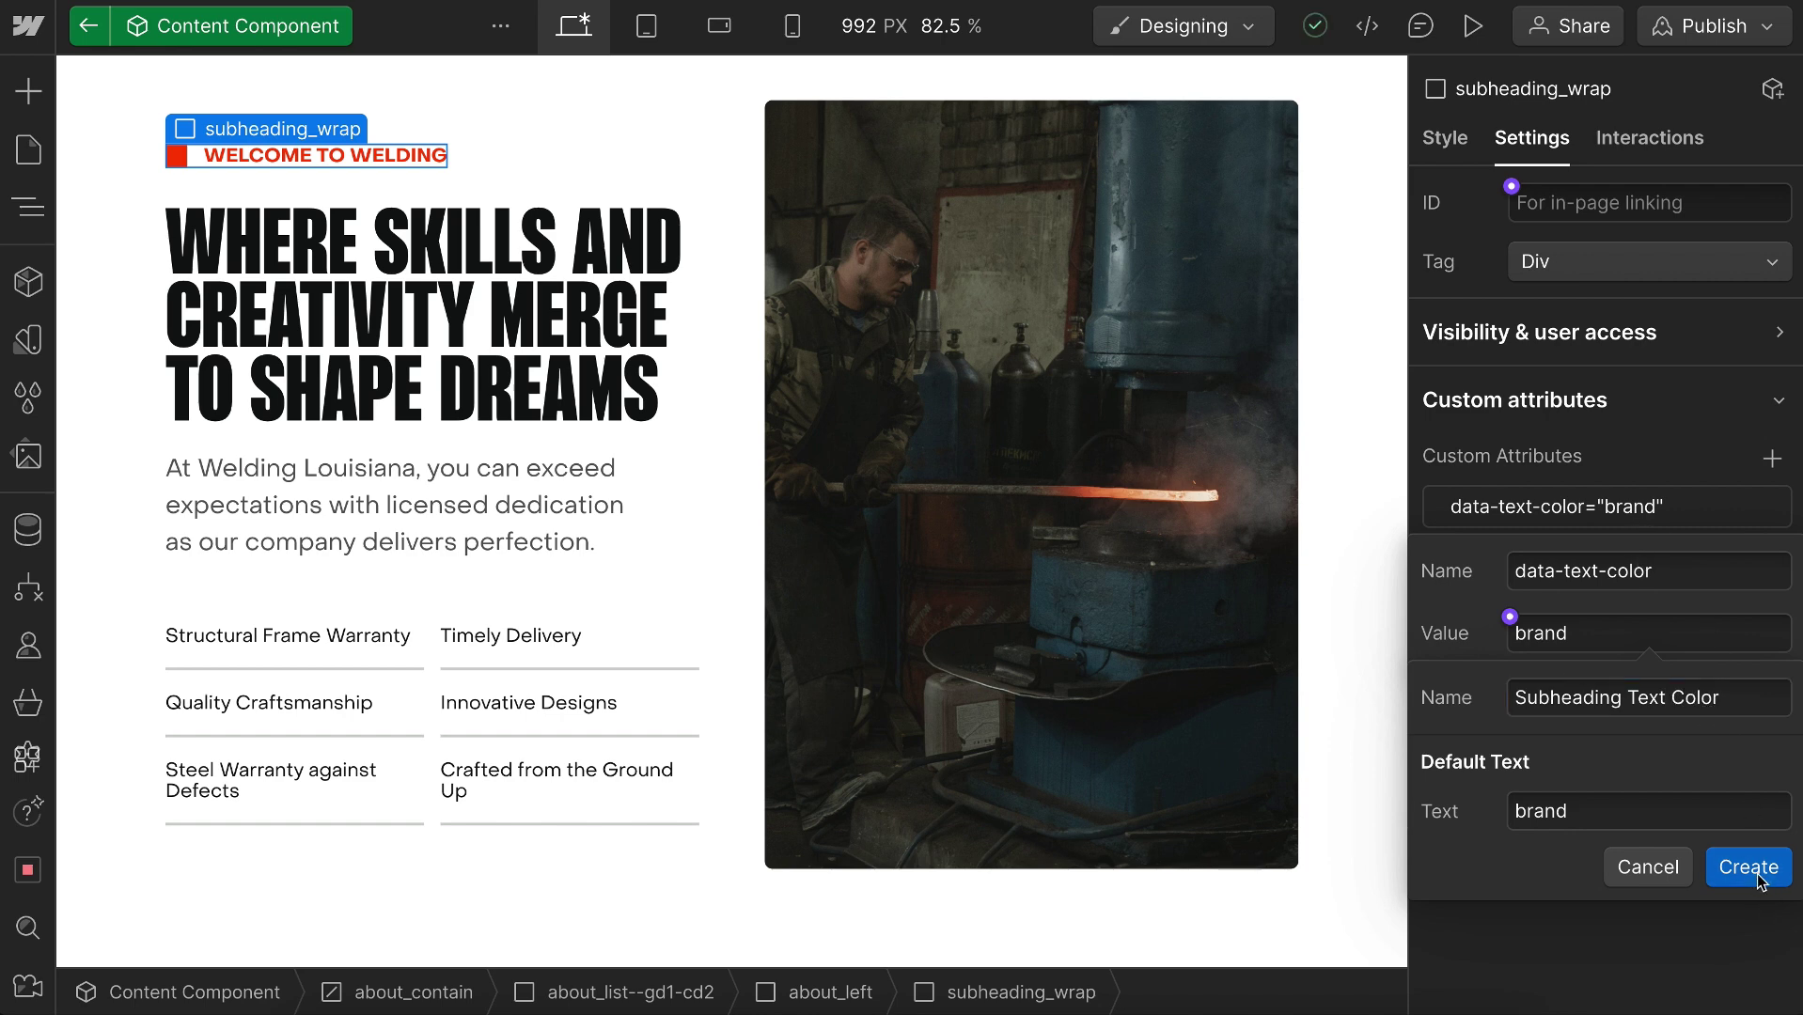
Add a data-text-color attribute with value inherit to the about_title heading
click(393, 249)
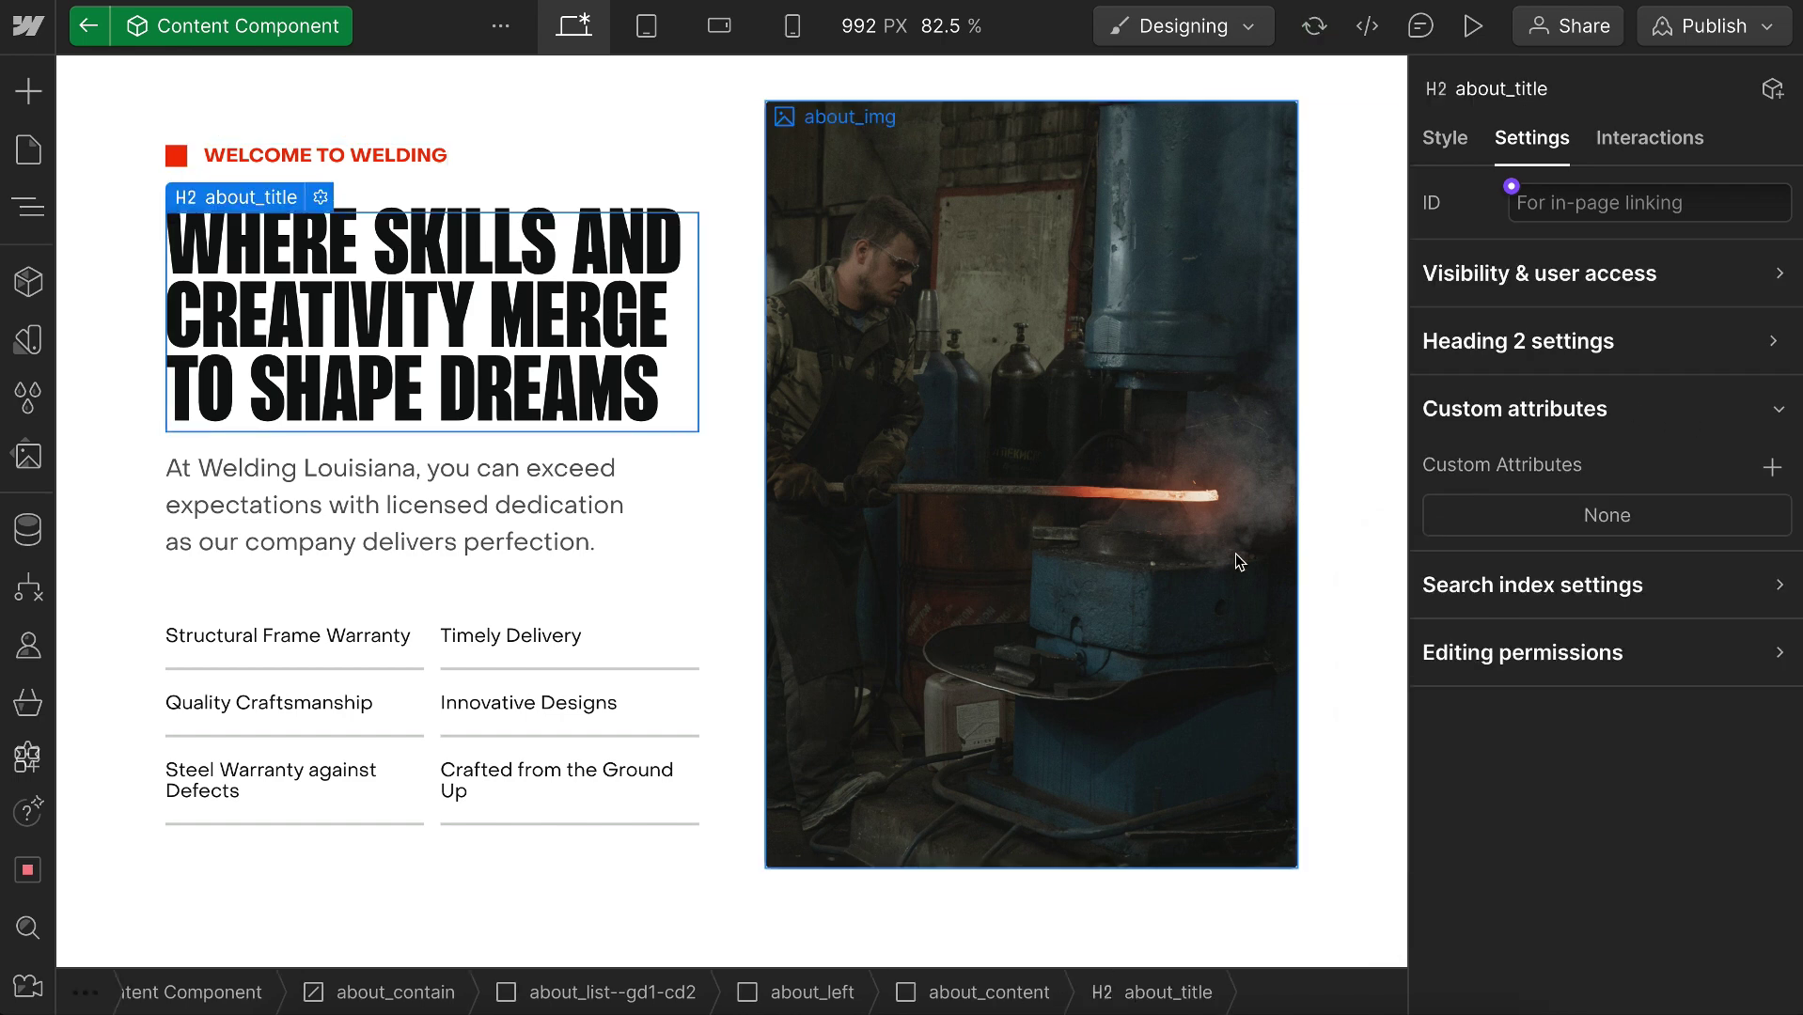
click(1772, 467)
text(data-tex)
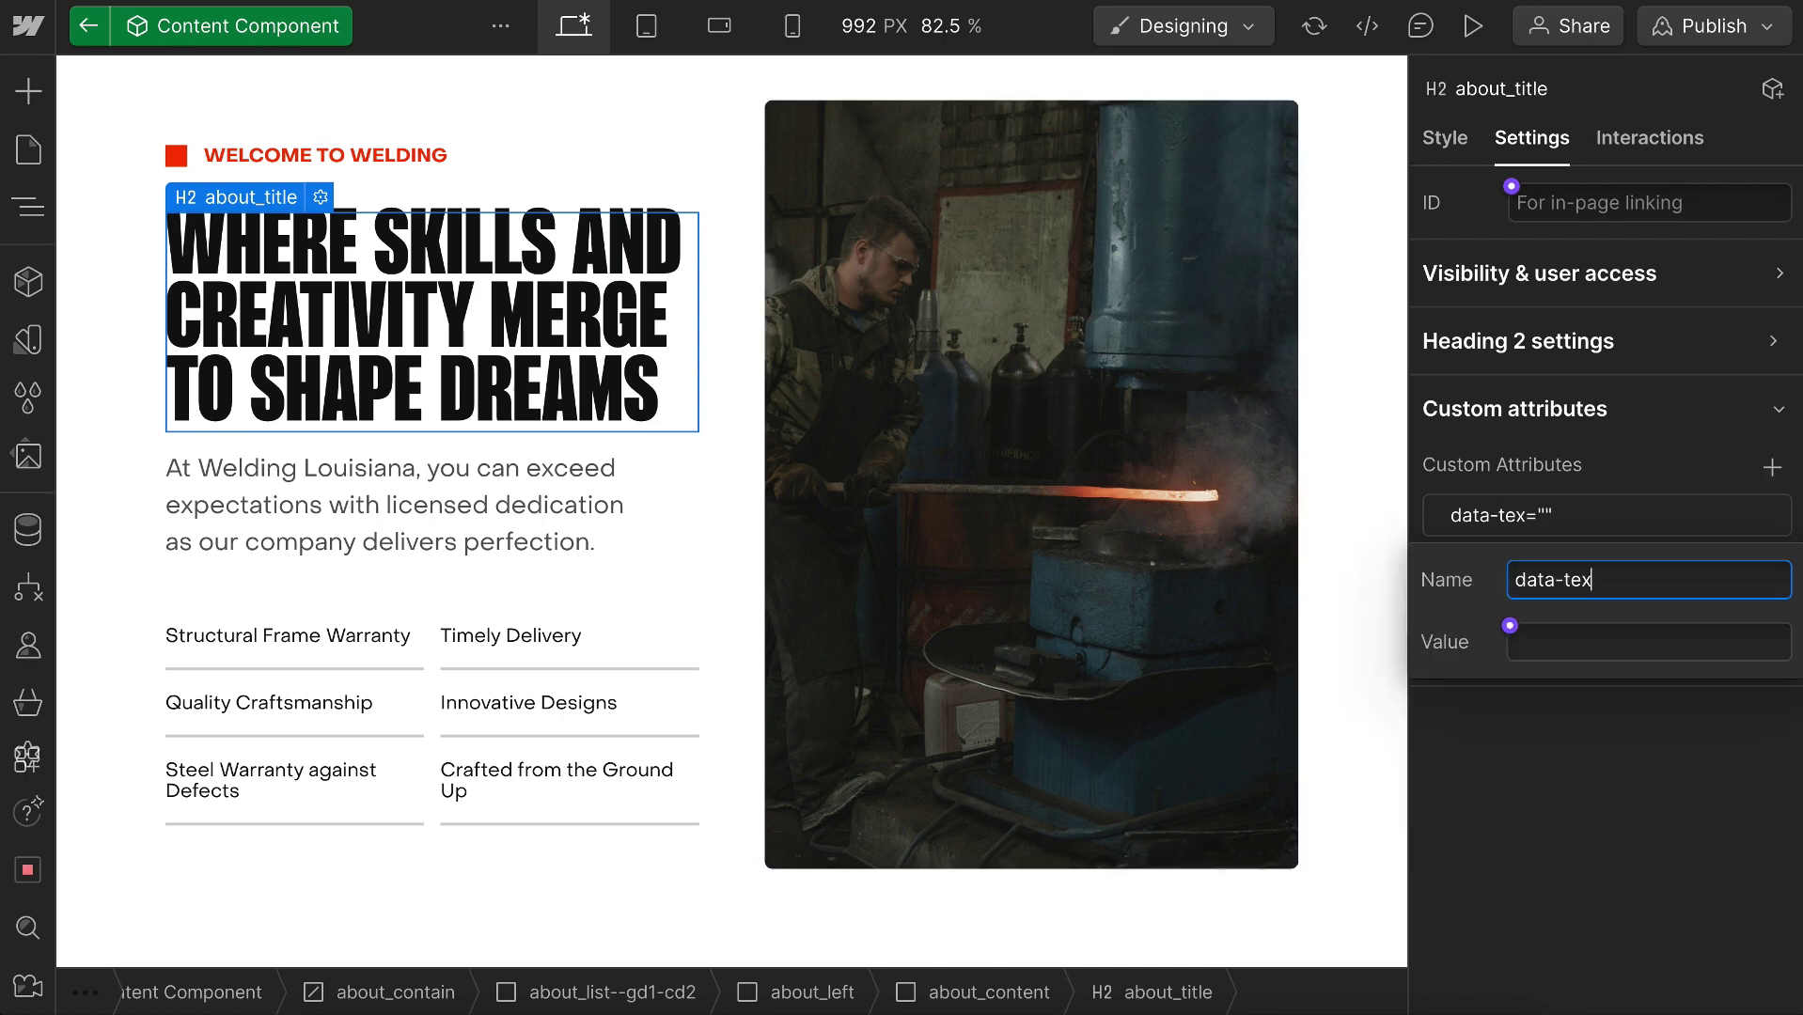
text(t-color)
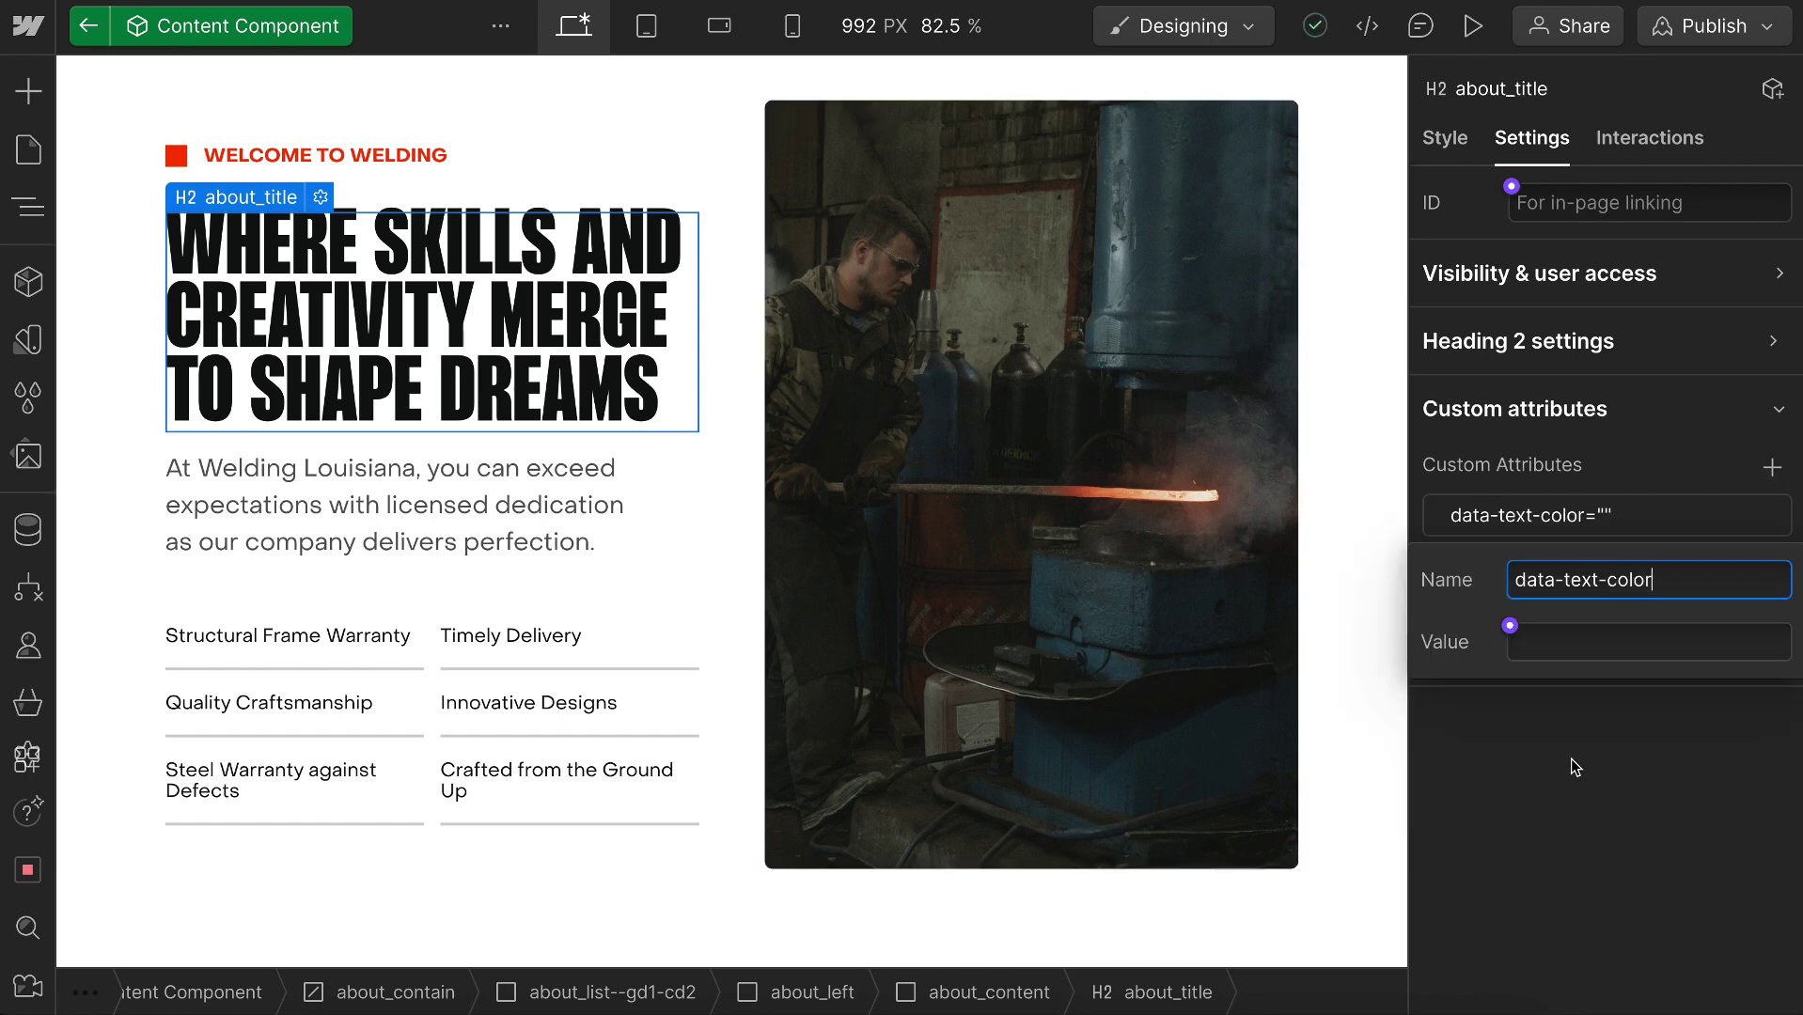
click(1564, 645)
text(inherit)
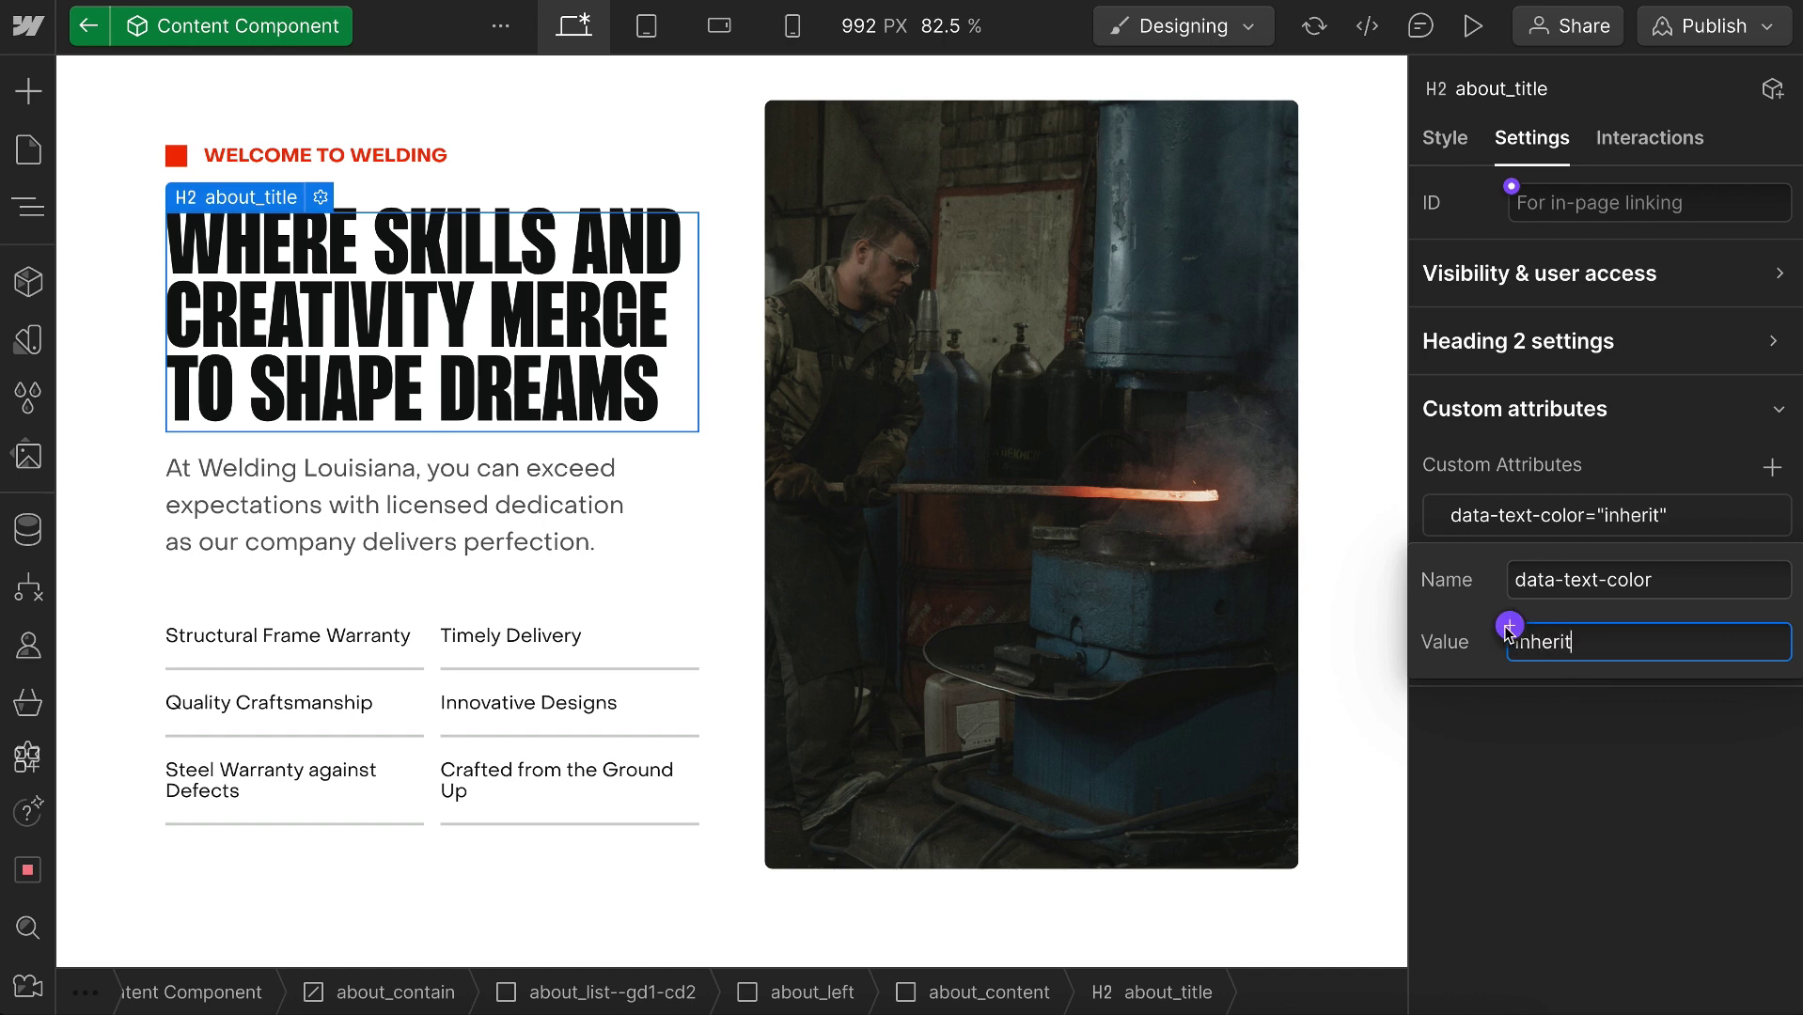
Connect the value to a new Heading Text Color property and close the attribute editor
click(1511, 624)
click(1587, 677)
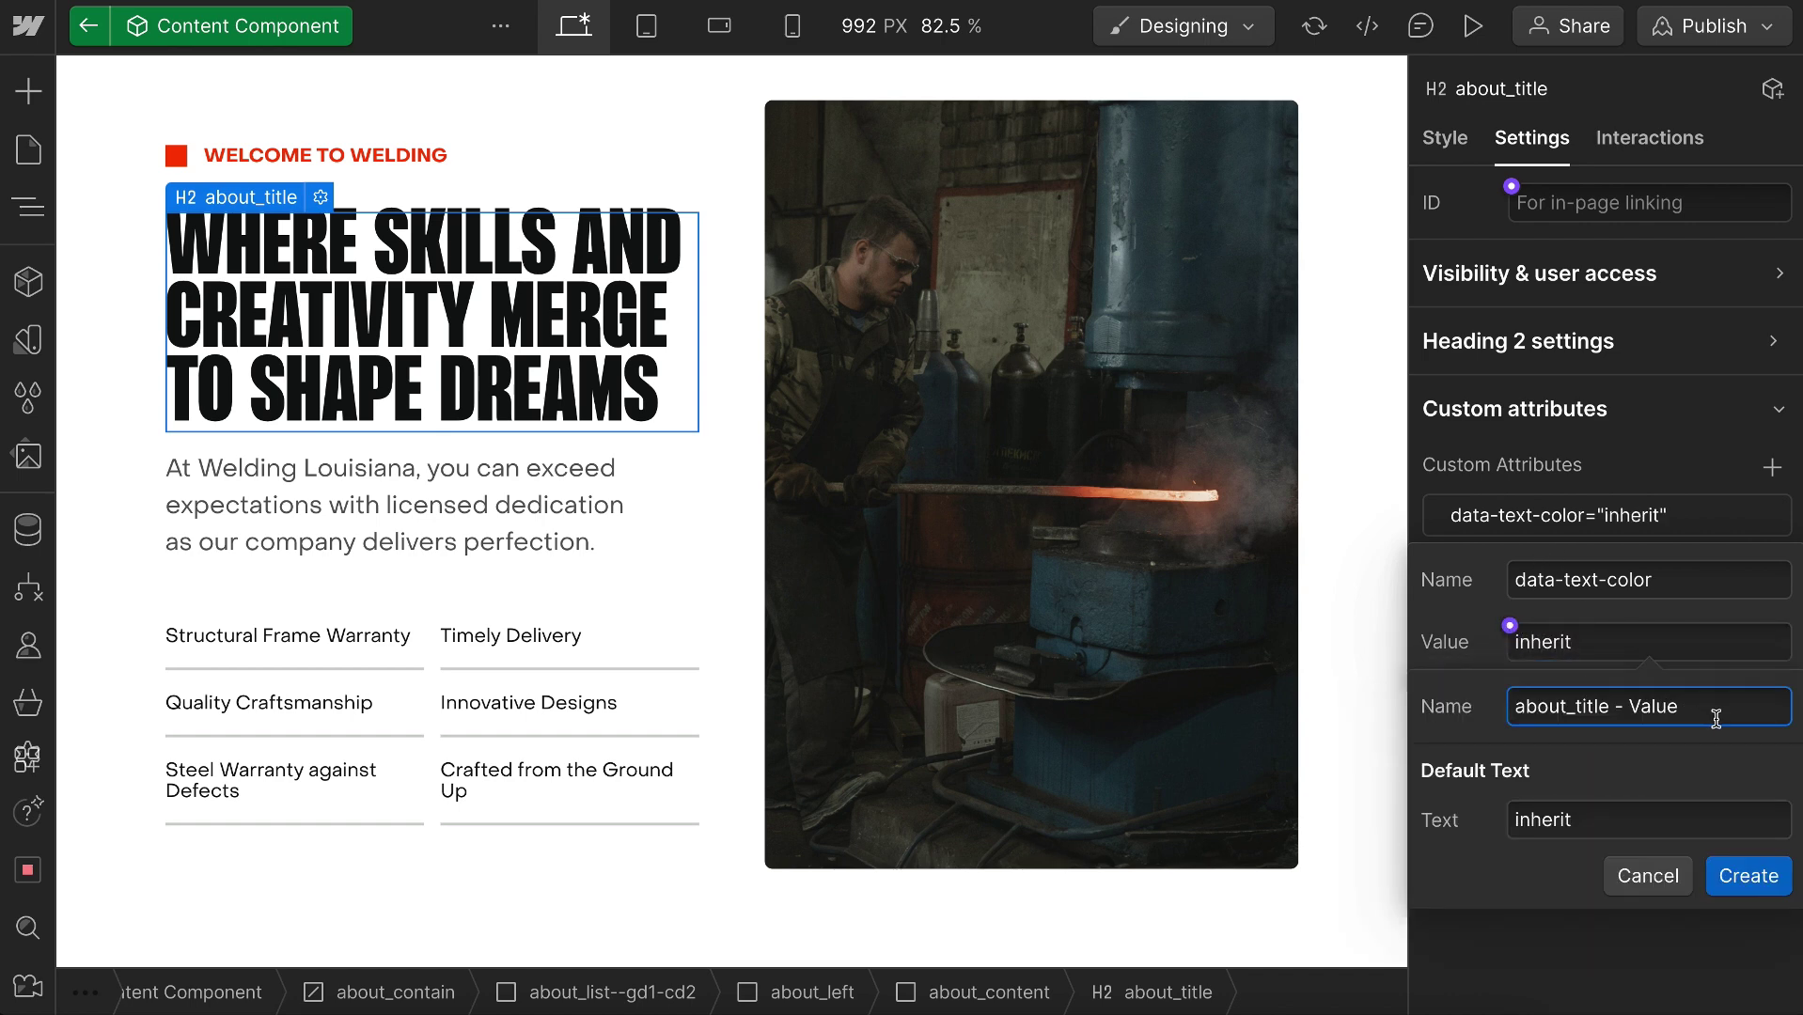
drag(1715, 718, 1440, 689)
text(Heading Text Color)
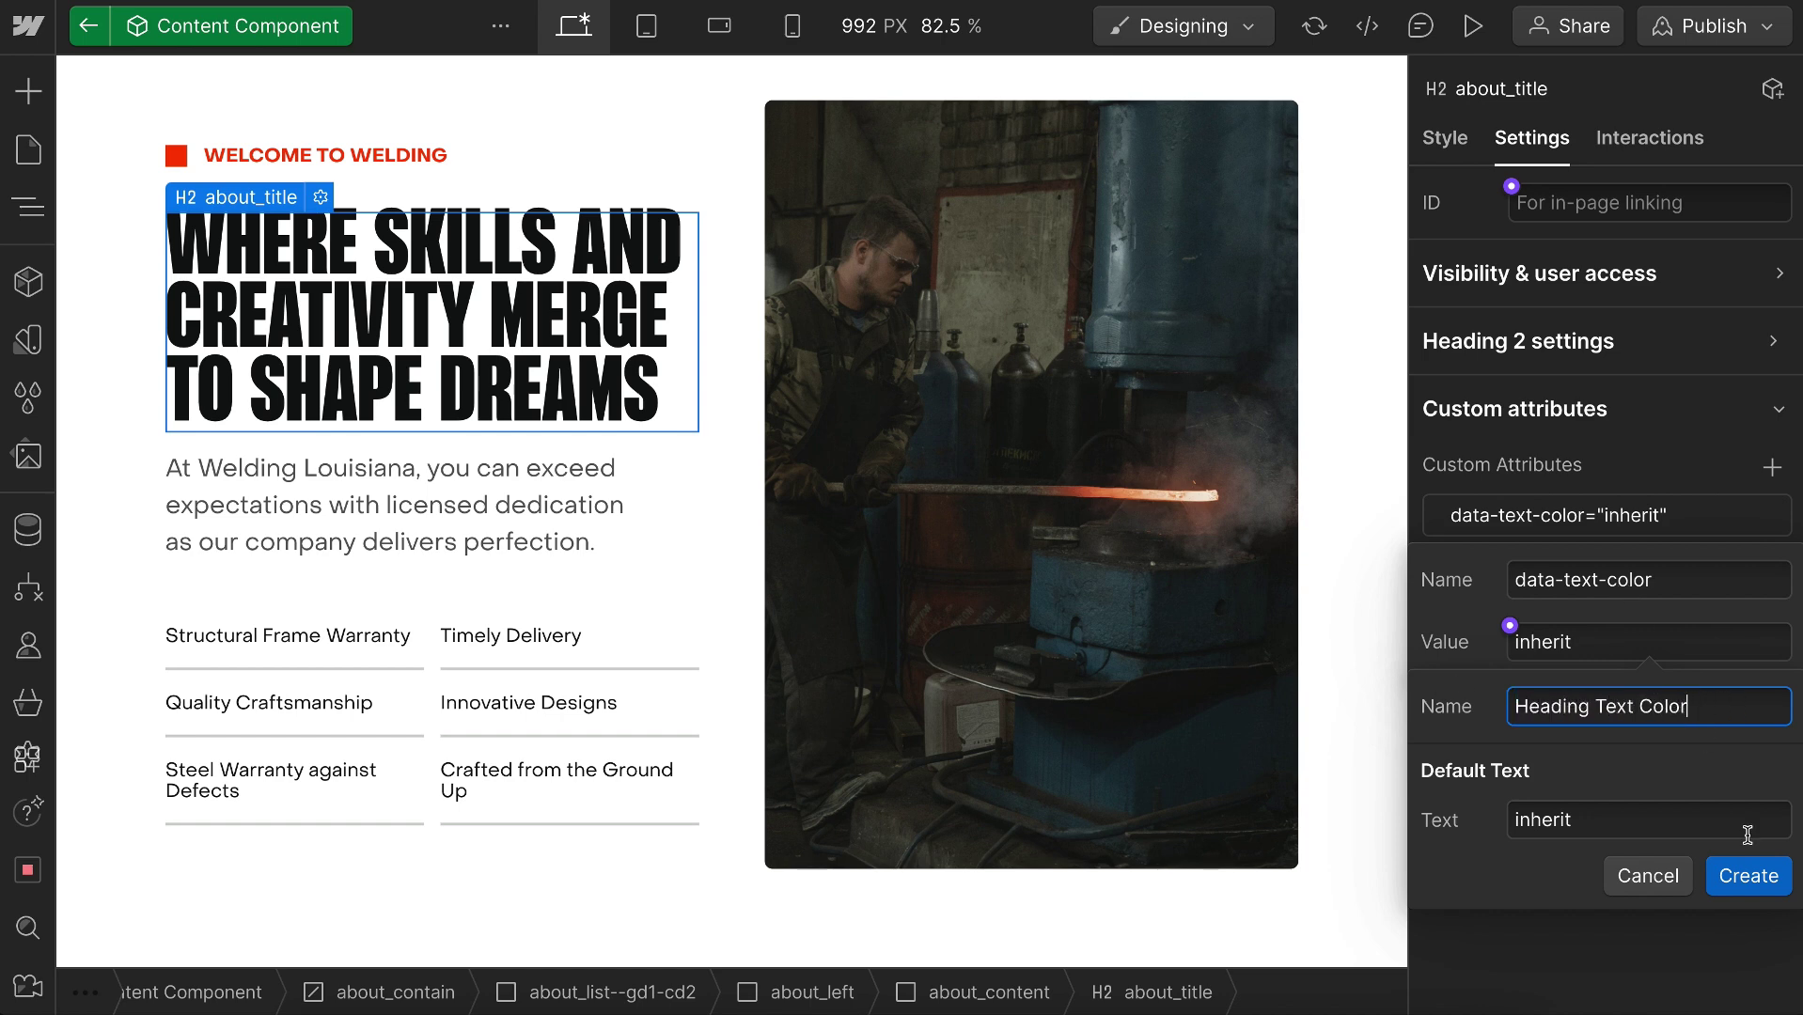
click(1744, 879)
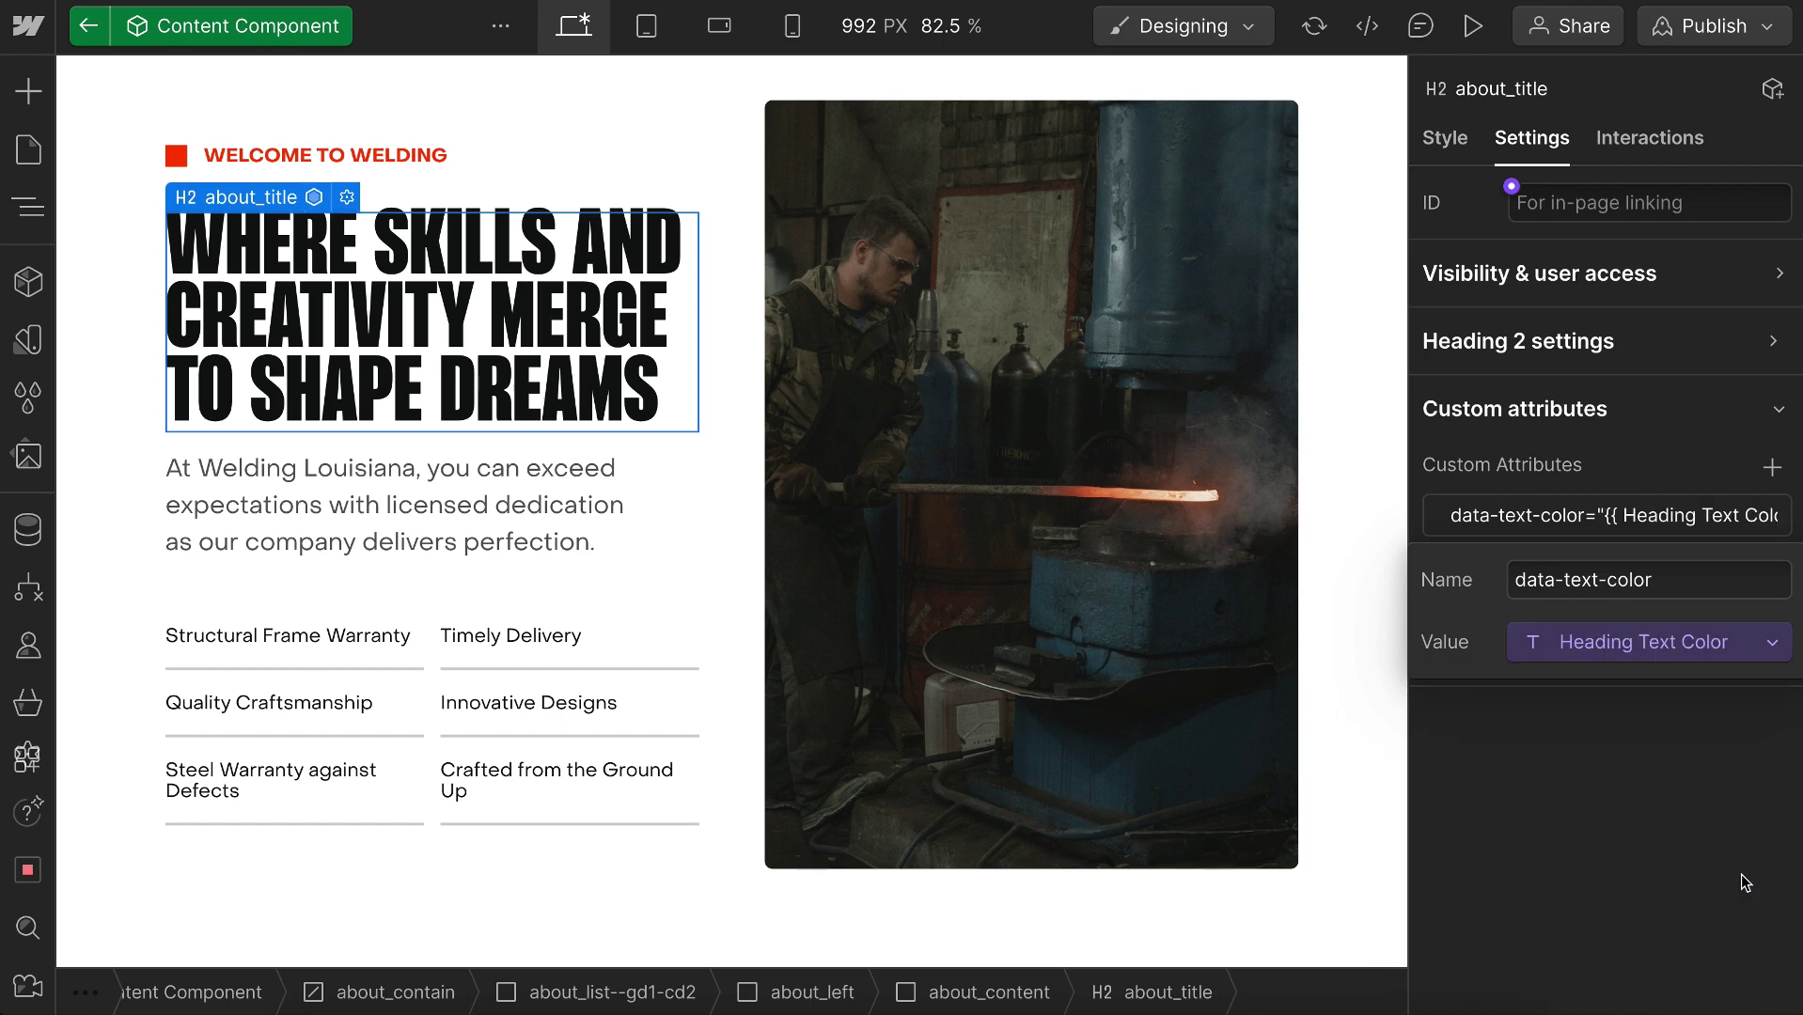
click(1651, 805)
Back on the page, choose faded for Subheading Text Color and brand for Heading Text Color
click(91, 27)
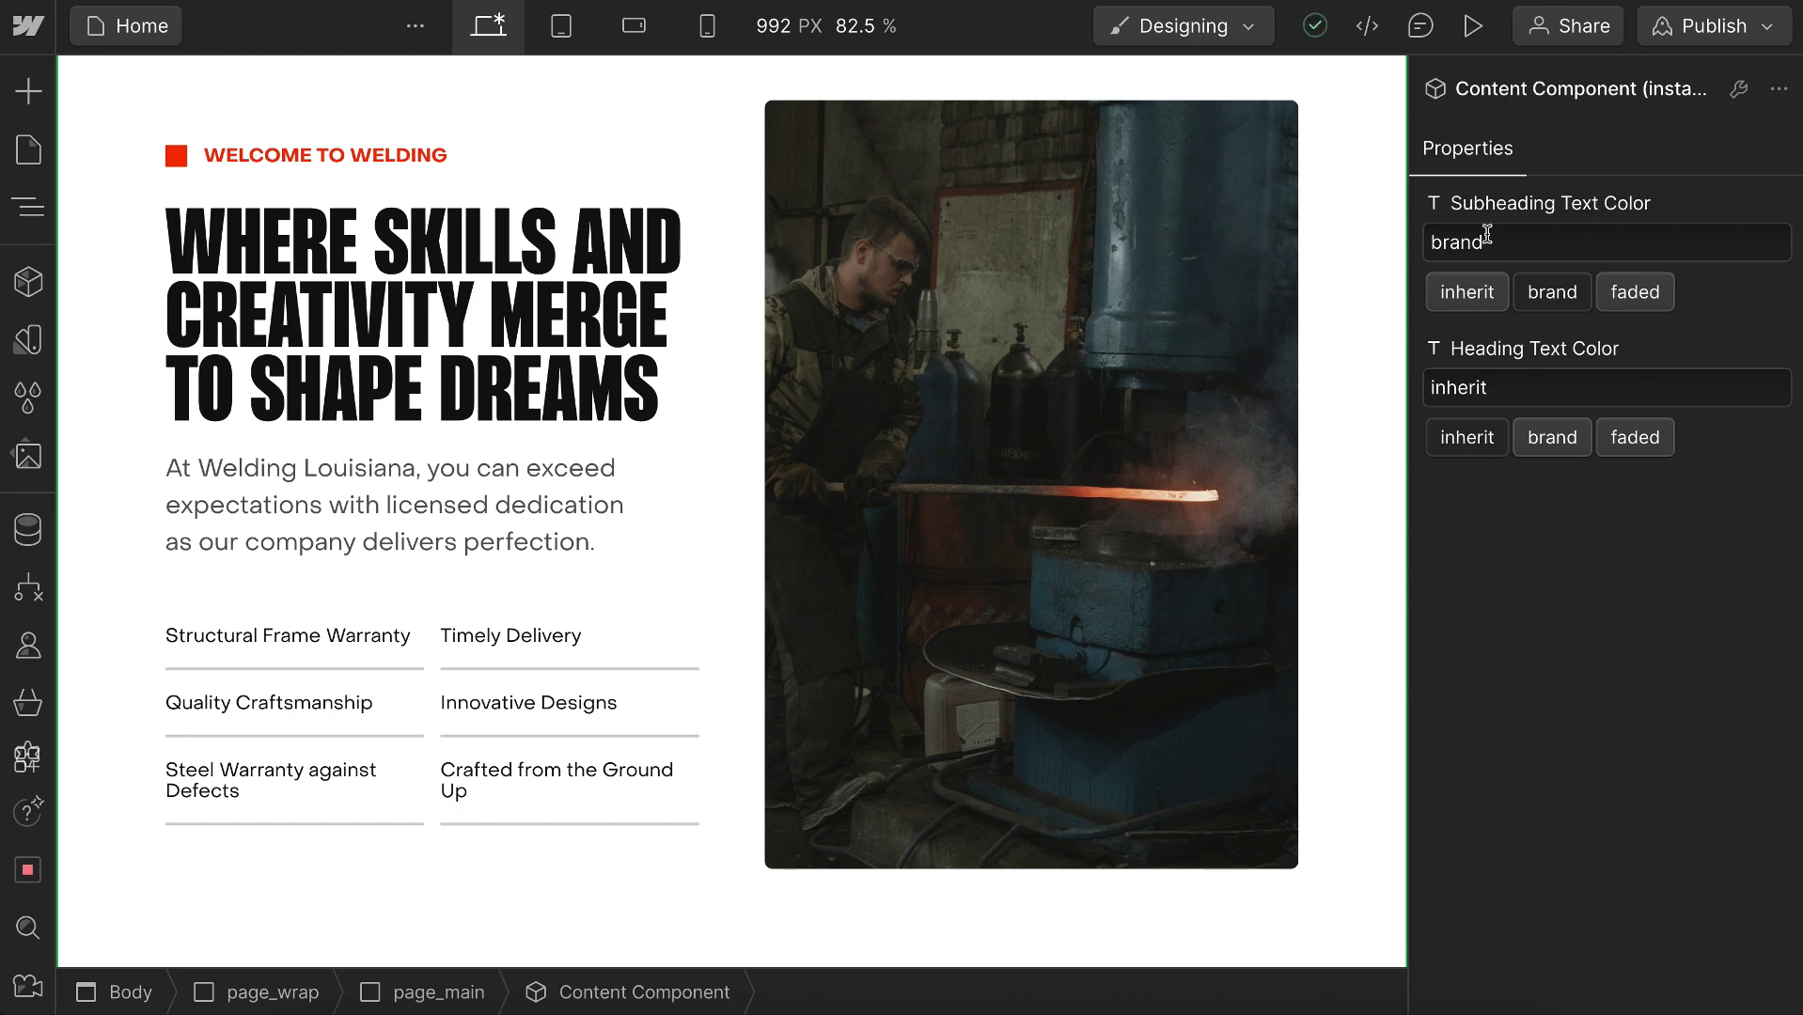
click(1637, 293)
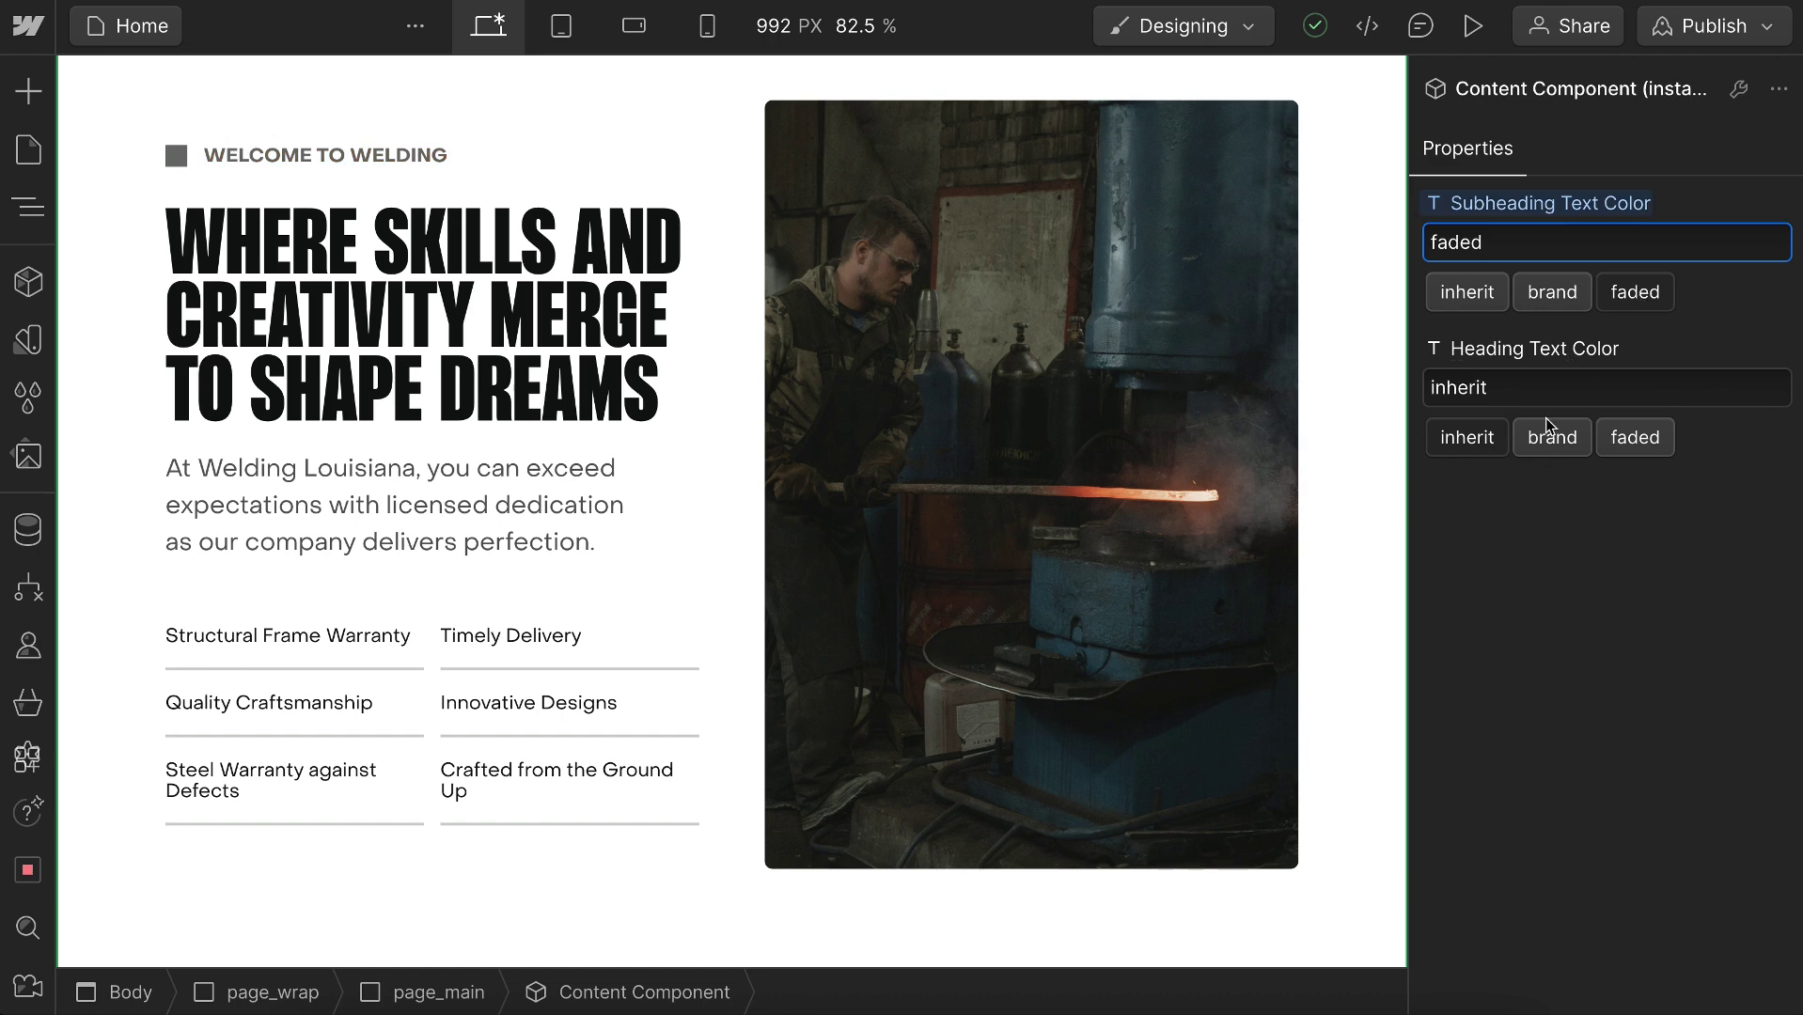
click(1551, 448)
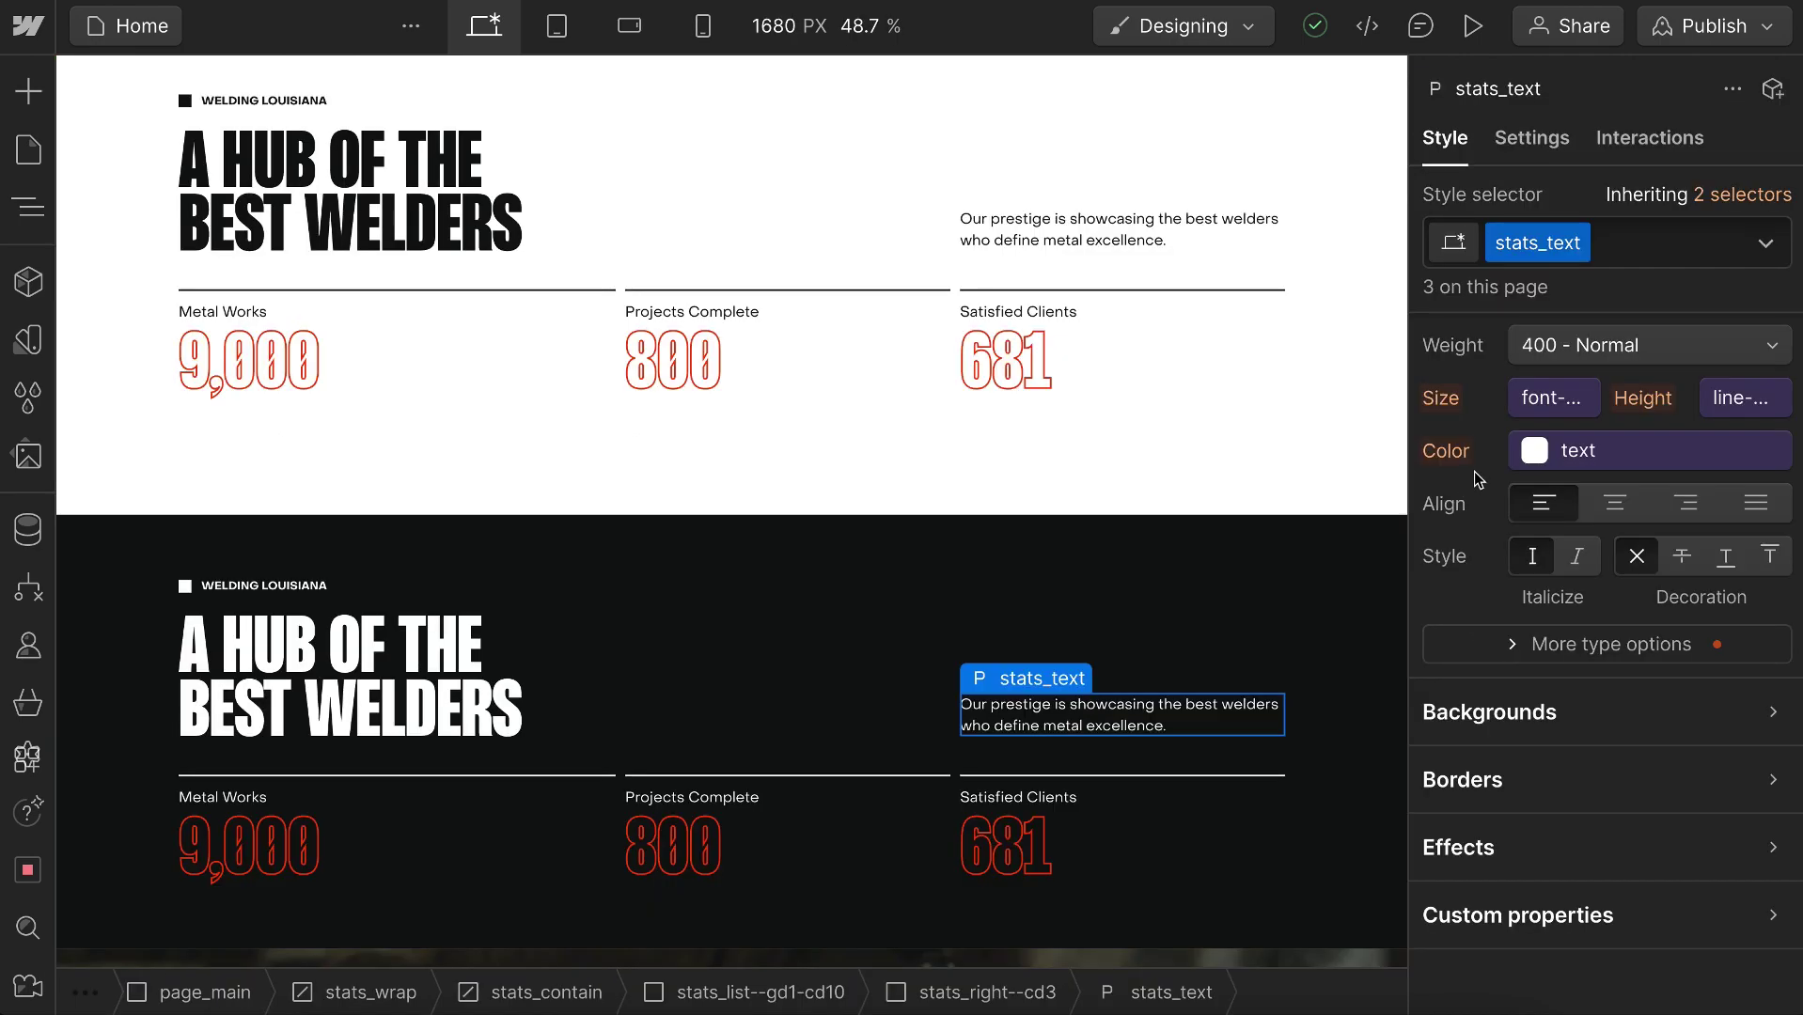
Set the stats_text paragraph's colour to a Lumos color-mix of --theme--text at 52% opacity
click(1119, 230)
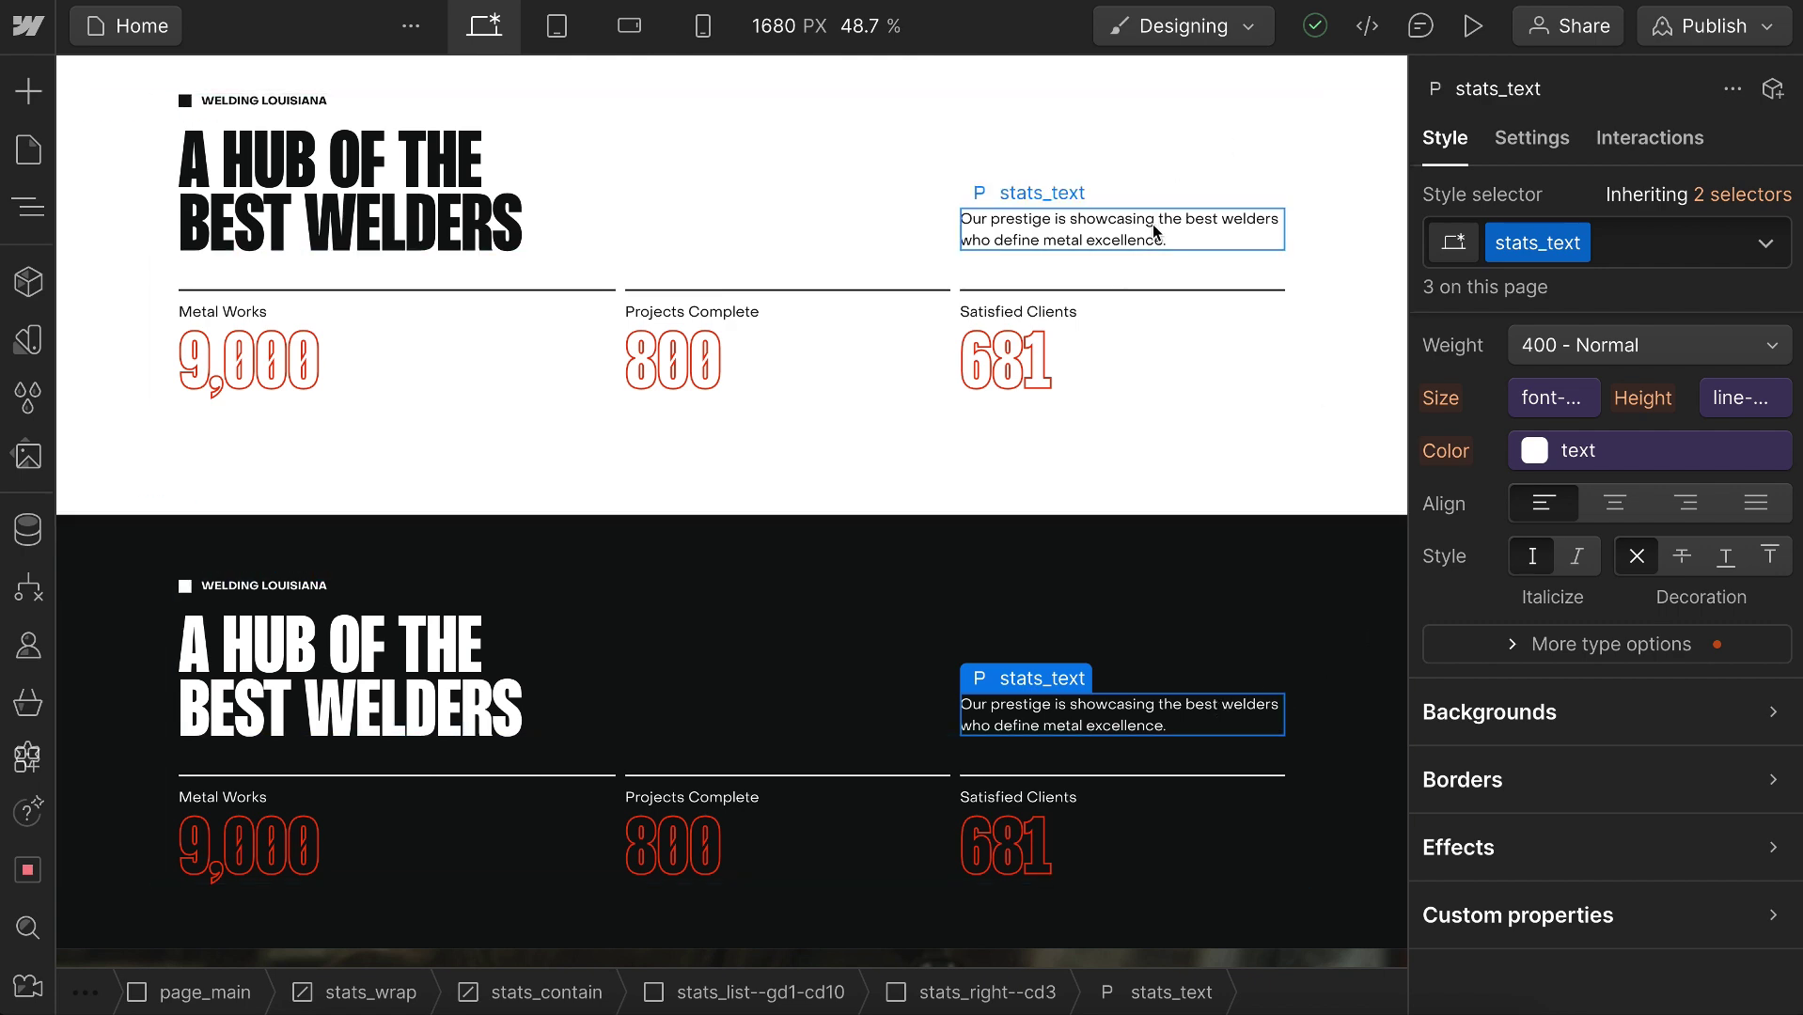
scroll(1316, 282, up, 1)
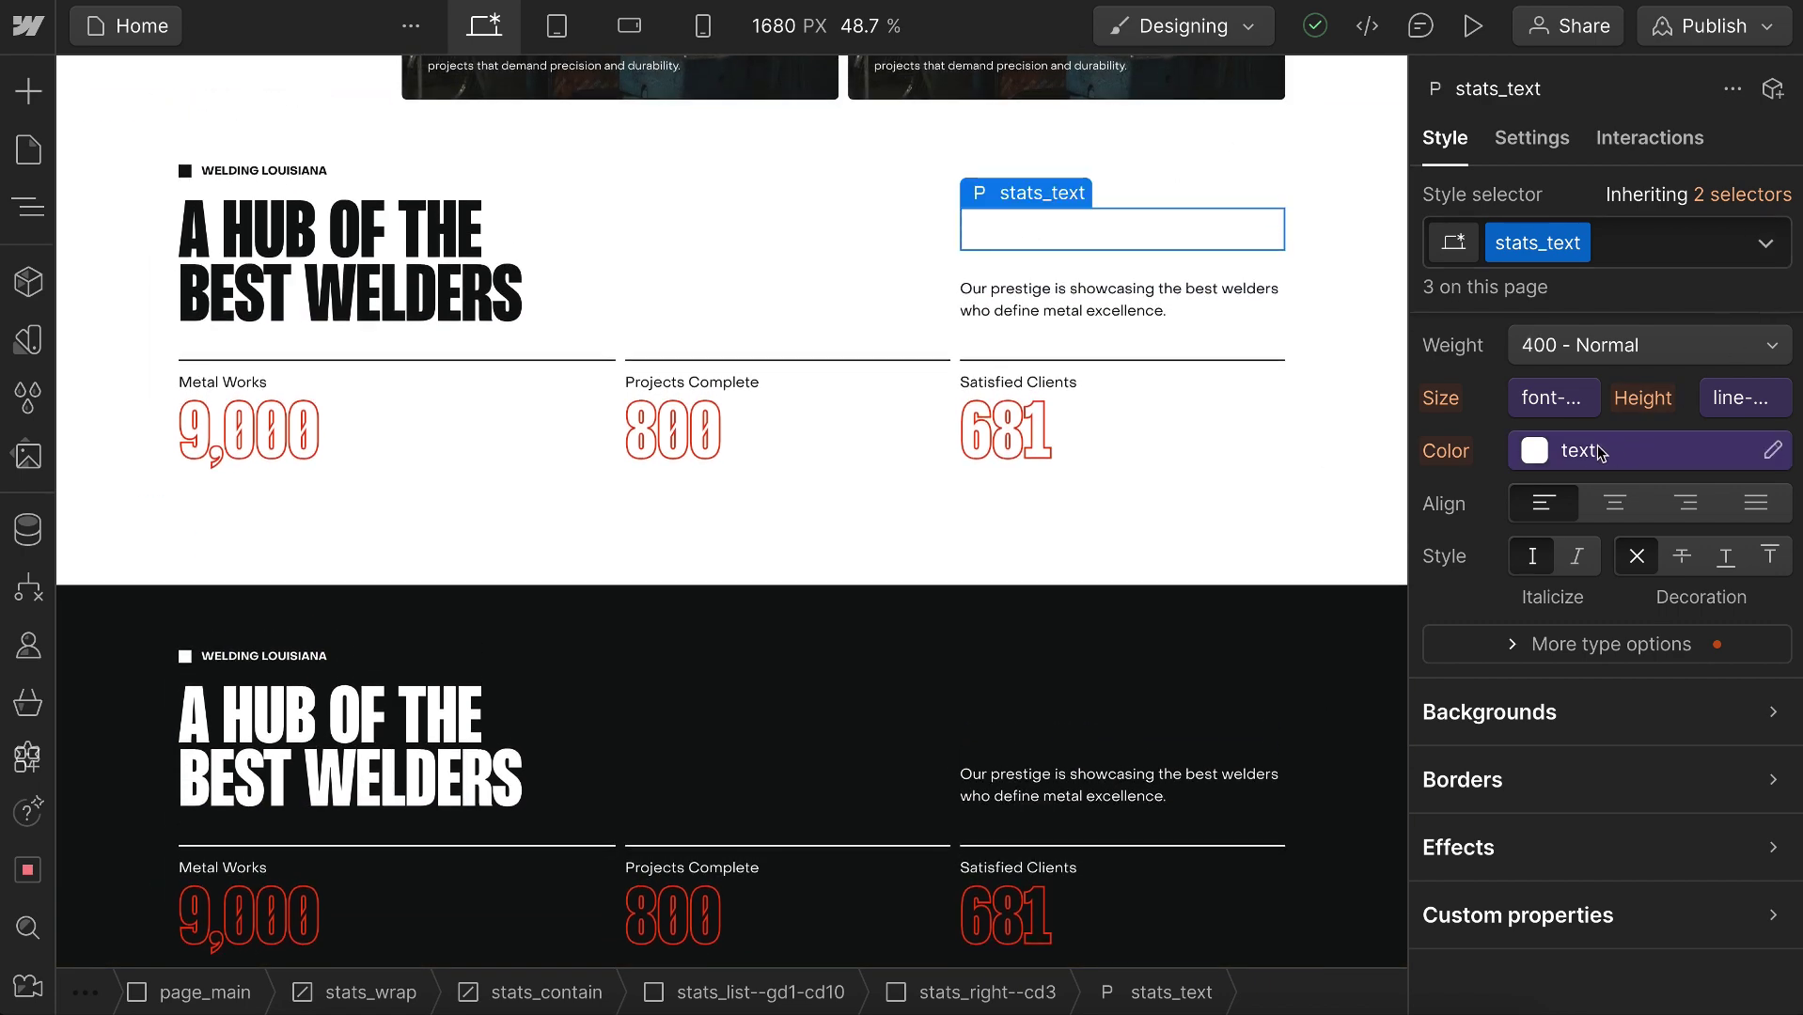
click(1568, 455)
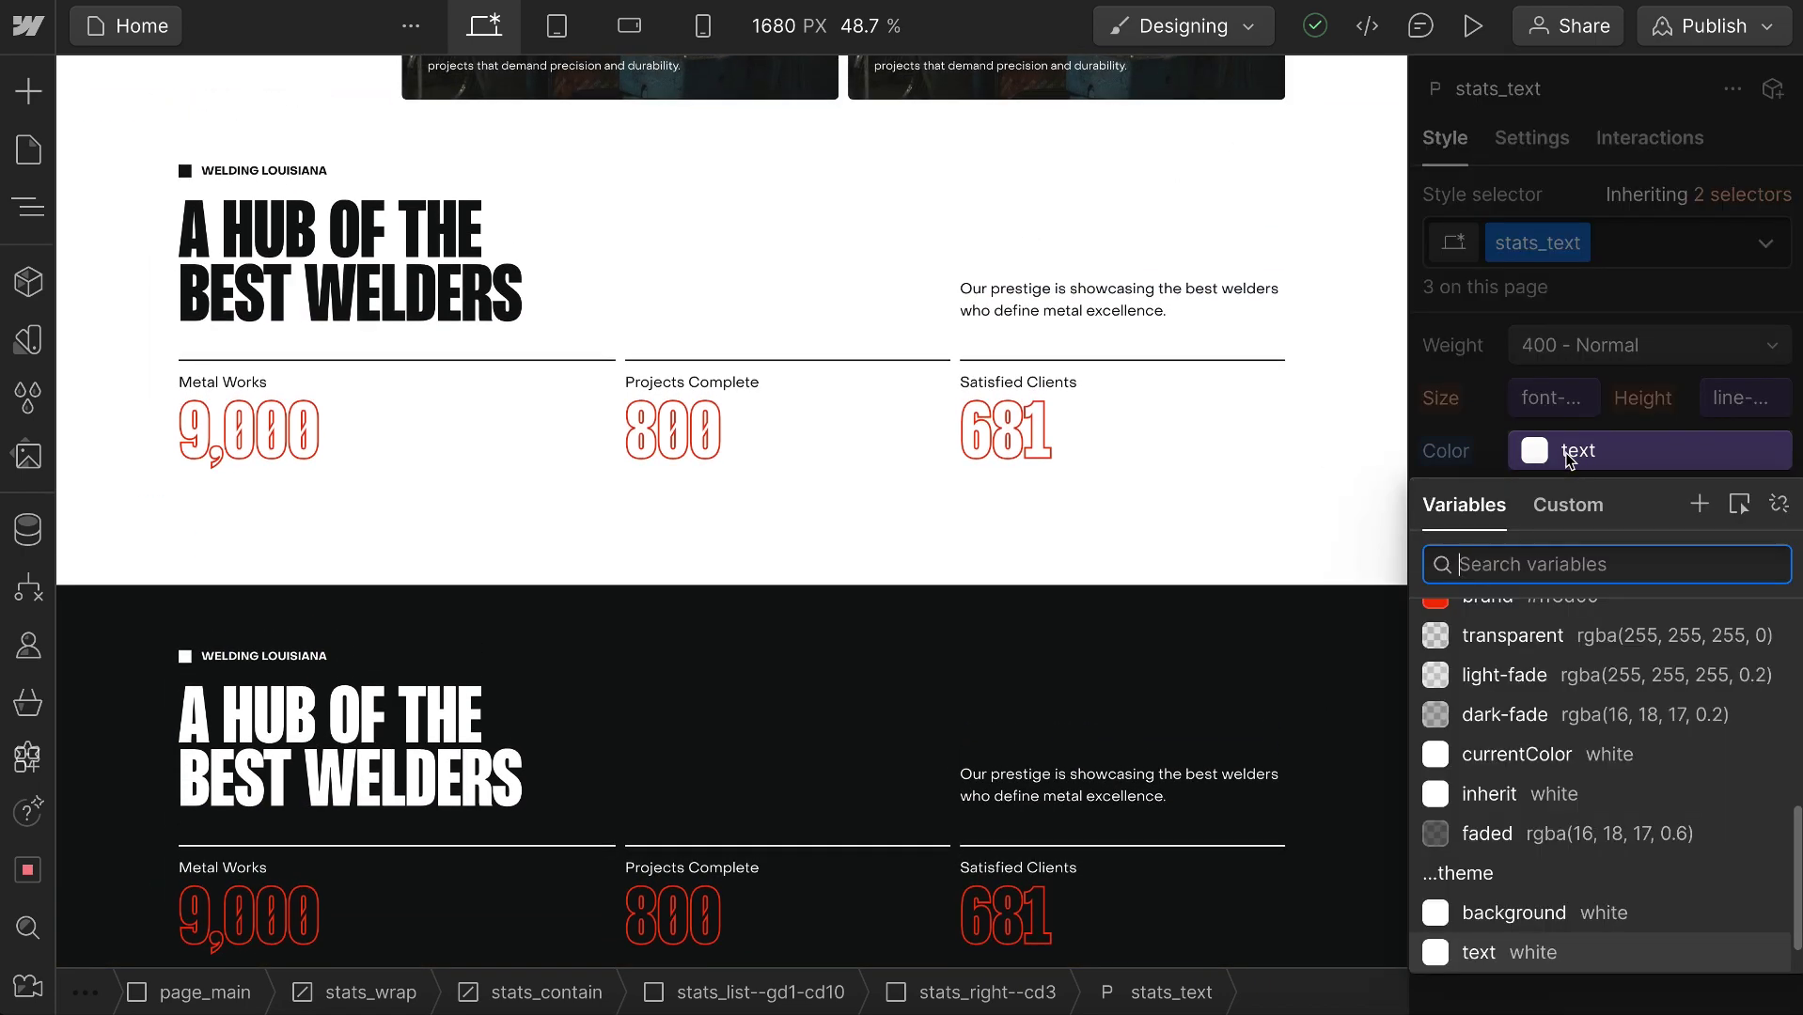
click(1568, 503)
text(--the)
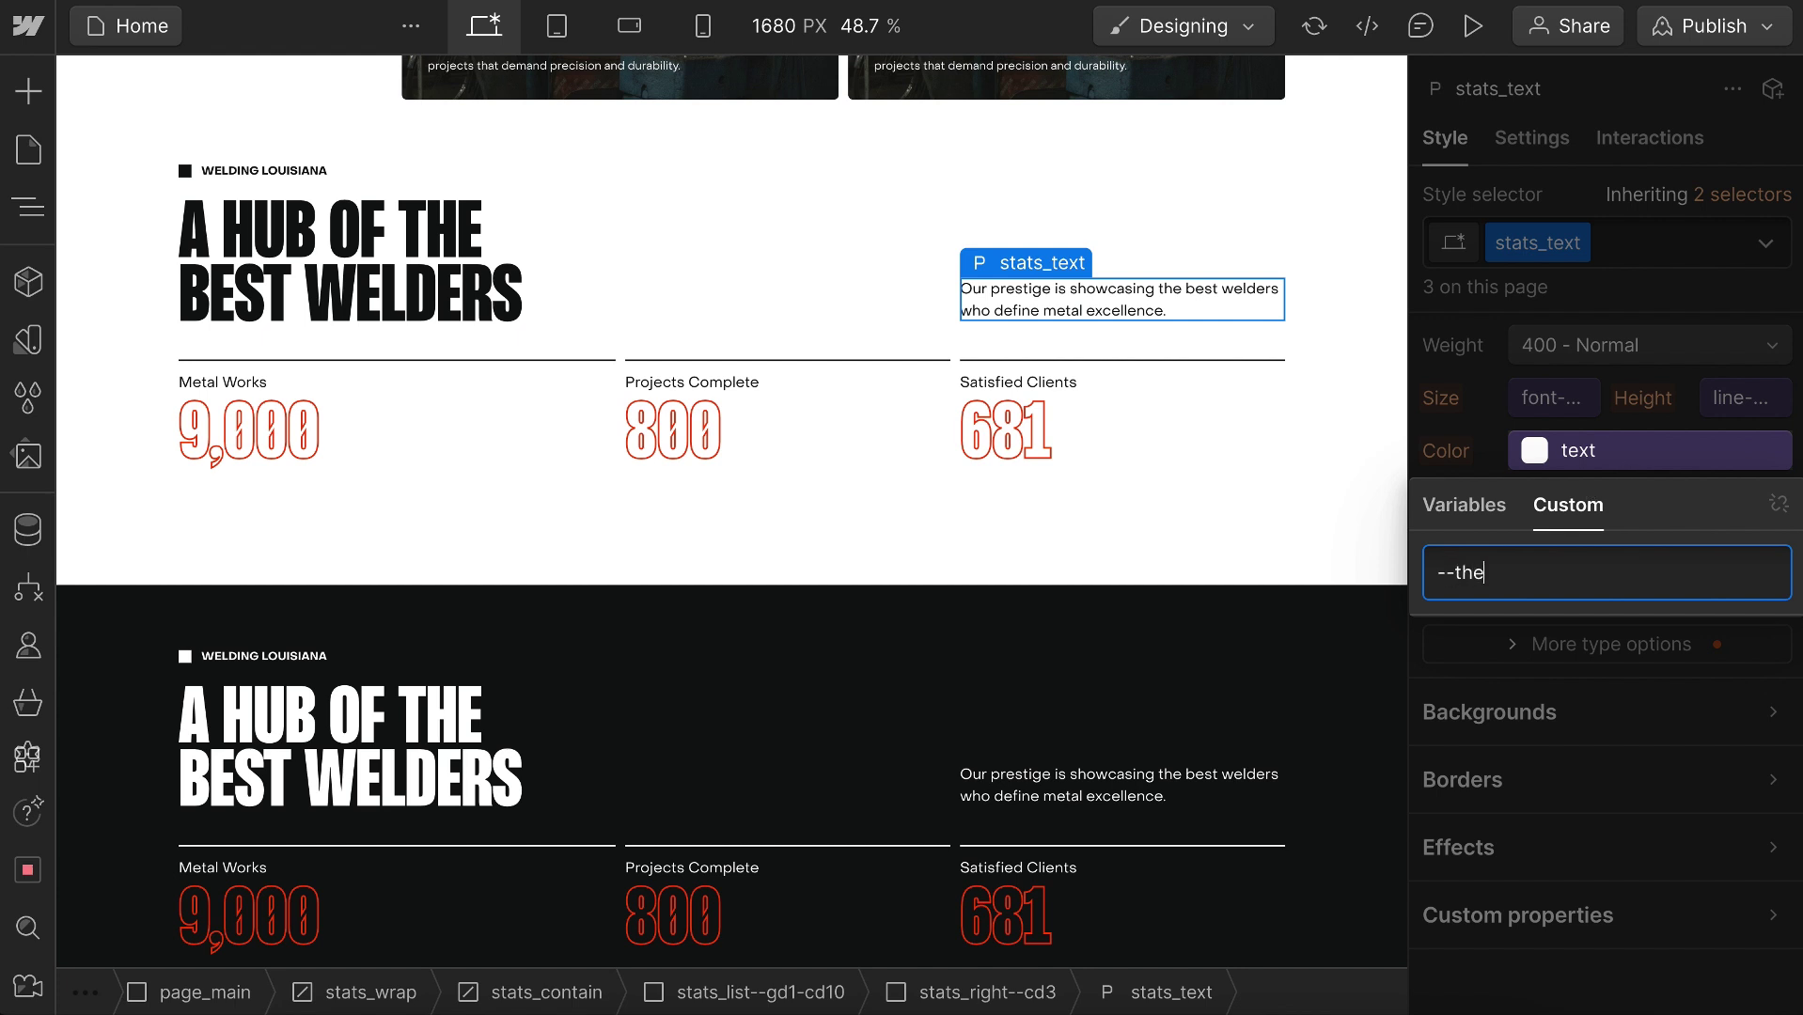
text(me--text) 52%, transparent))
key(Return)
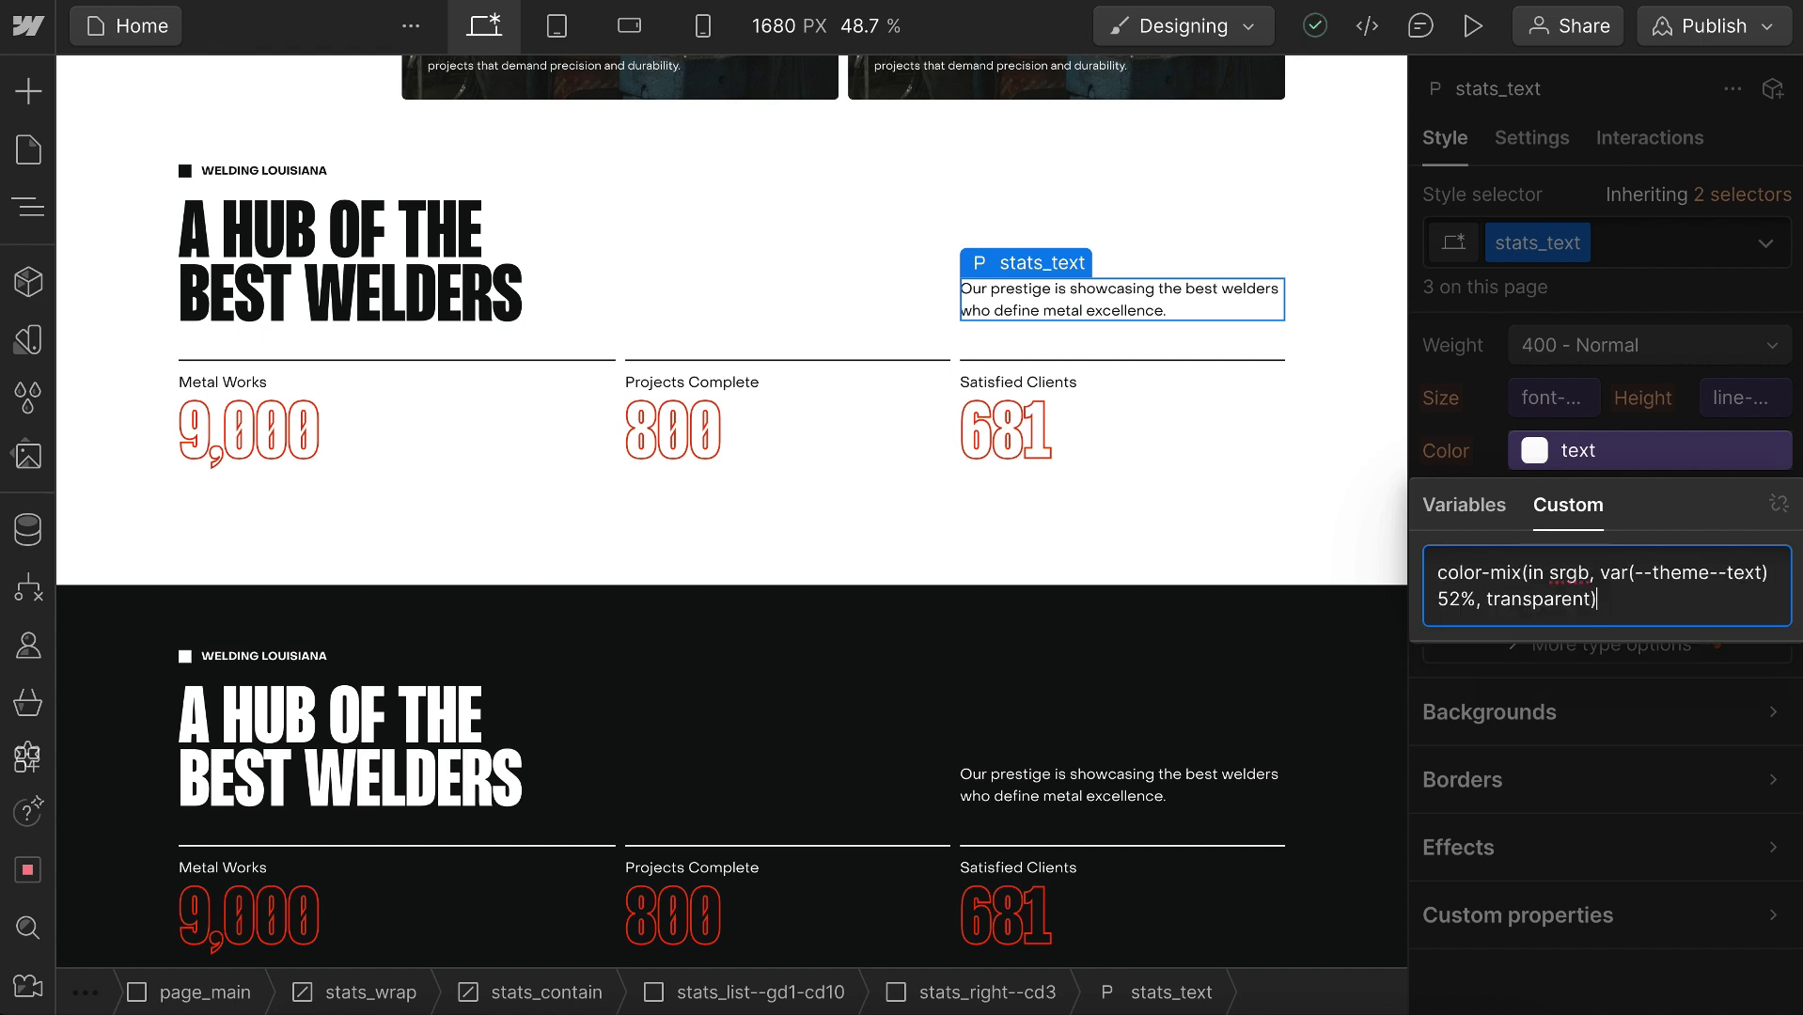
key(Return)
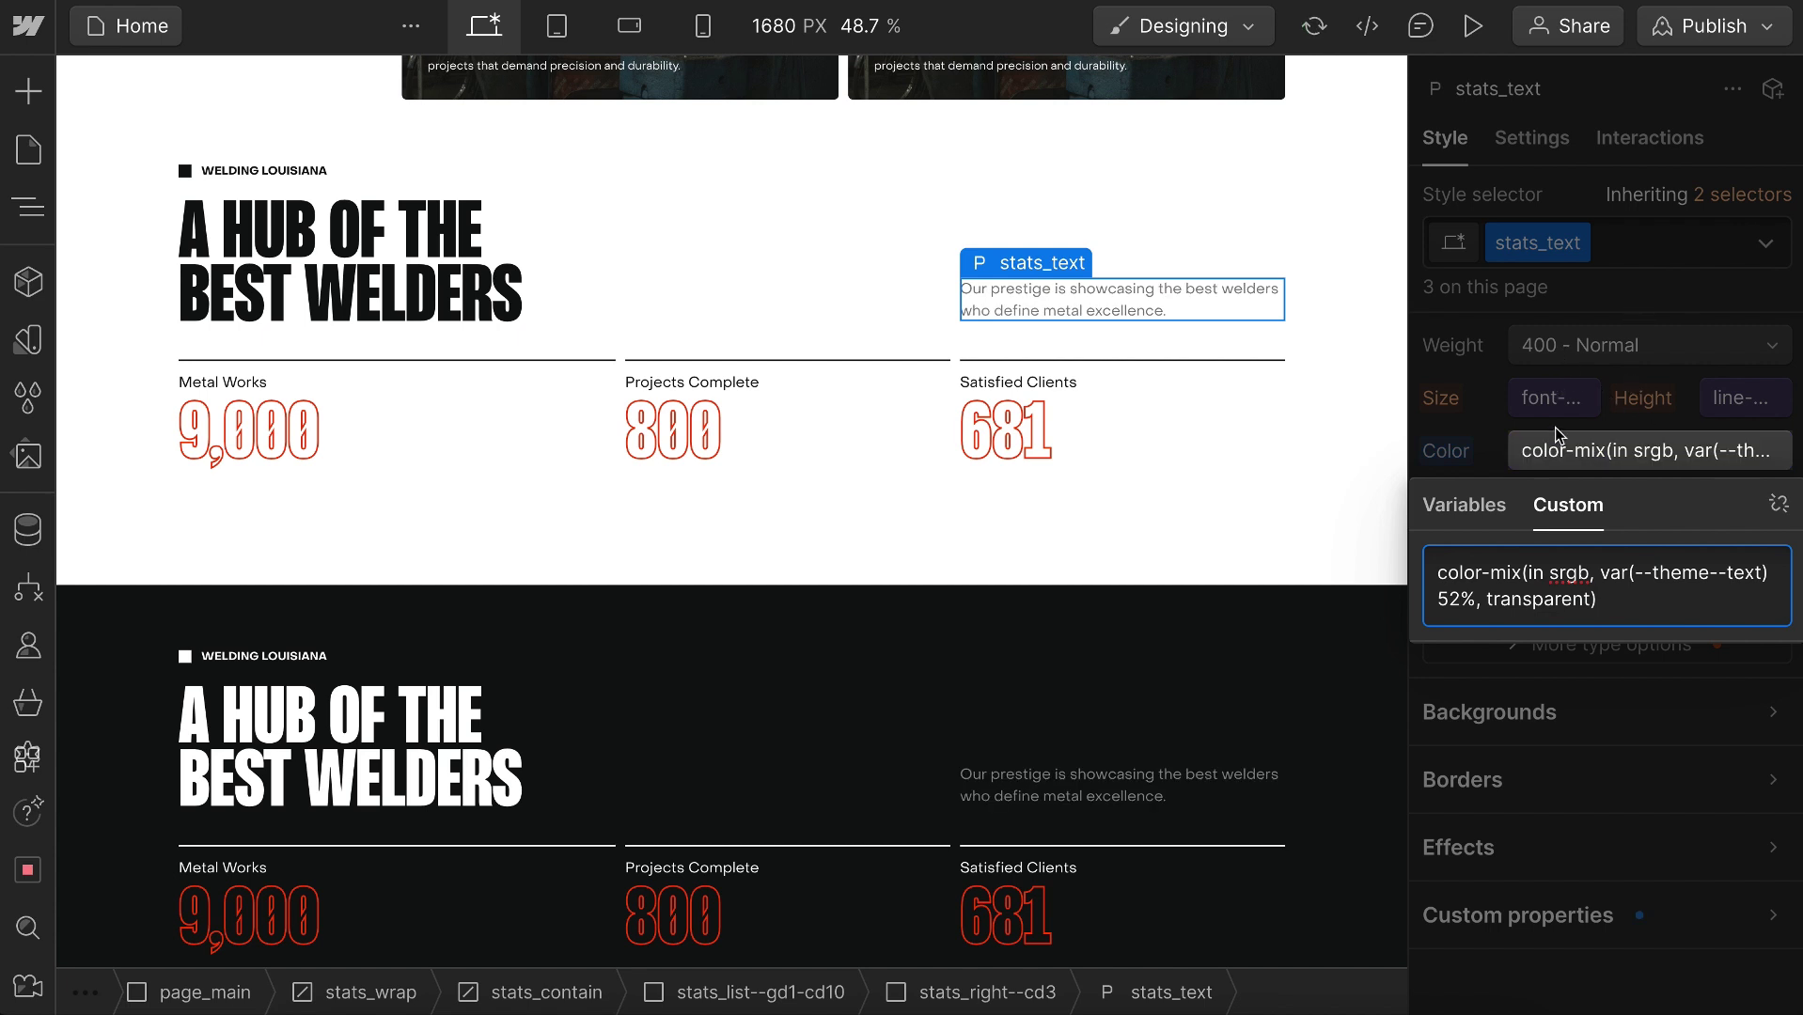
click(1490, 421)
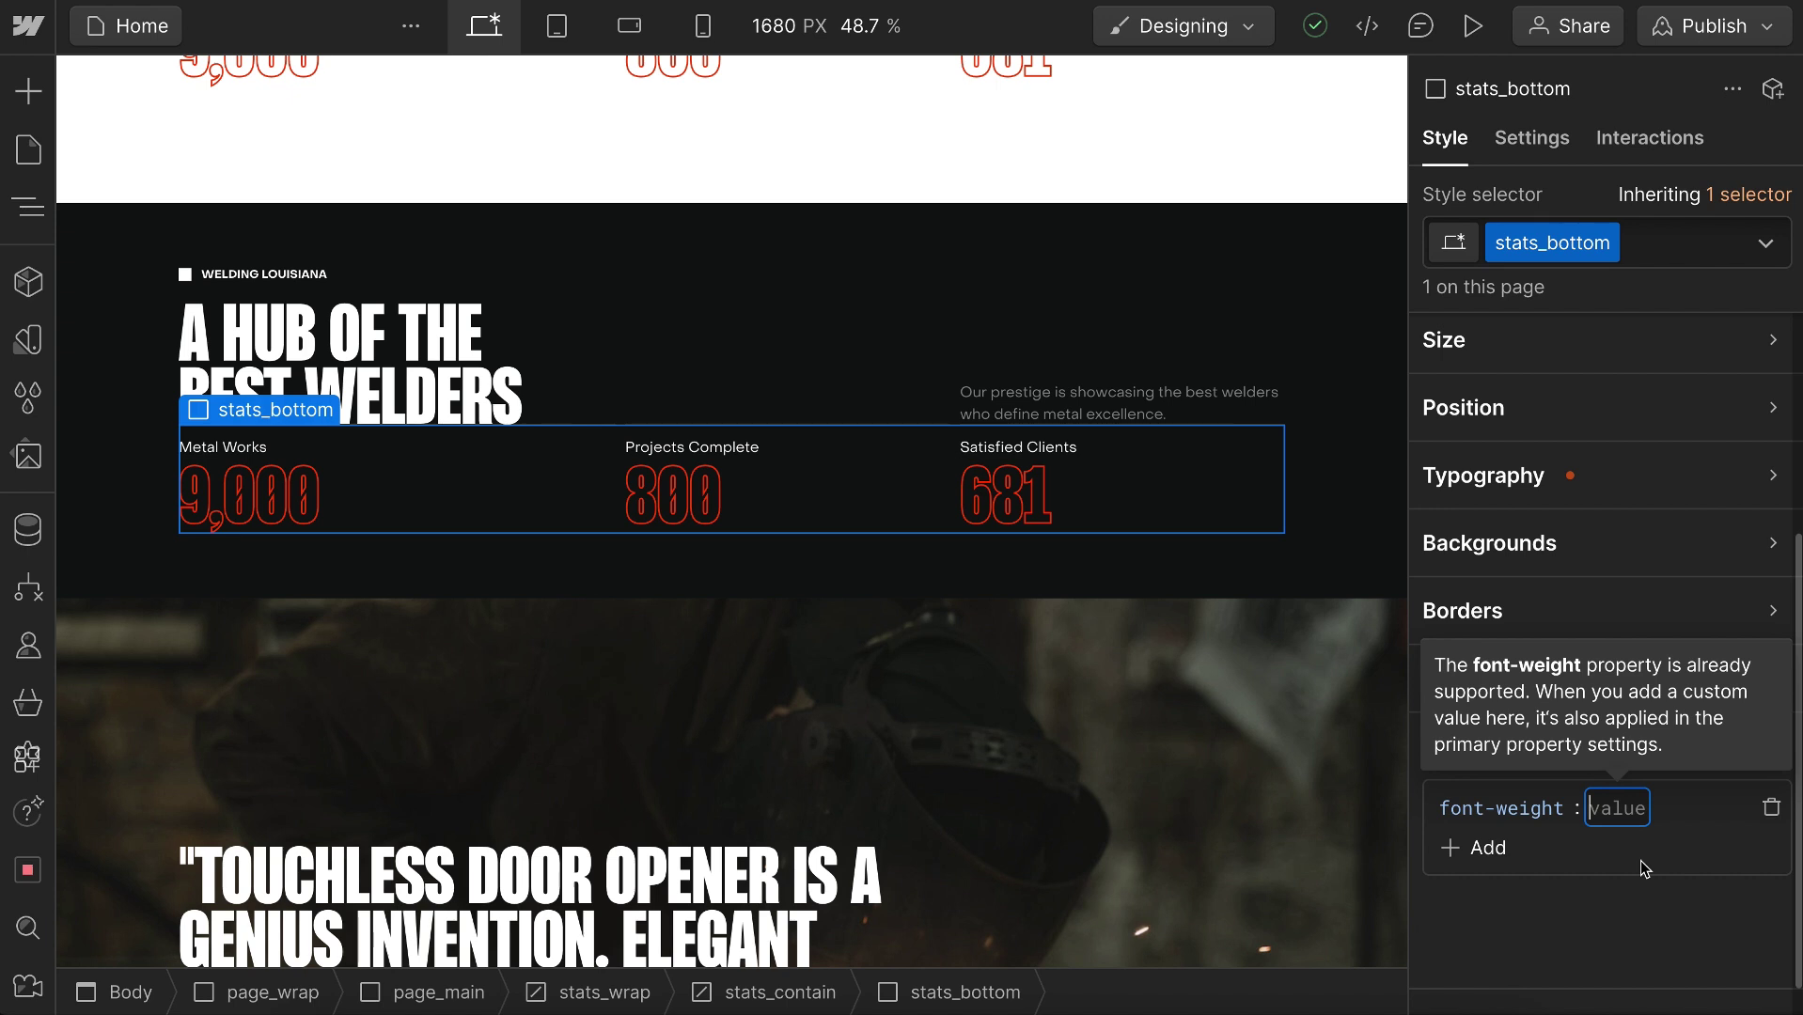
Enter --font--primary-bold as stats_bottom's custom font-weight, giving var(--font--primary-bold)
text(v)
text(()
key(BackSpace)
key(BackSpace)
key(BackSpace)
key(BackSpace)
text(--font--primary-bold)
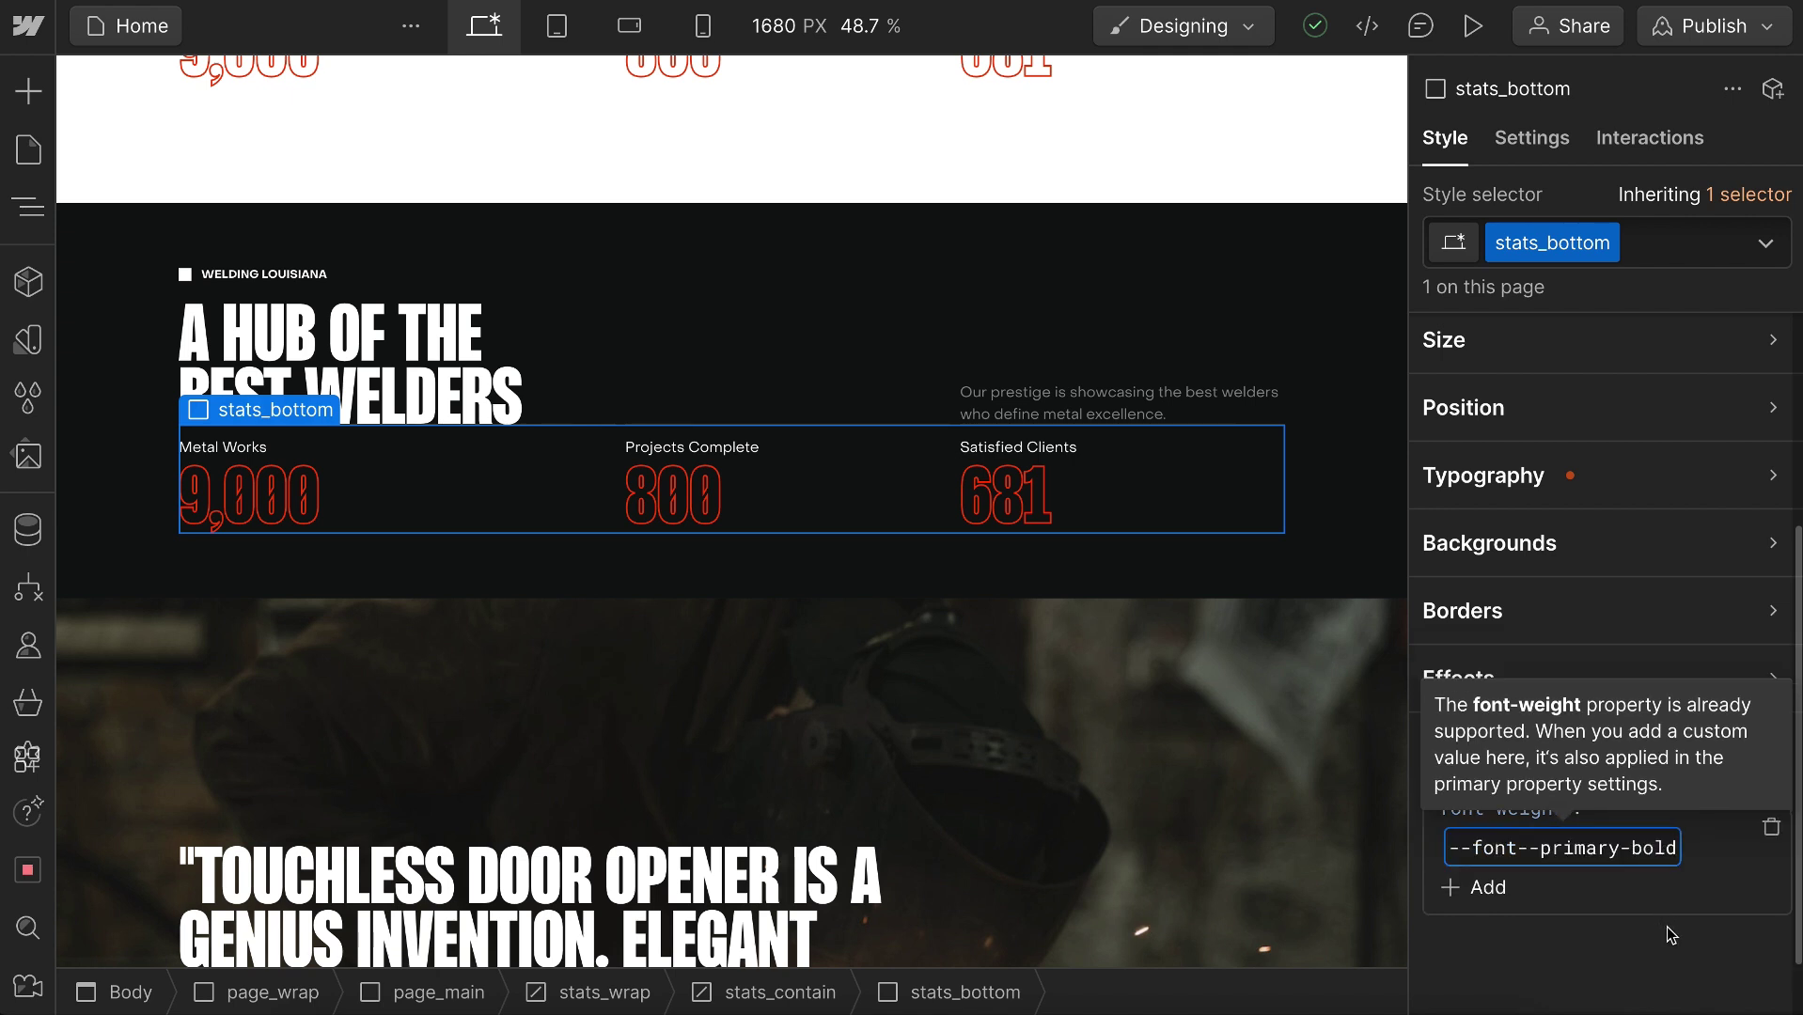
key(Tab)
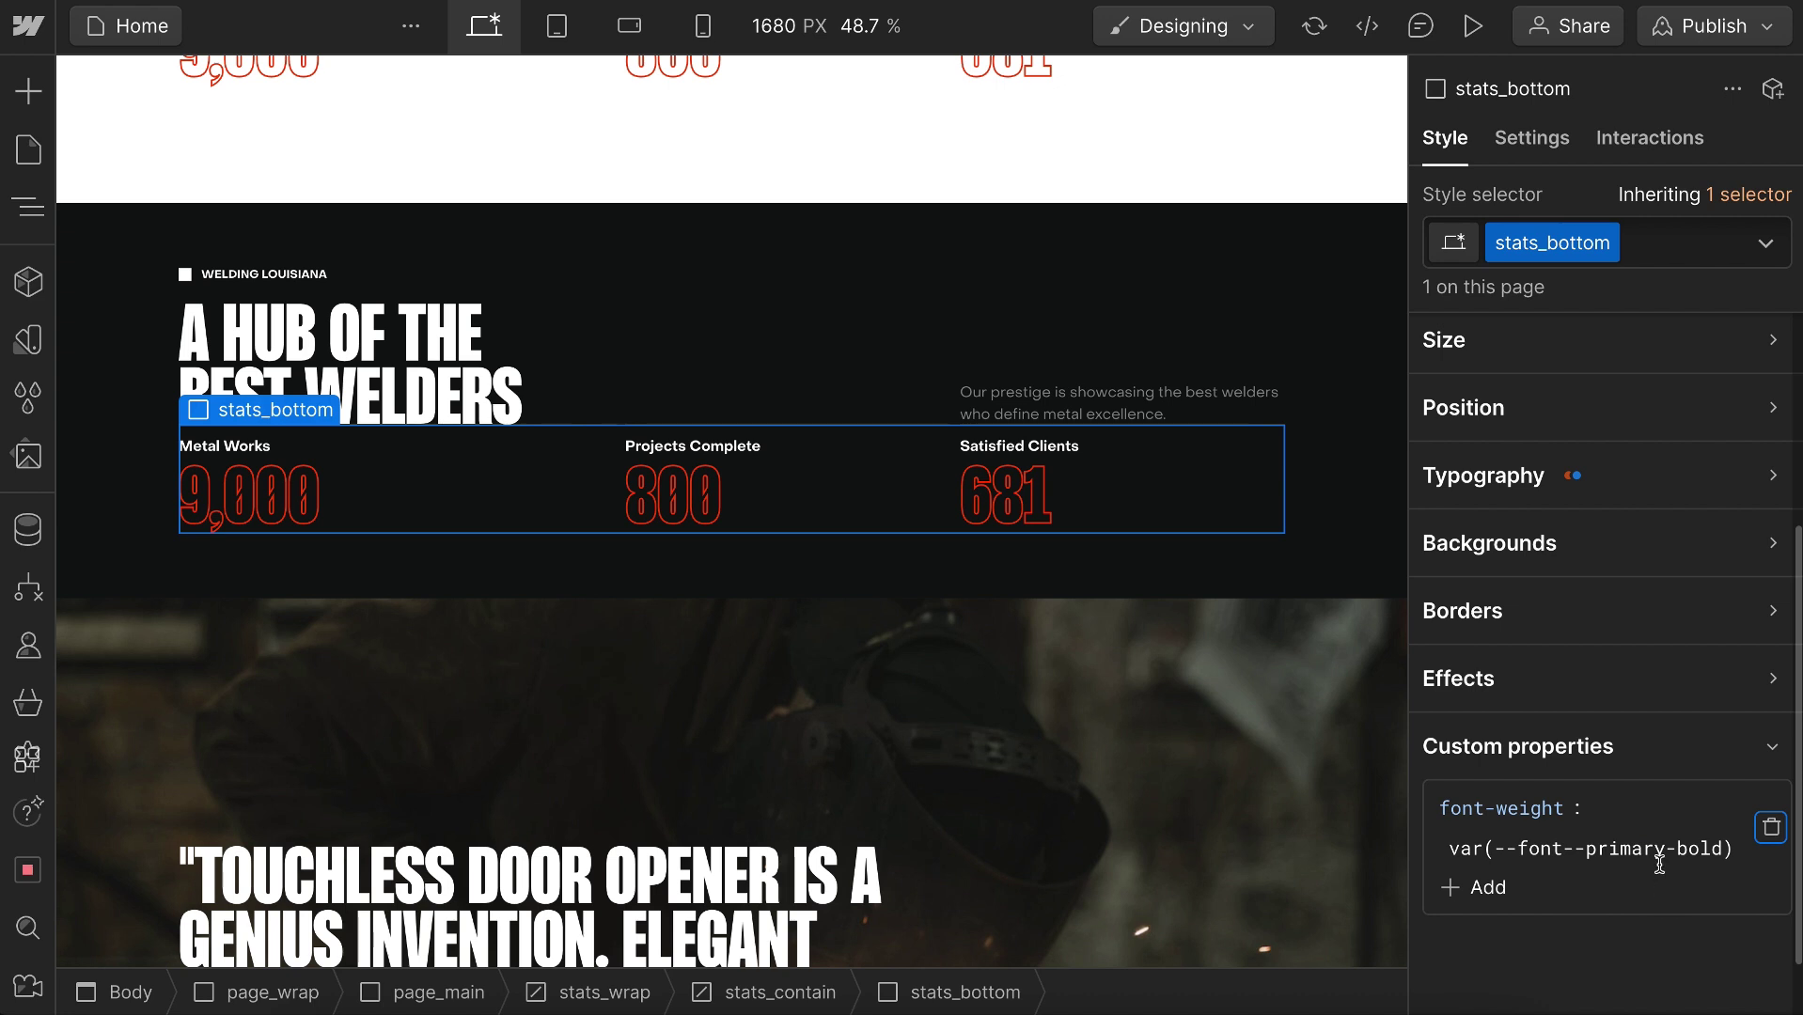
Enter --grid-gap--main * 2 as stats_bottom's custom top padding, expanding to calc(var(--grid-gap--main) * 2)
scroll(1629, 506, up, 4)
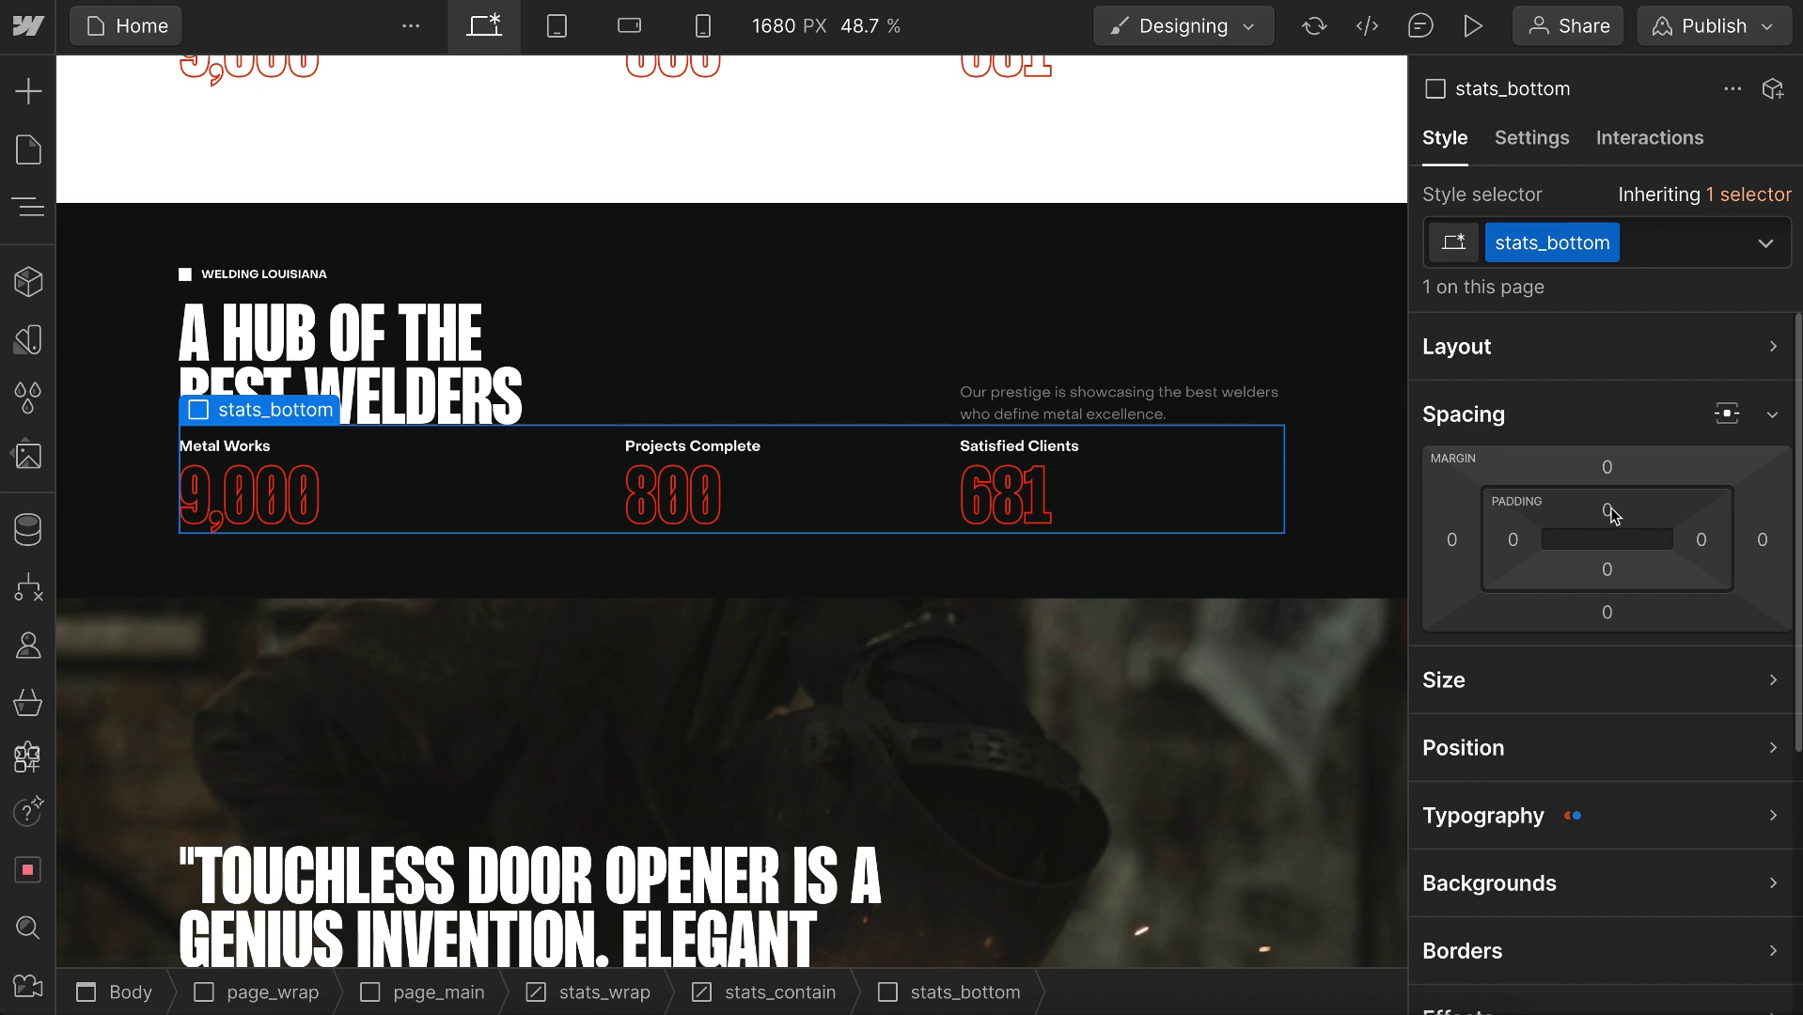
click(1609, 510)
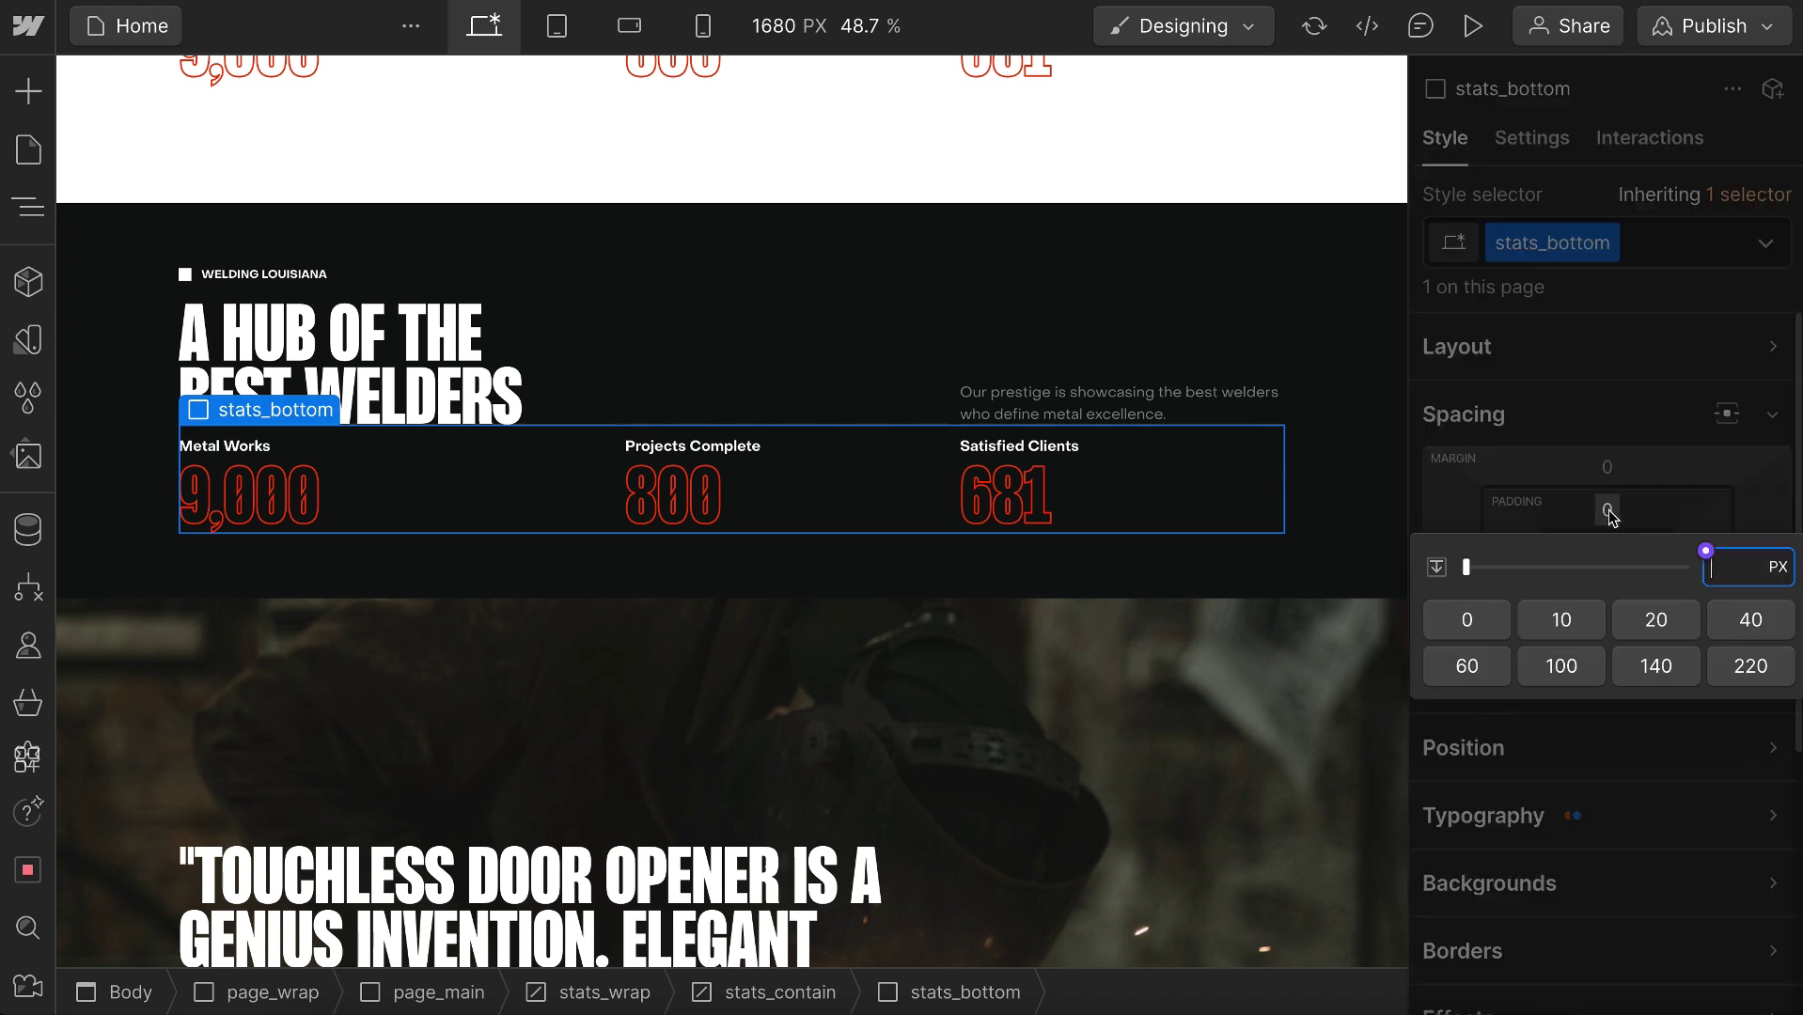
click(1706, 551)
click(1557, 350)
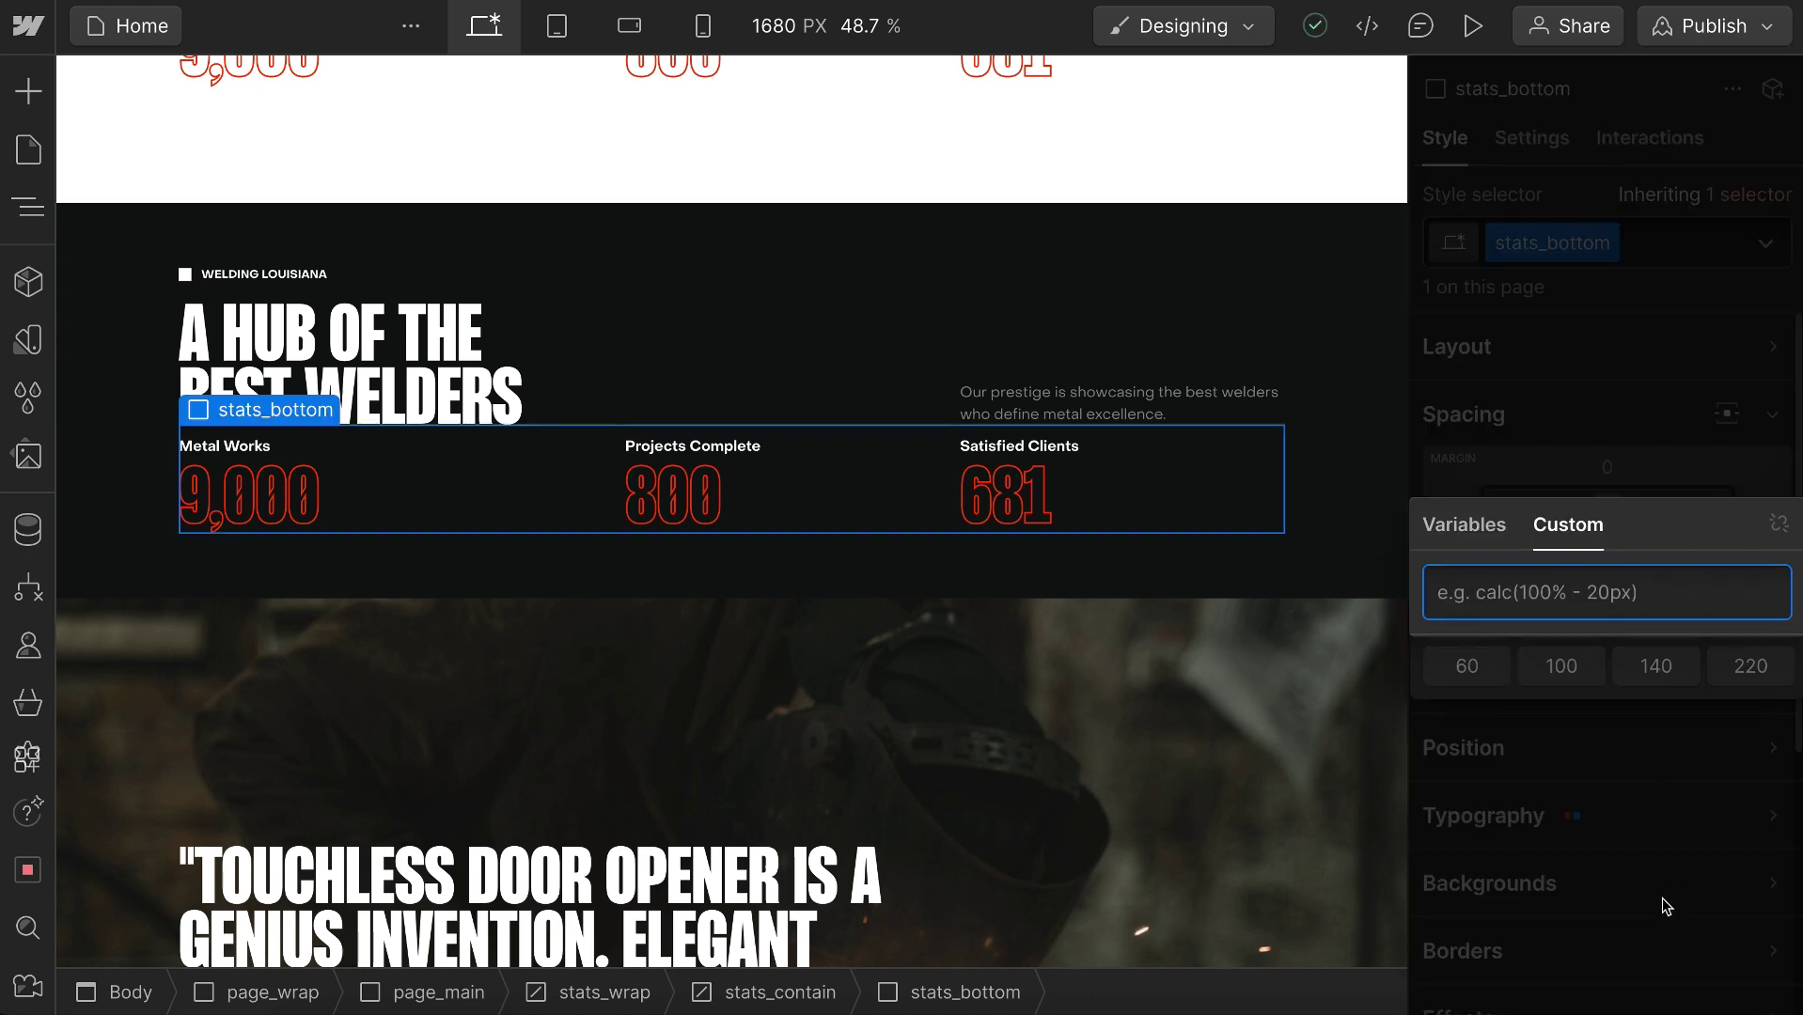
text(--grid-gap)
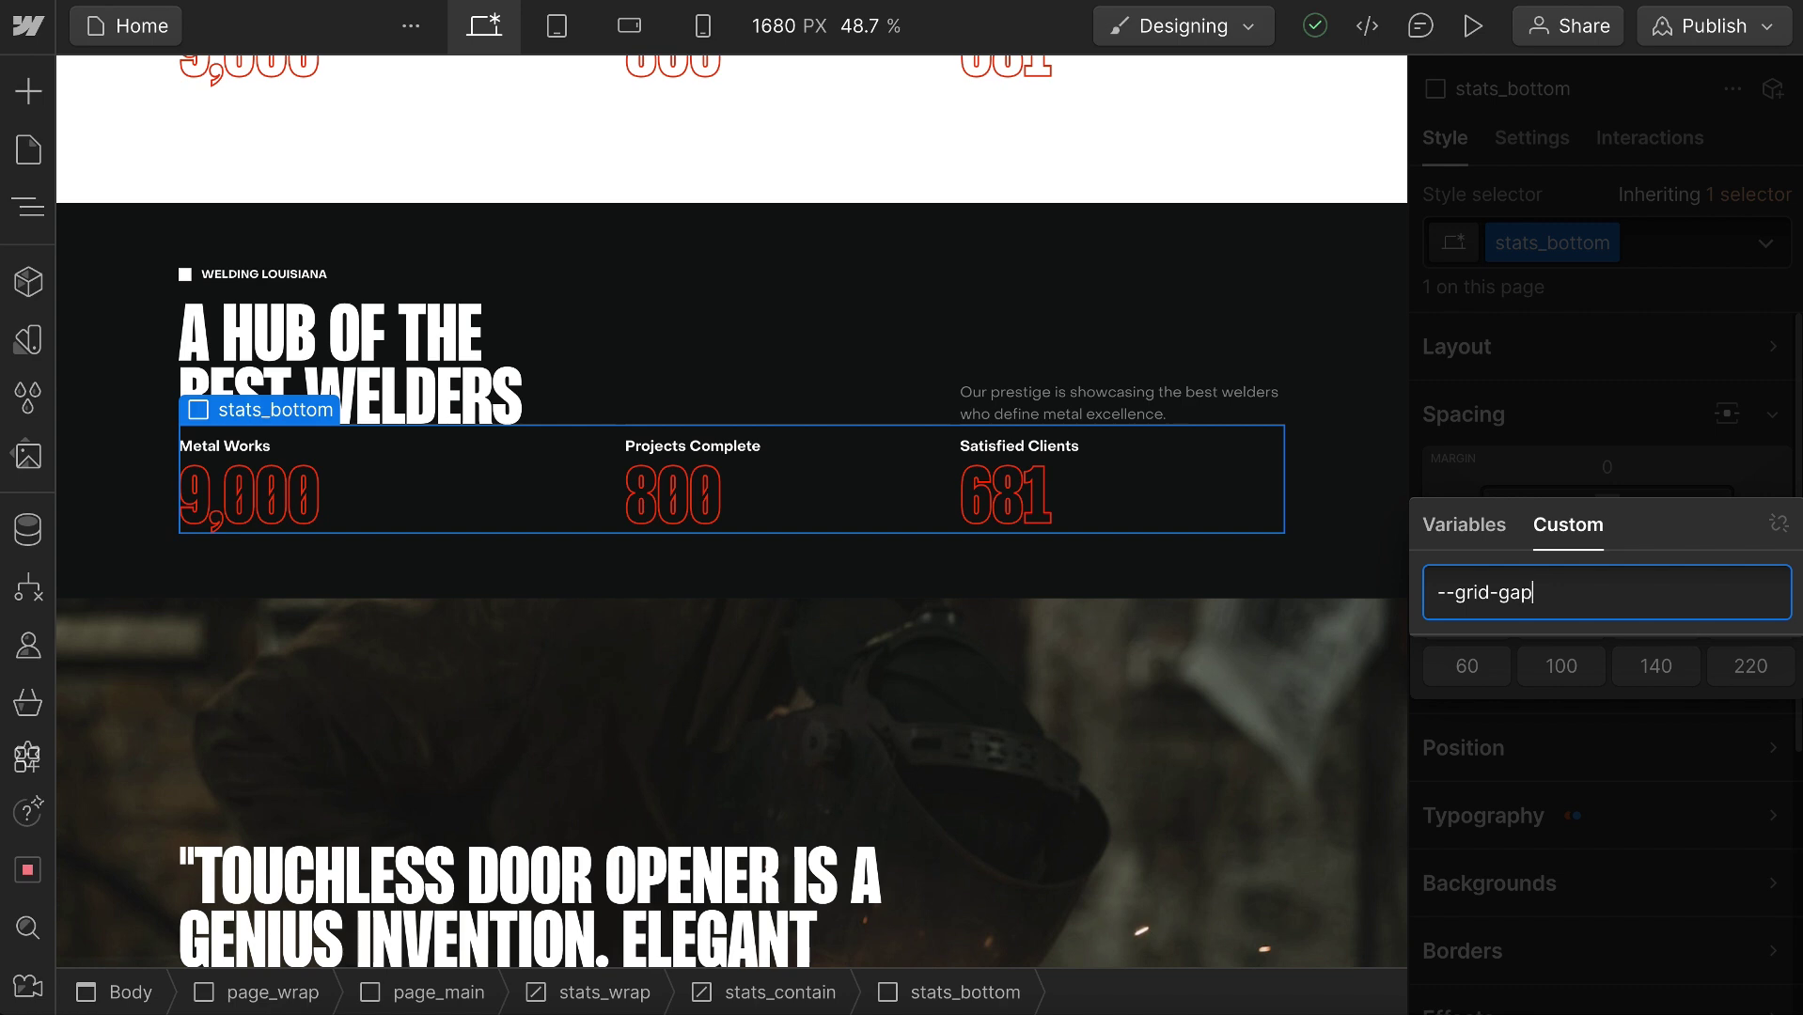
text(--main * 2)
key(Return)
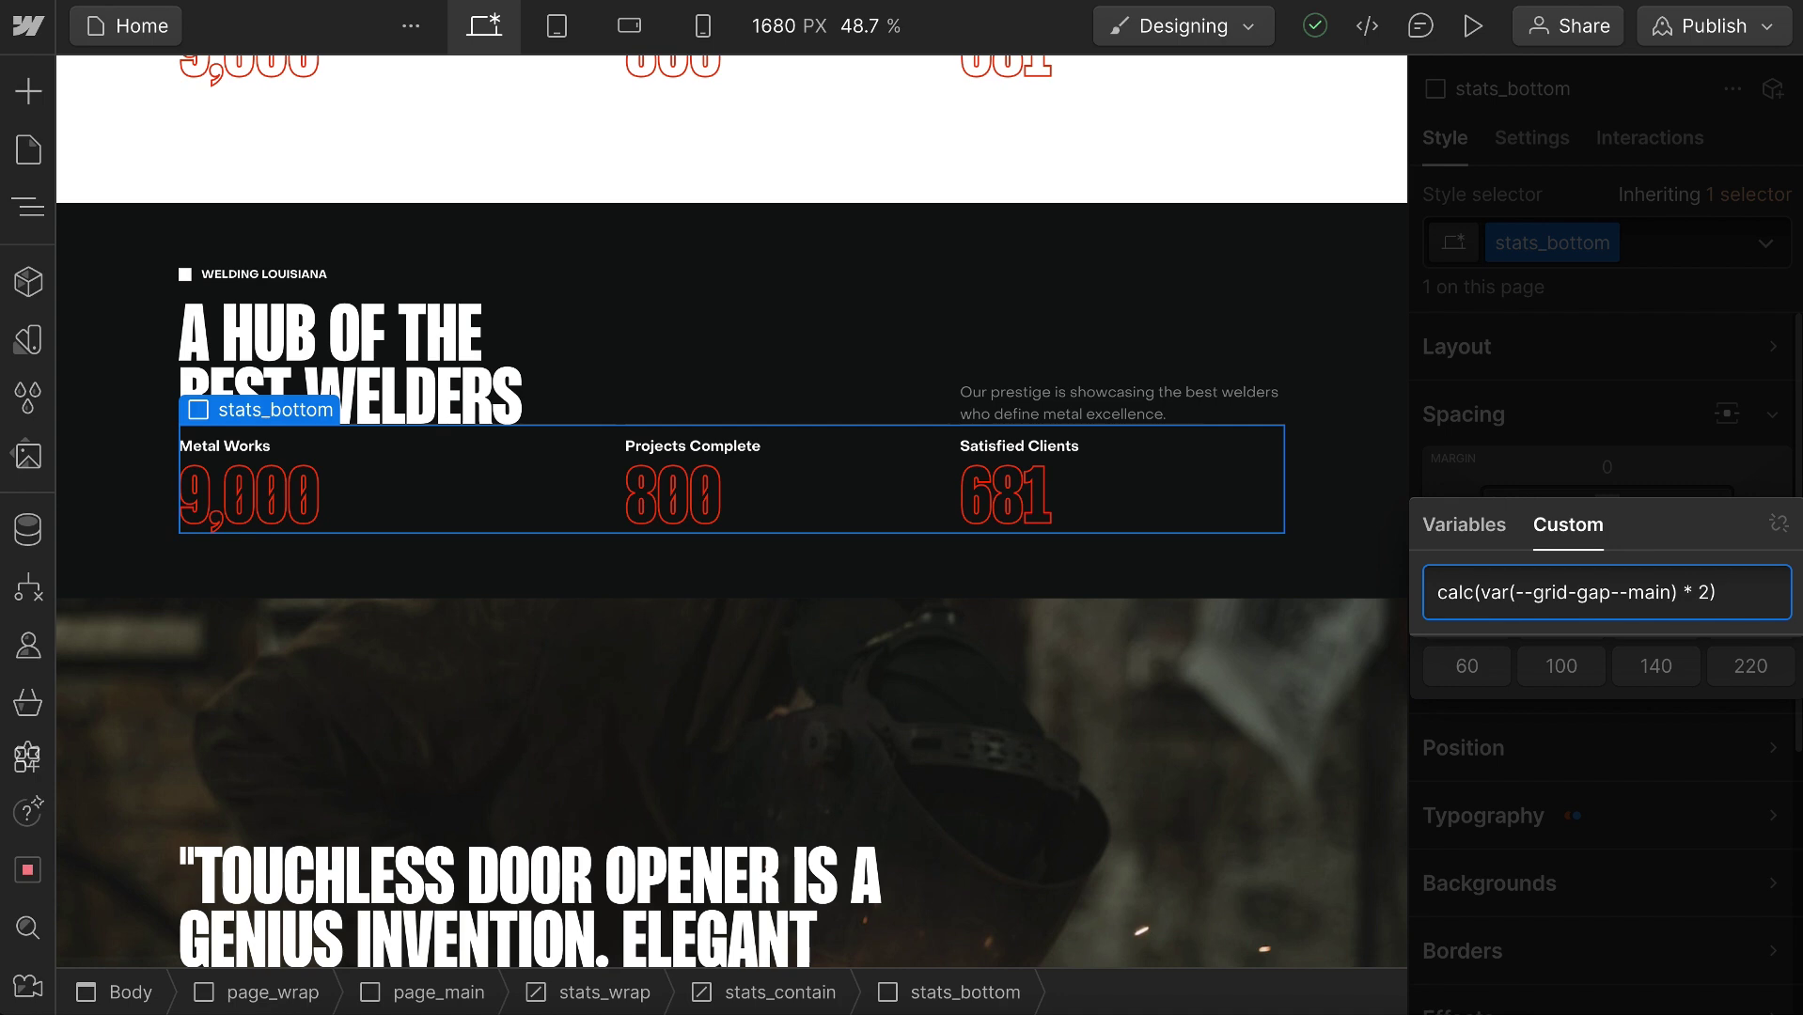